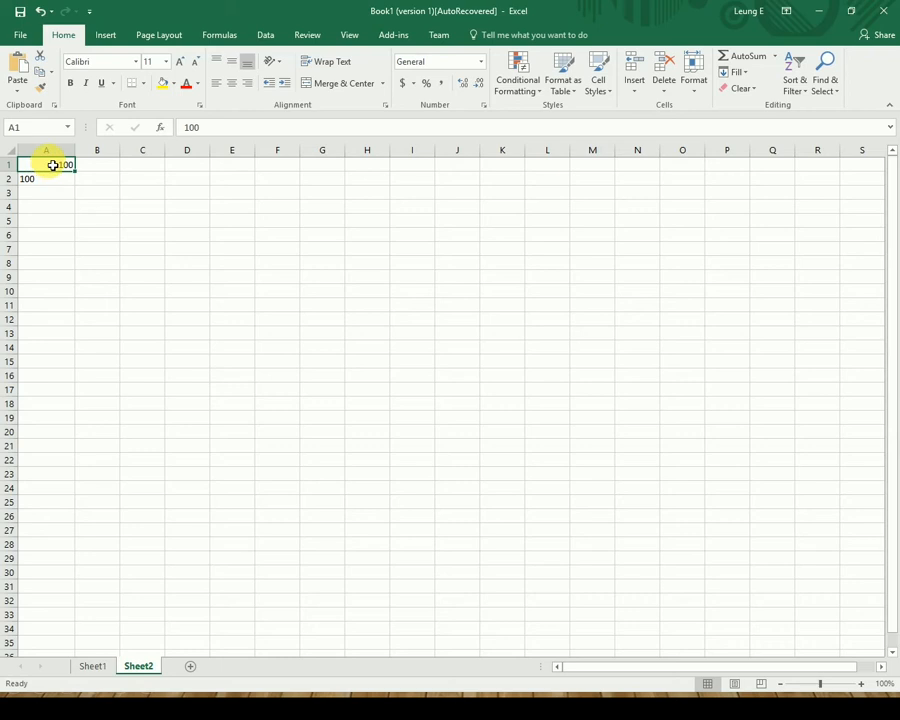
Select the range A1:A2, where both cells hold 100.
mouse_move(53, 167)
mouse_down()
mouse_move(60, 193)
mouse_move(56, 181)
mouse_up()
click(88, 190)
click(56, 151)
click(60, 165)
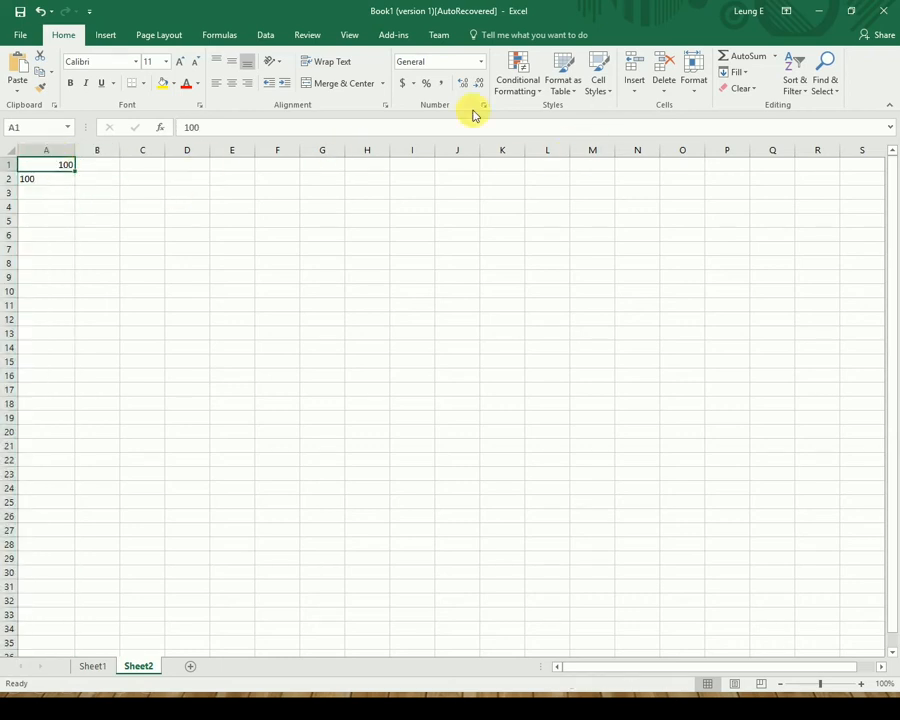
click(484, 63)
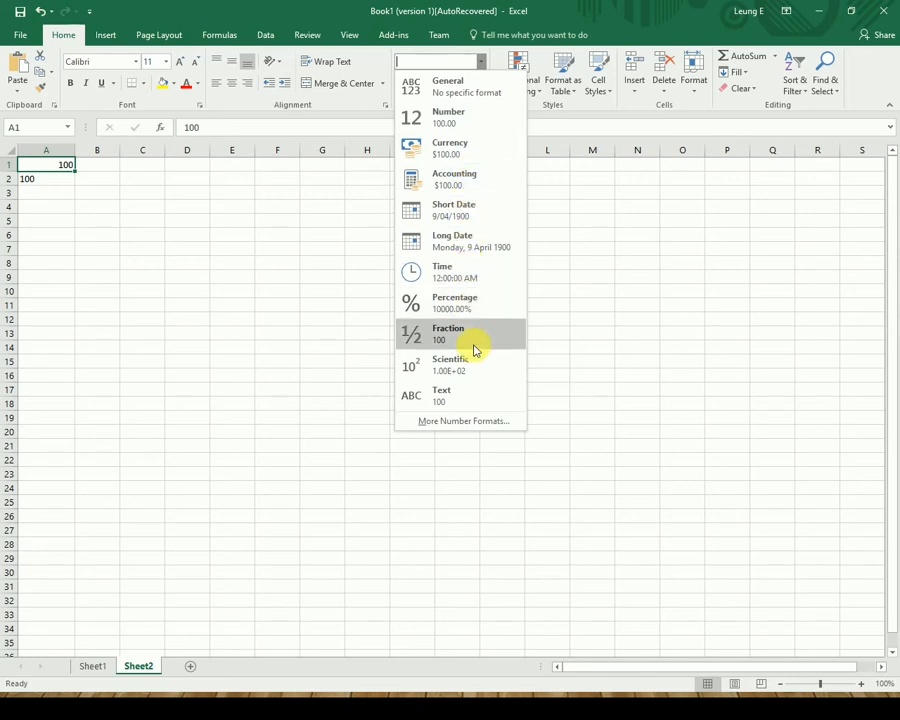
click(677, 338)
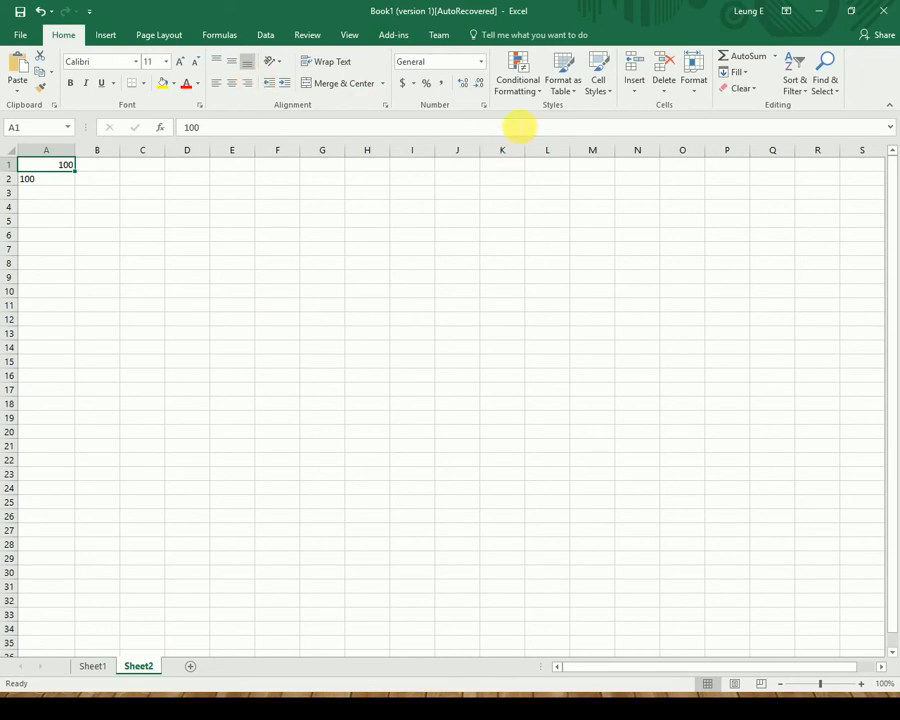
Open Format Cells for A1 and preview each category from Number through Special.
click(482, 104)
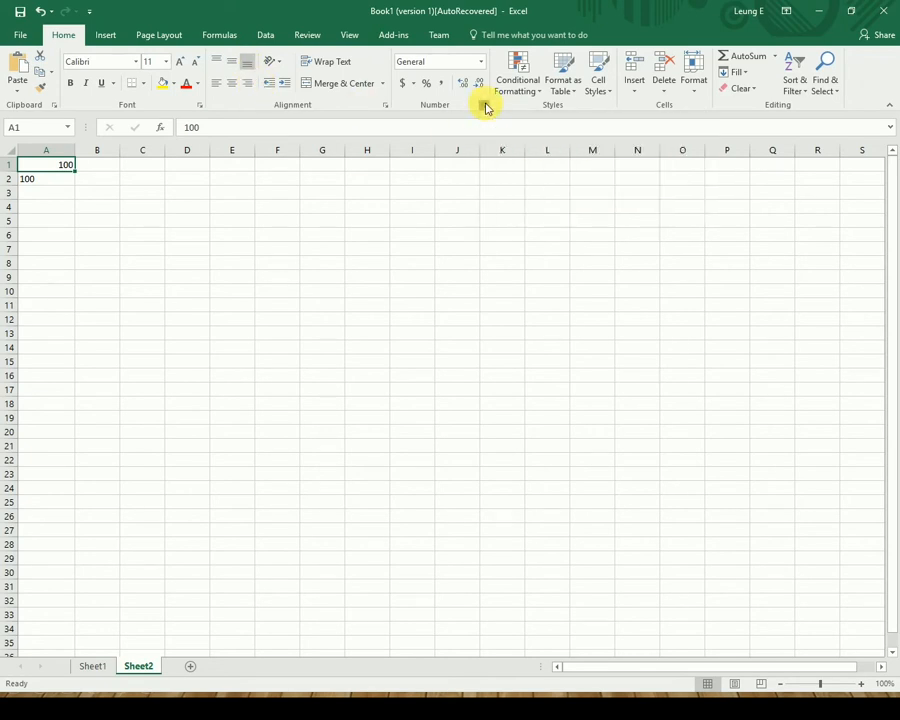
drag(239, 206, 426, 178)
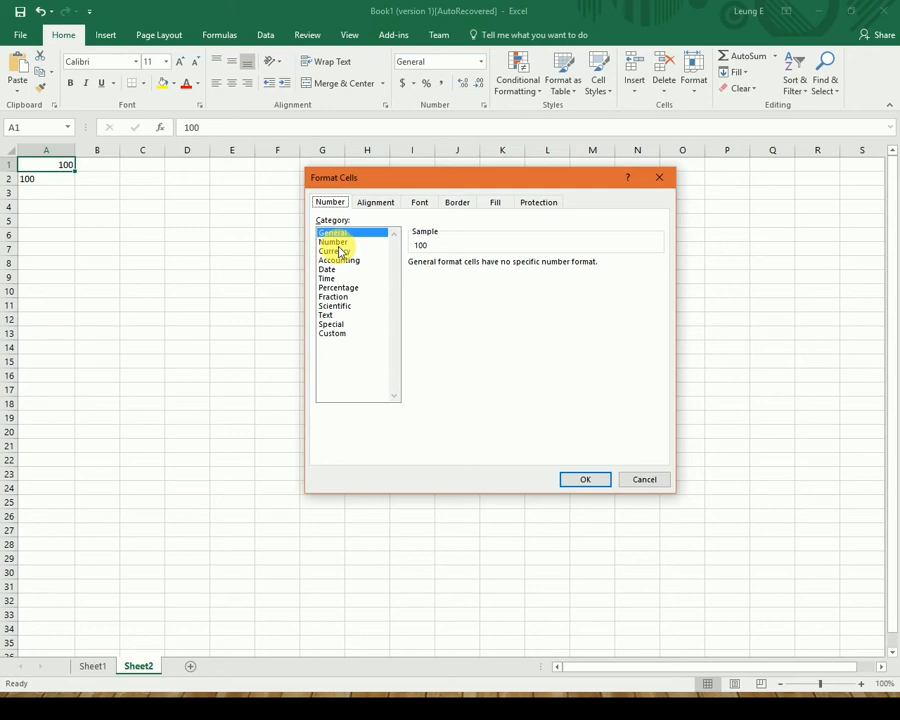
click(338, 242)
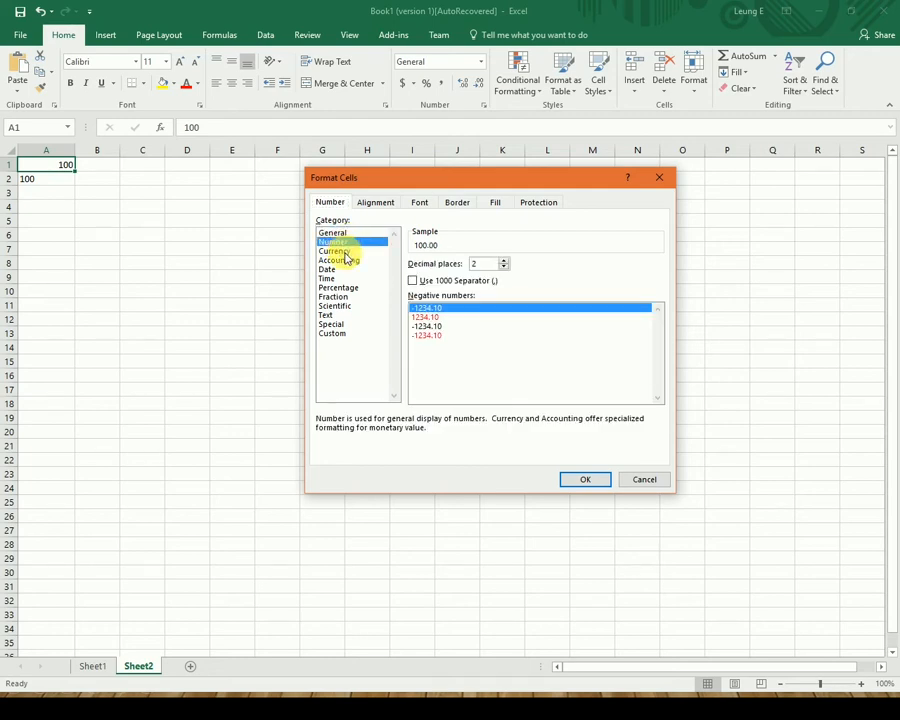
click(344, 252)
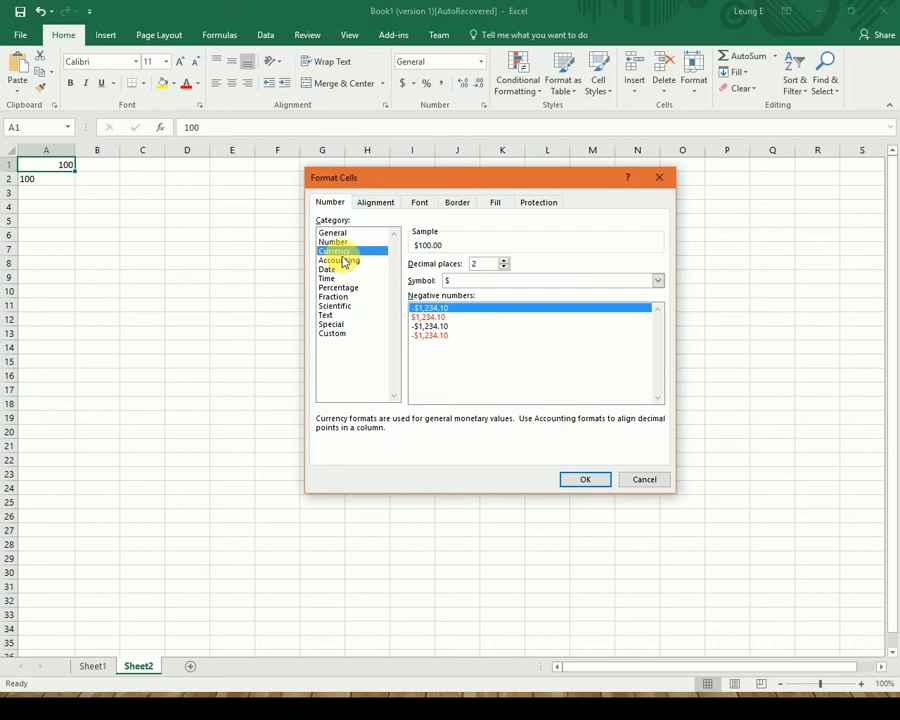
click(341, 260)
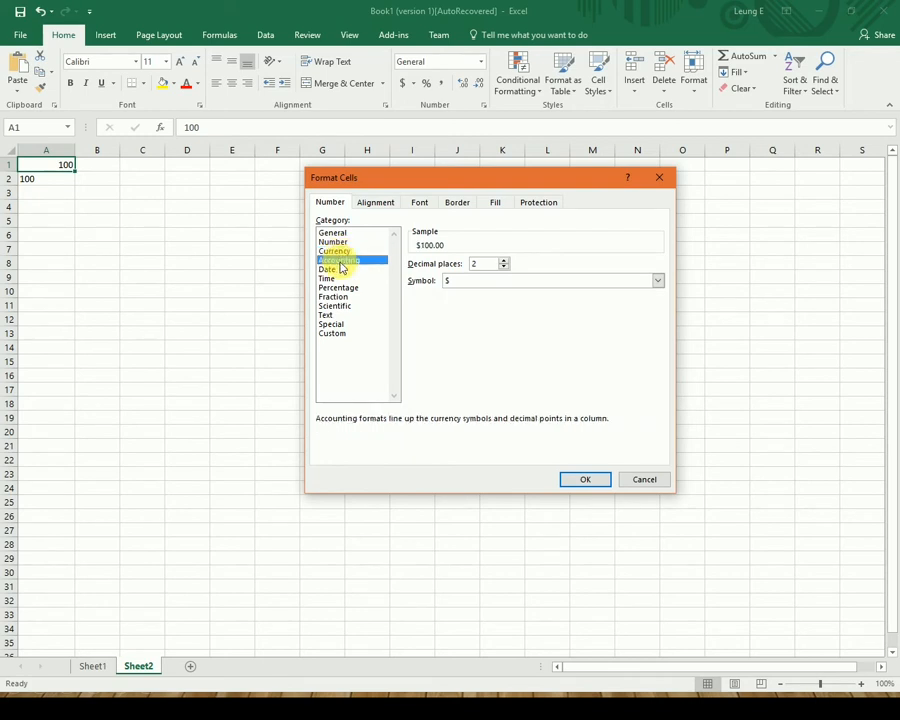
click(329, 270)
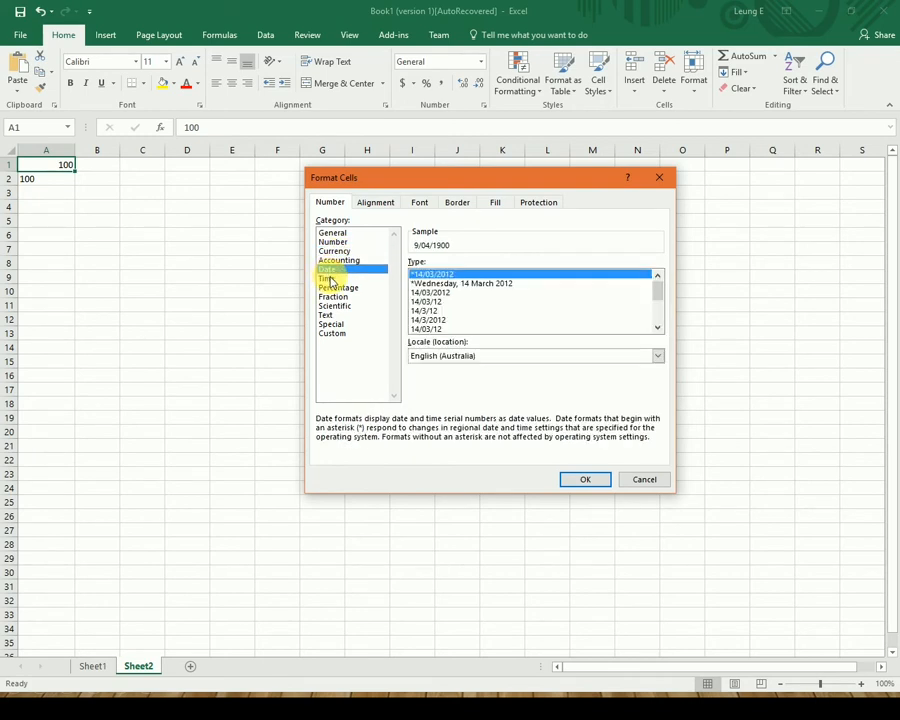
click(329, 279)
click(339, 288)
click(340, 297)
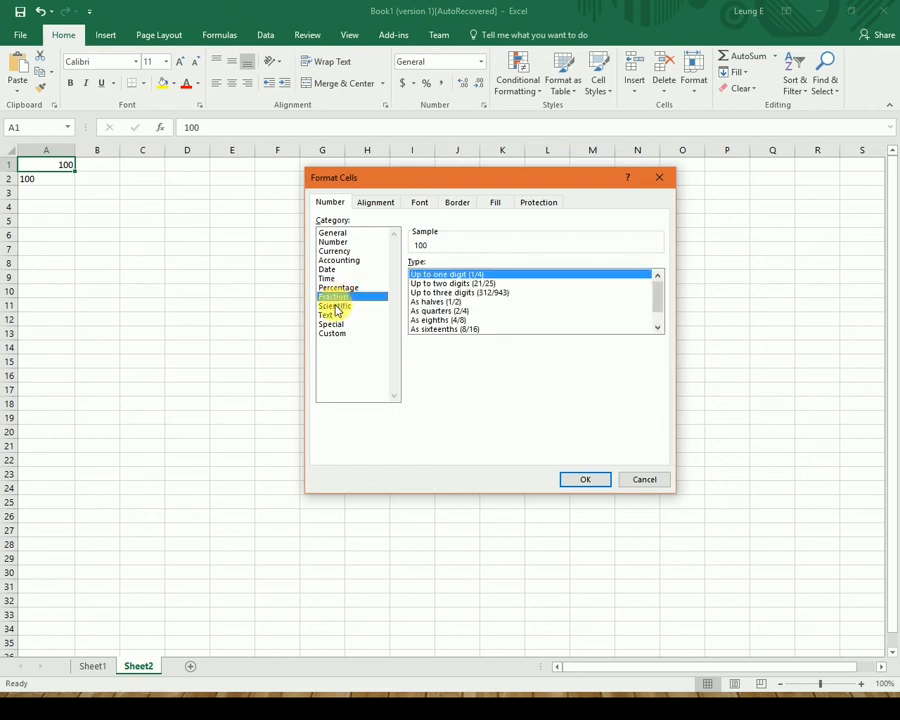
click(335, 306)
click(332, 316)
click(337, 325)
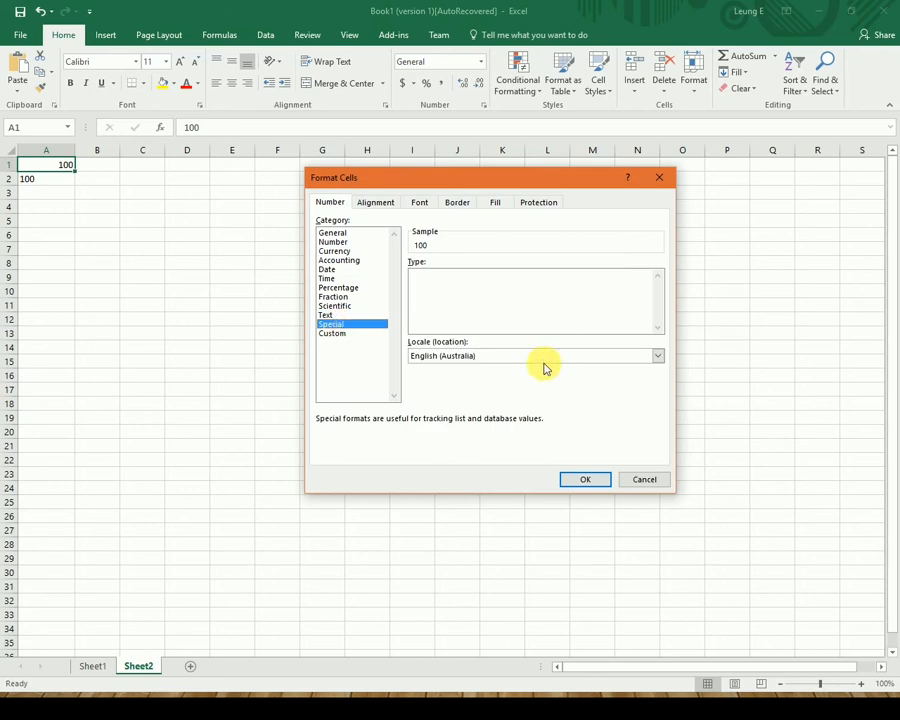
Try Dutch (Belgium), then English (Belize), as the Special locale, and view the Custom format codes.
click(544, 358)
click(517, 385)
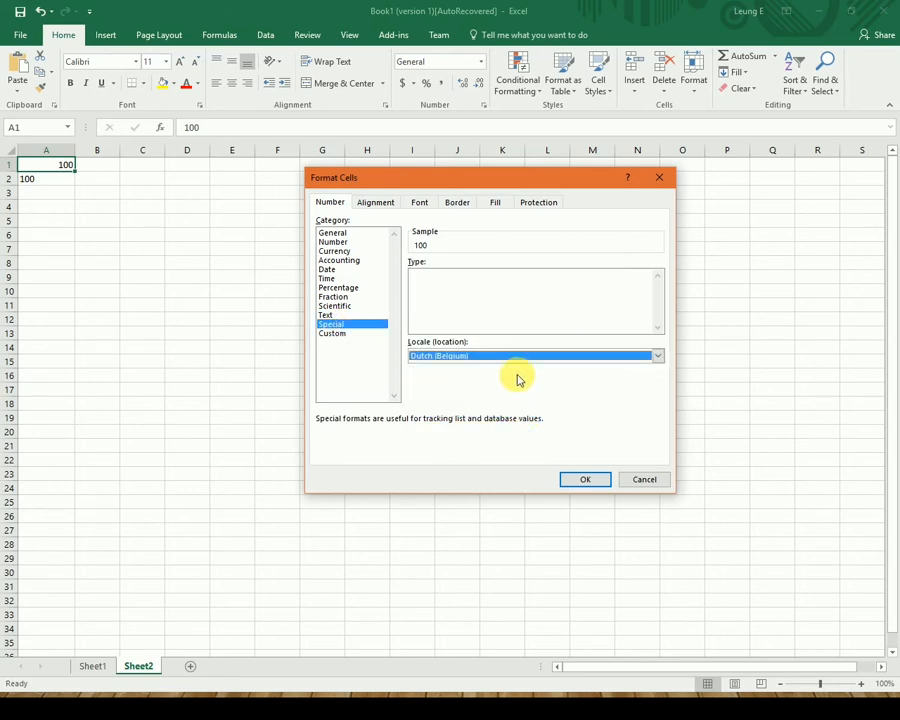
click(527, 359)
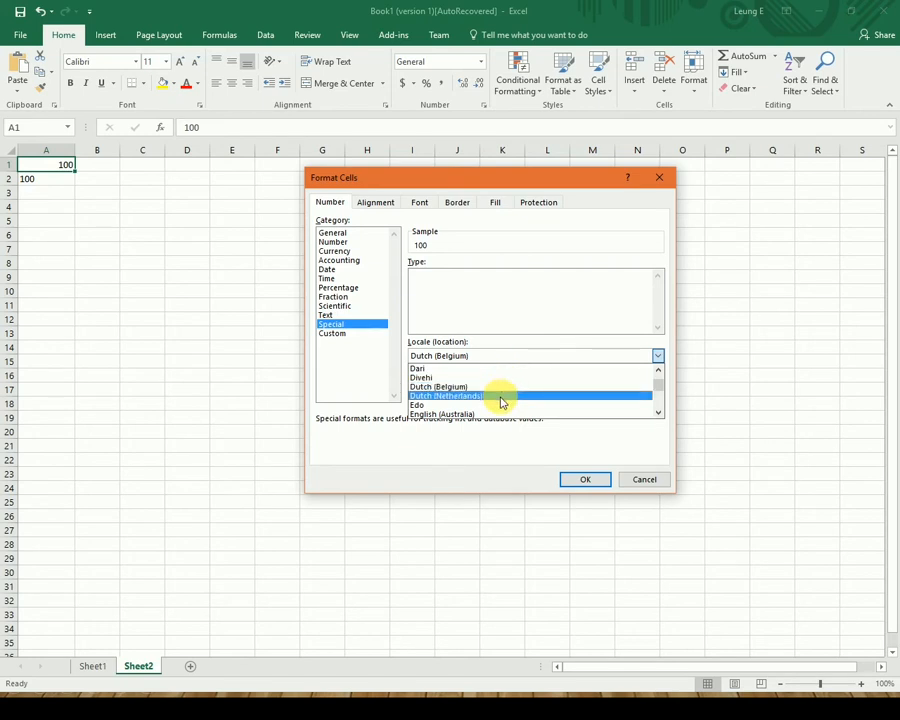
scroll(503, 403, down, 3)
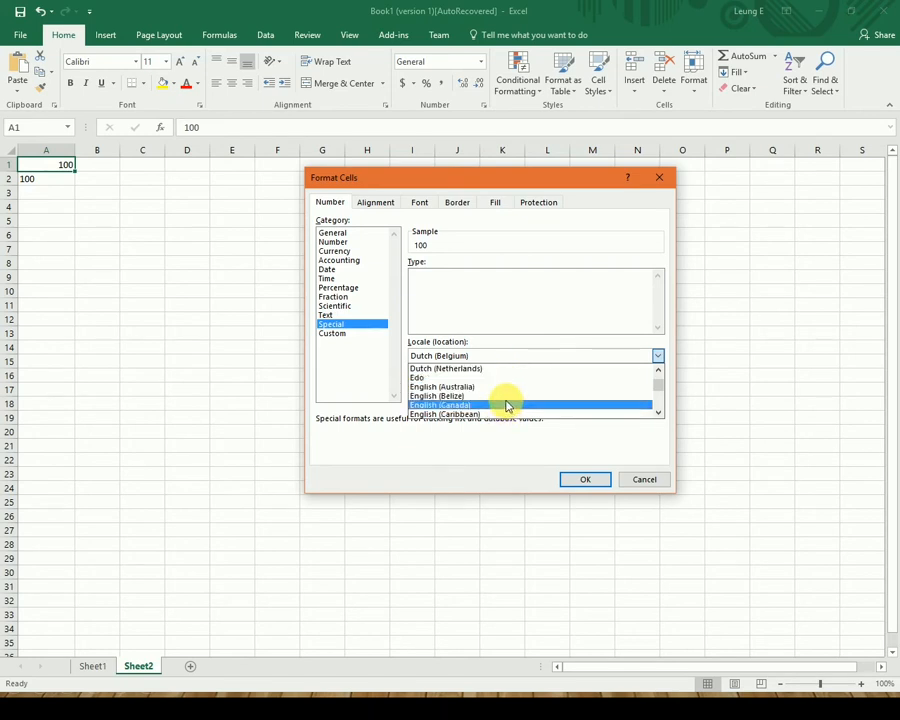
click(505, 396)
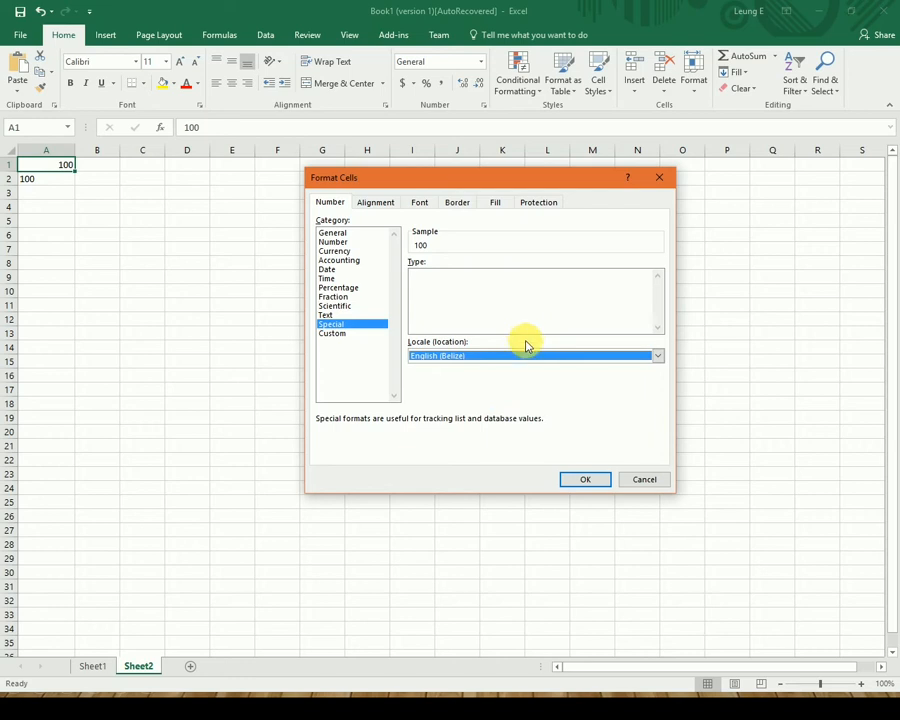
click(516, 360)
click(354, 333)
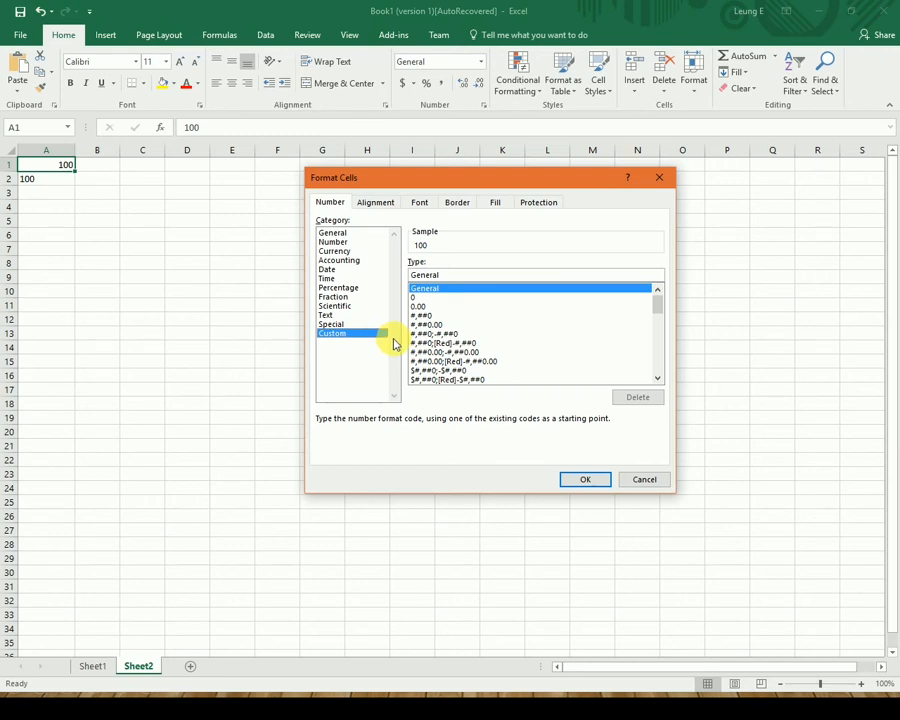
On the Alignment tab, toggle Wrap text and Merge cells on and back off.
click(369, 206)
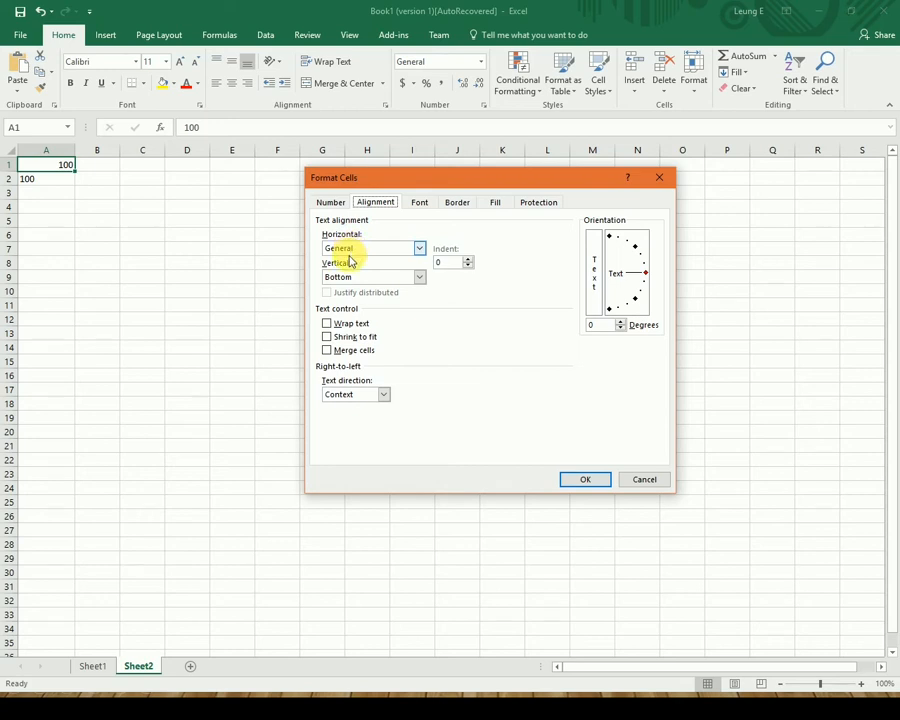
click(347, 325)
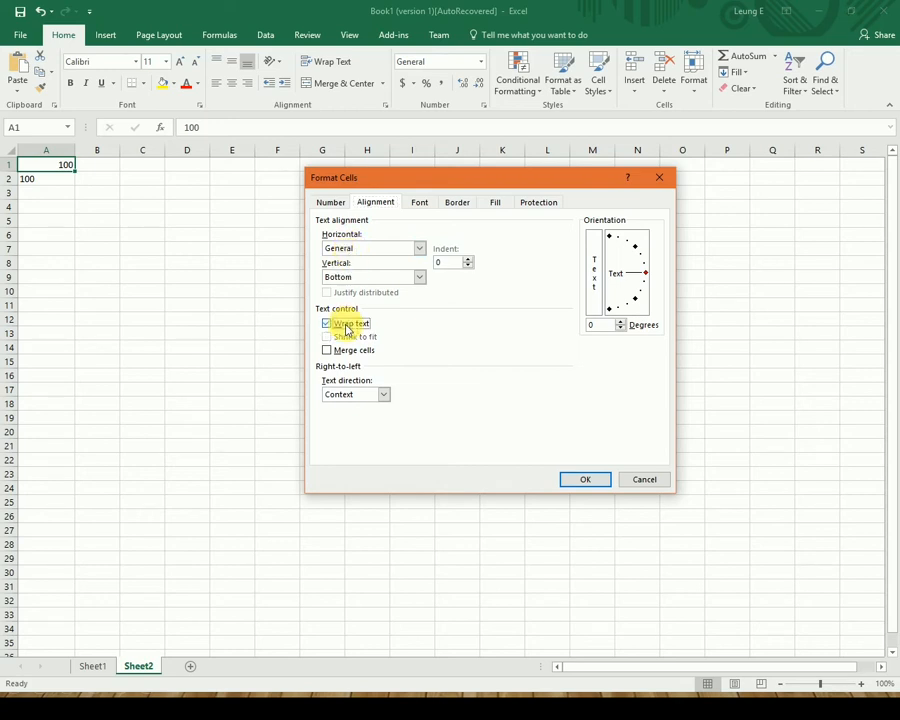
click(347, 325)
click(343, 350)
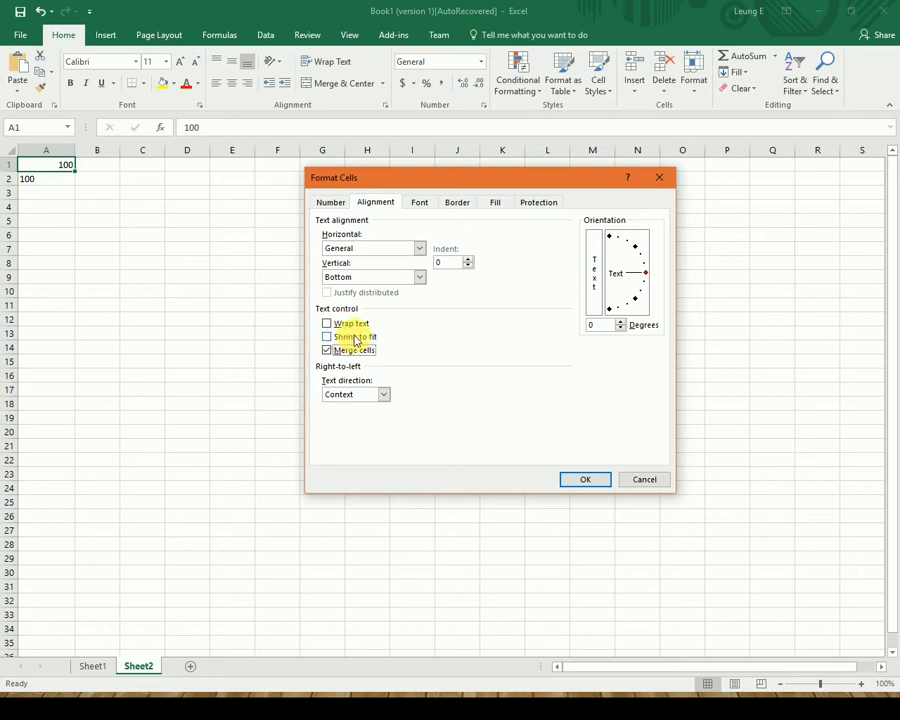
click(343, 350)
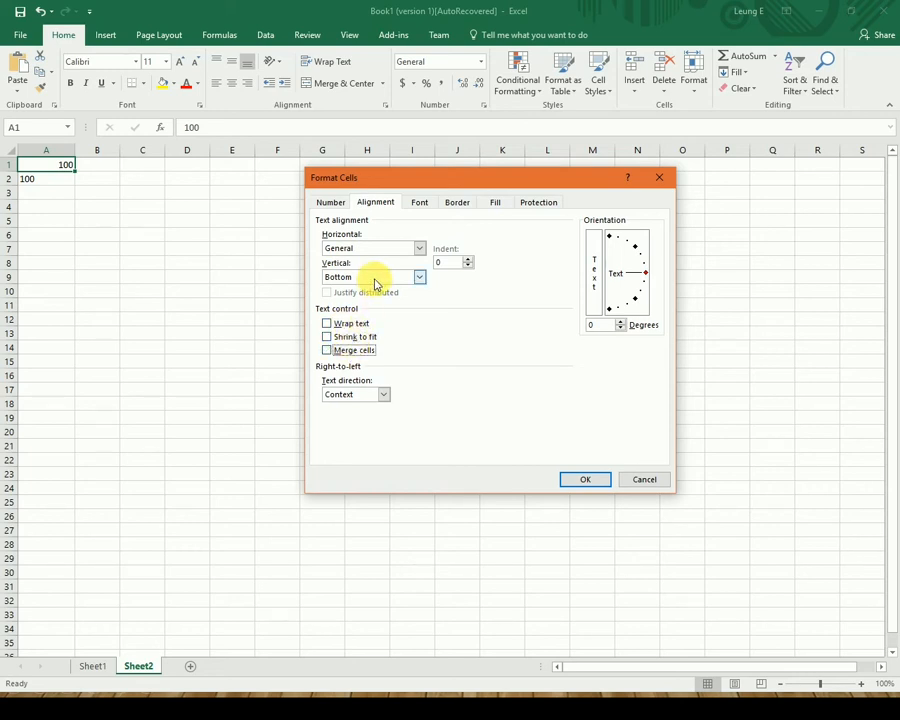
Browse the Font, Border, Fill, Protection and Number tabs, then cancel without changes.
click(420, 203)
click(444, 205)
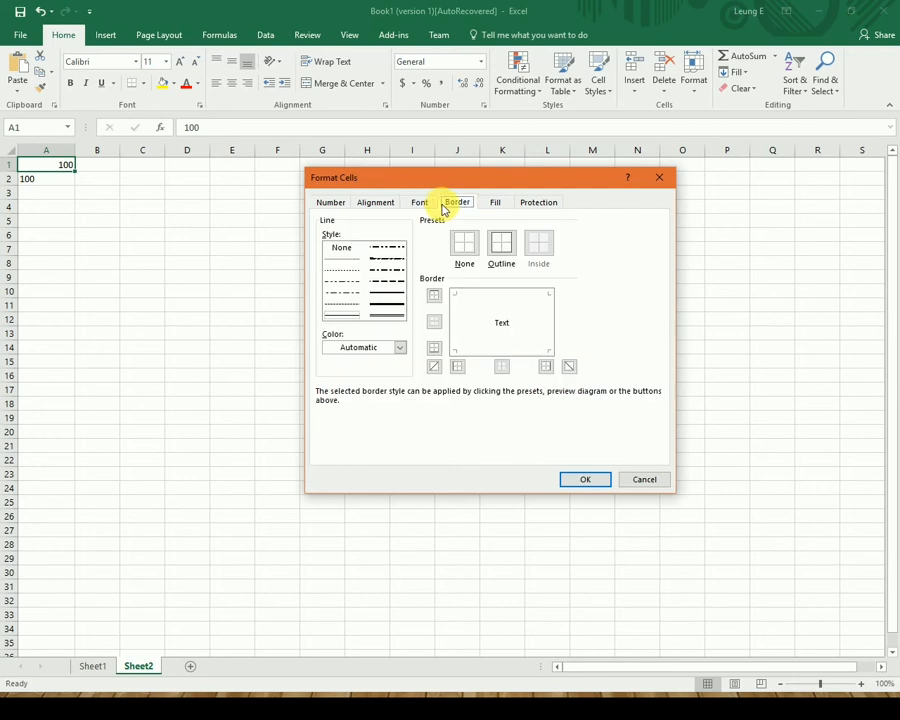
click(493, 203)
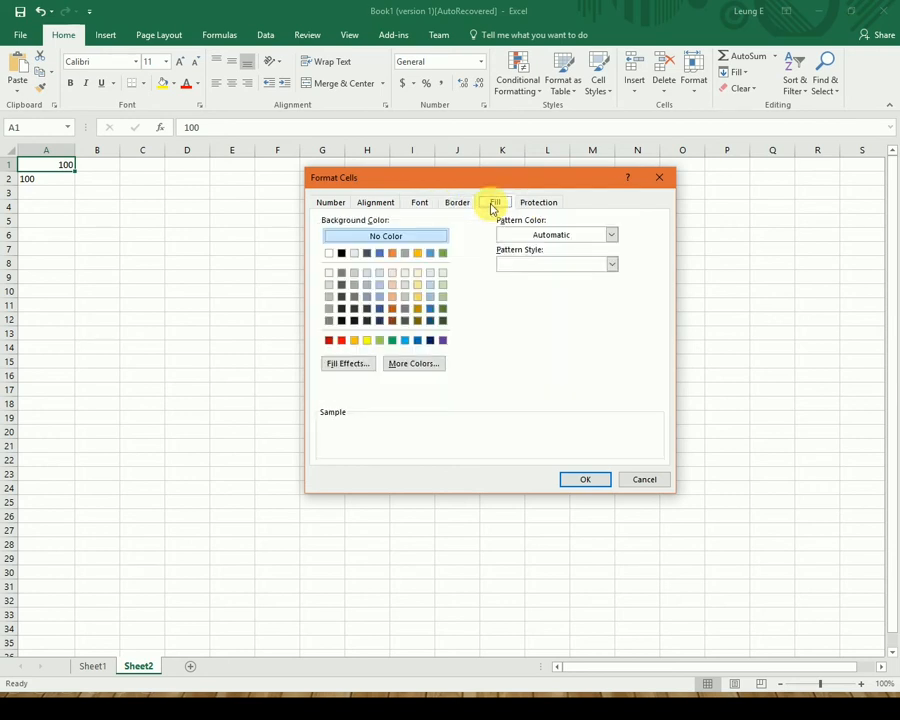
click(538, 203)
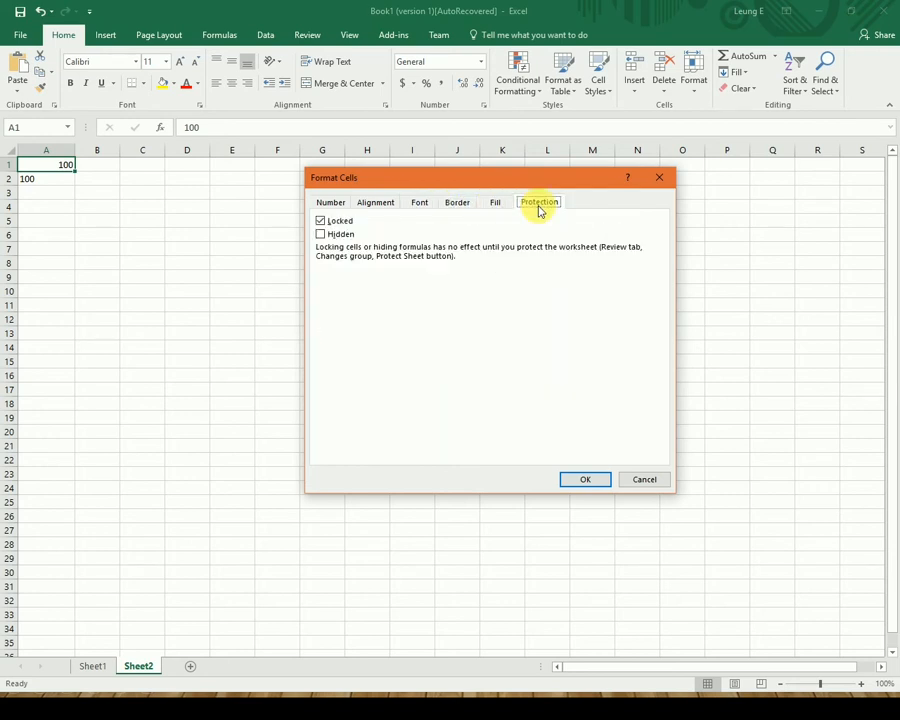
click(326, 203)
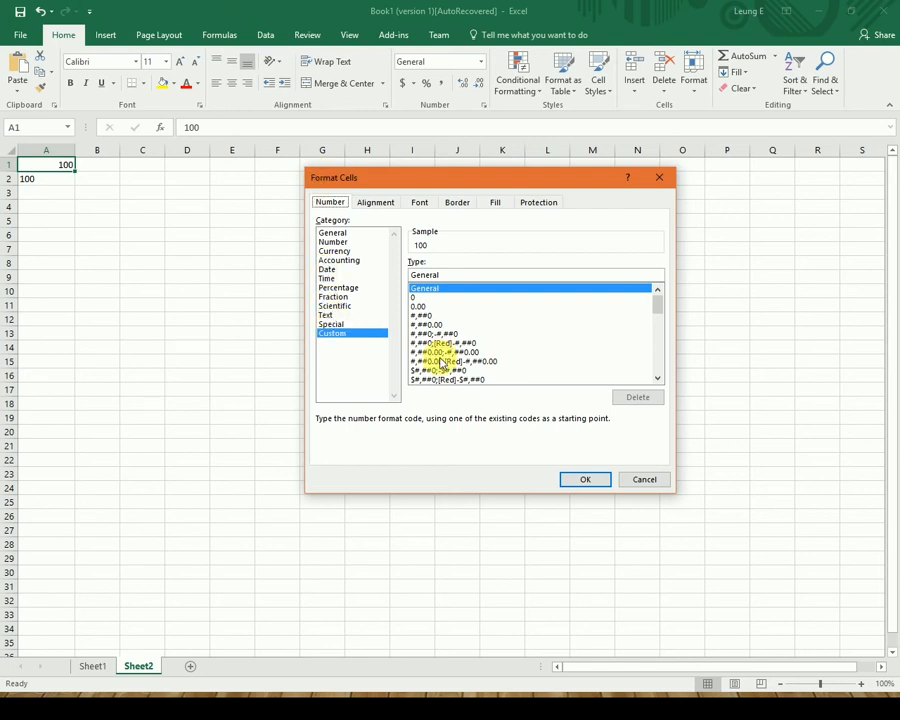
click(643, 482)
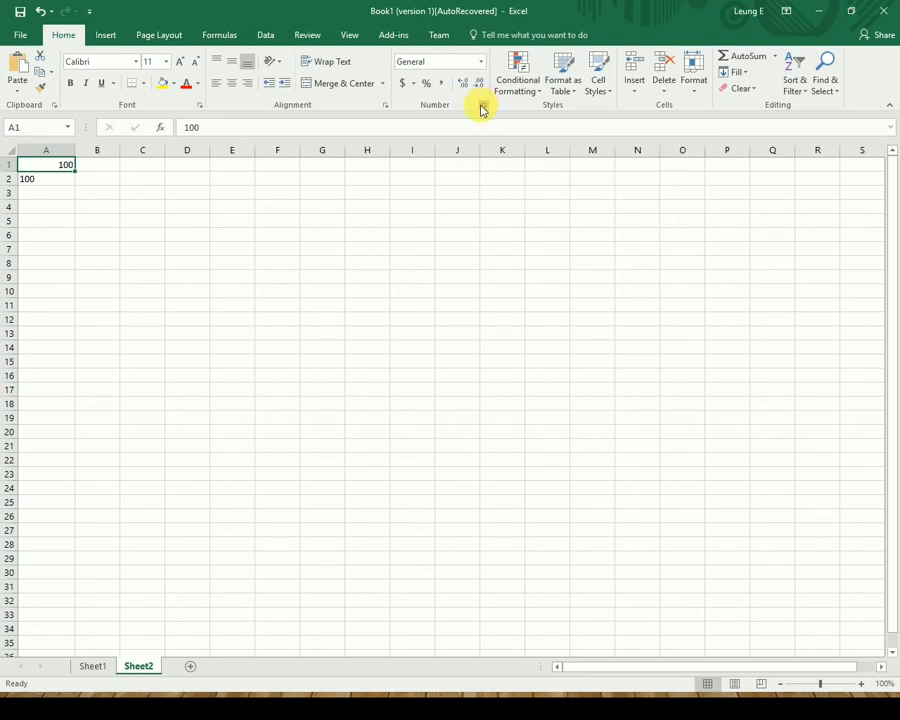
Apply the Text number format to A1 through its right-click Format Cells dialog.
click(484, 105)
click(667, 186)
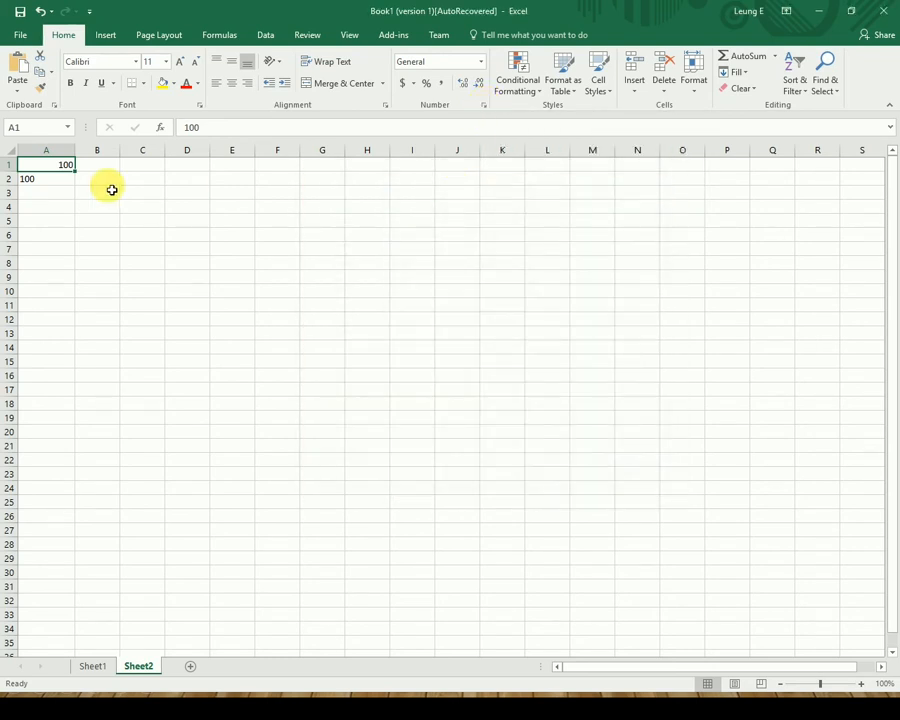
right_click(32, 168)
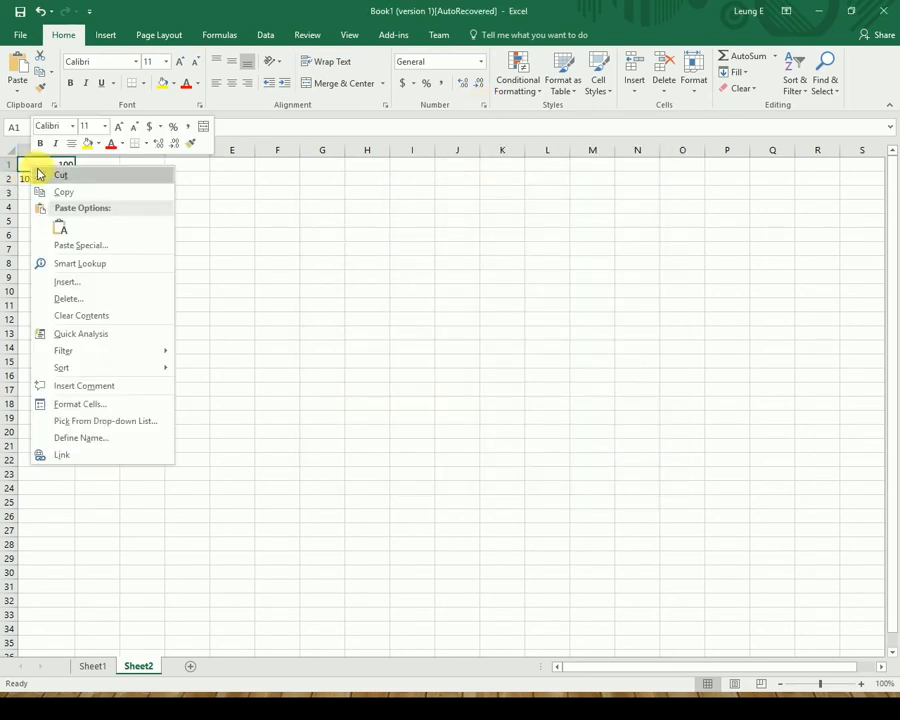
click(97, 406)
drag(208, 248, 477, 250)
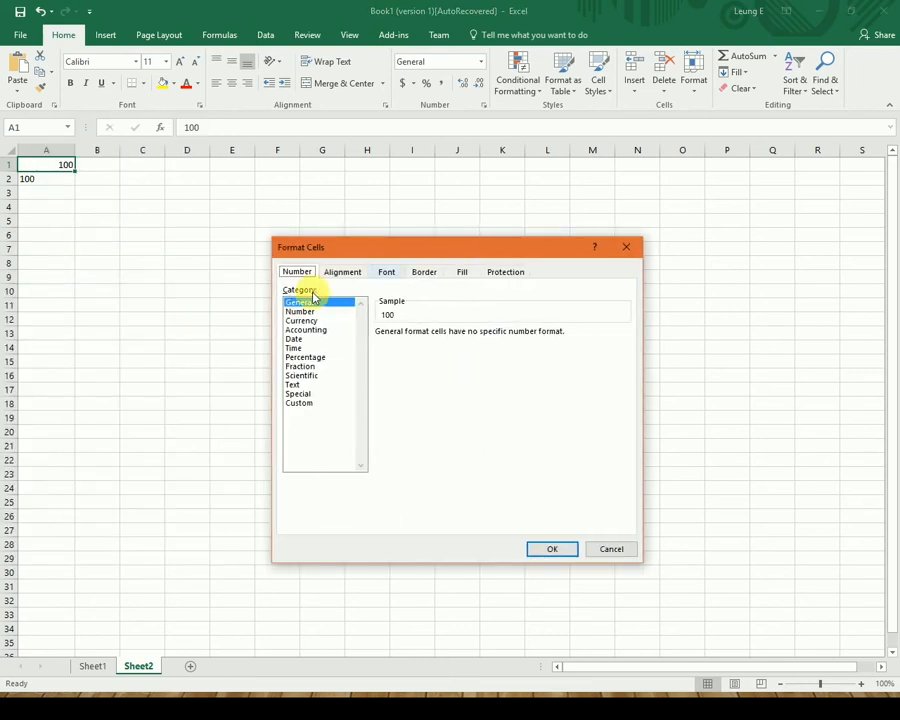
click(292, 385)
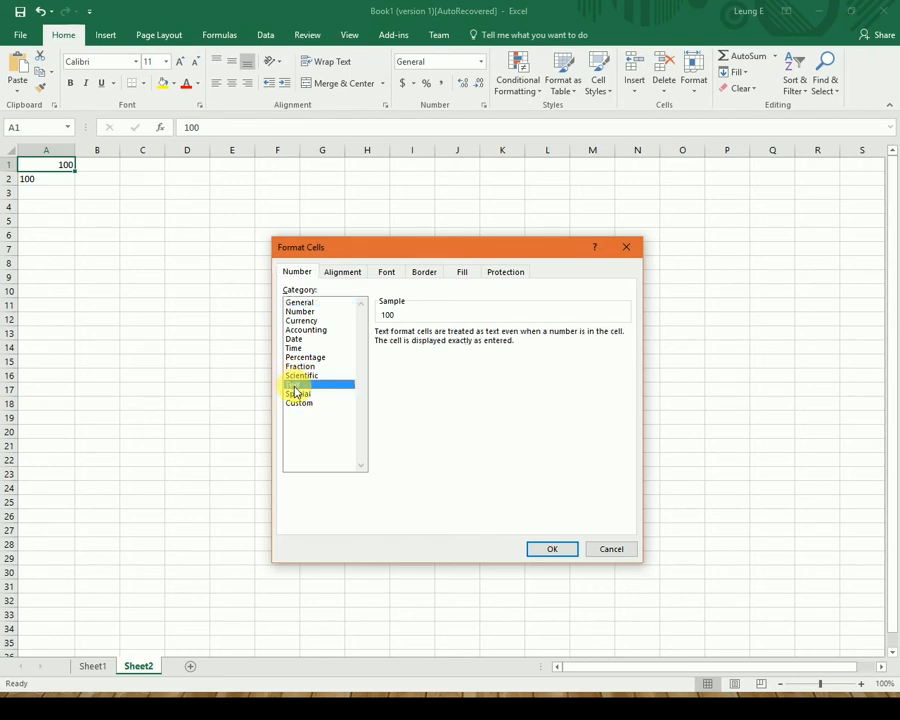
click(565, 551)
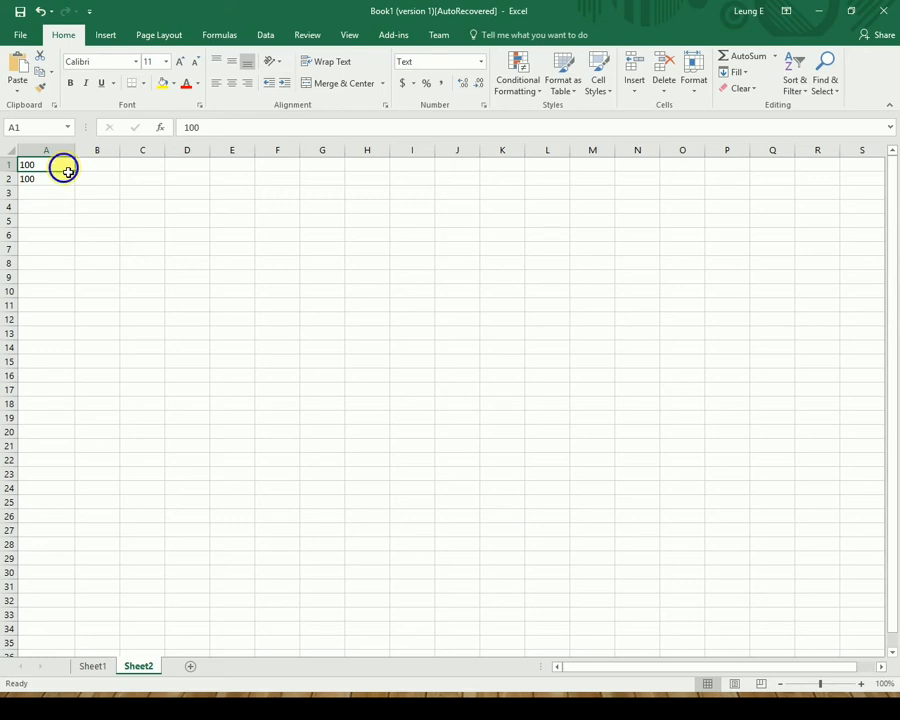
right_click(68, 171)
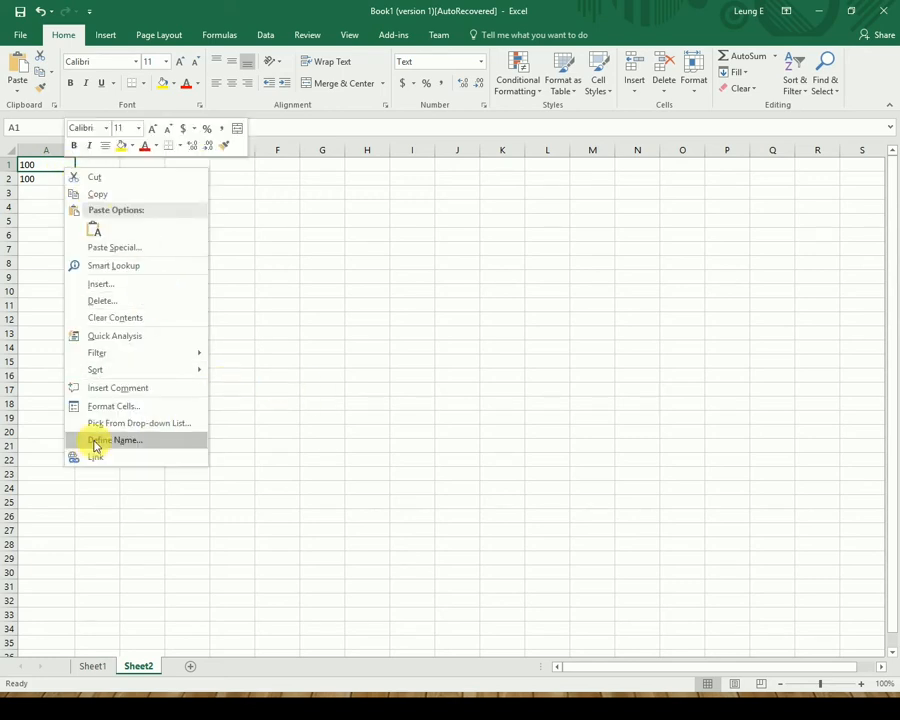
click(300, 332)
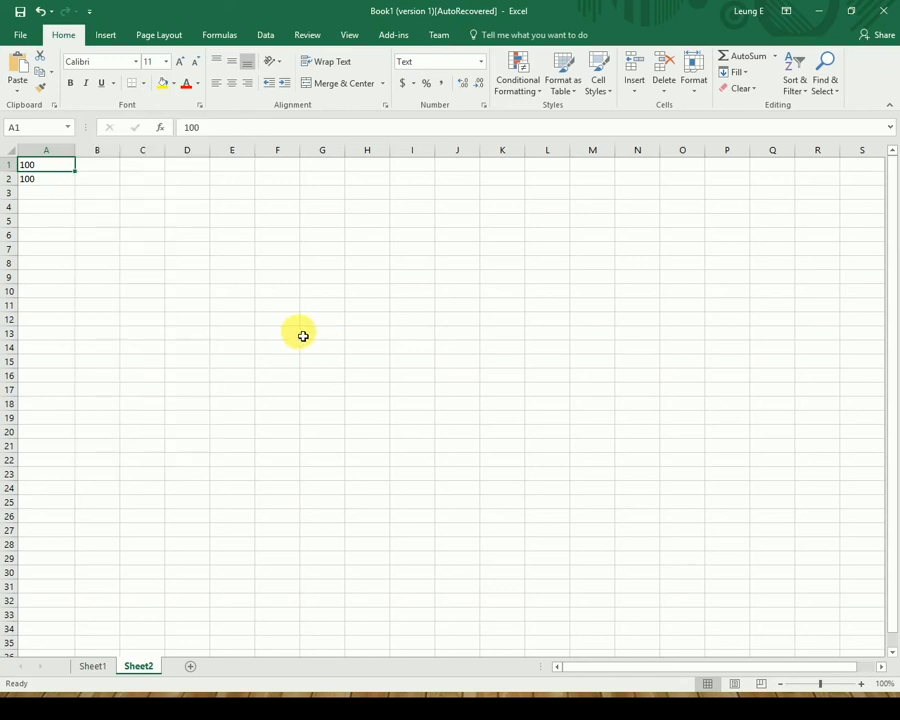
right_click(32, 170)
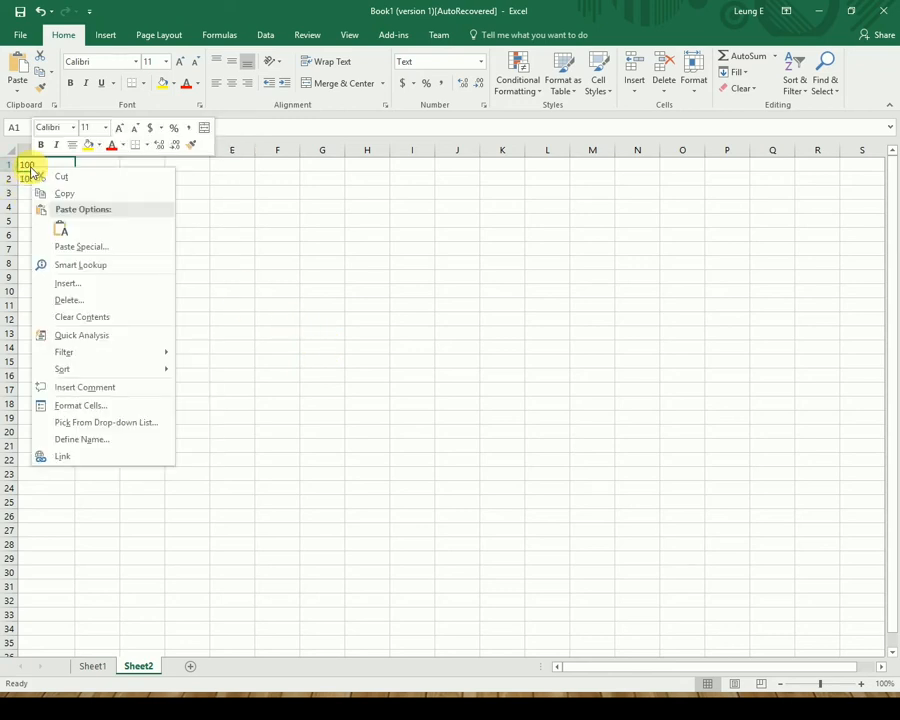
click(125, 410)
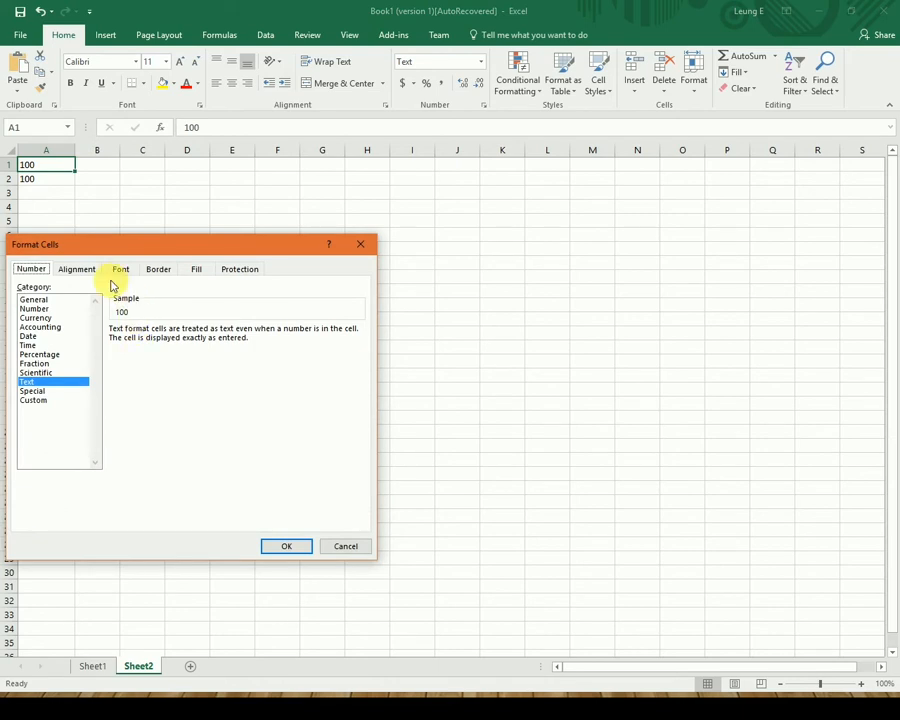
click(116, 272)
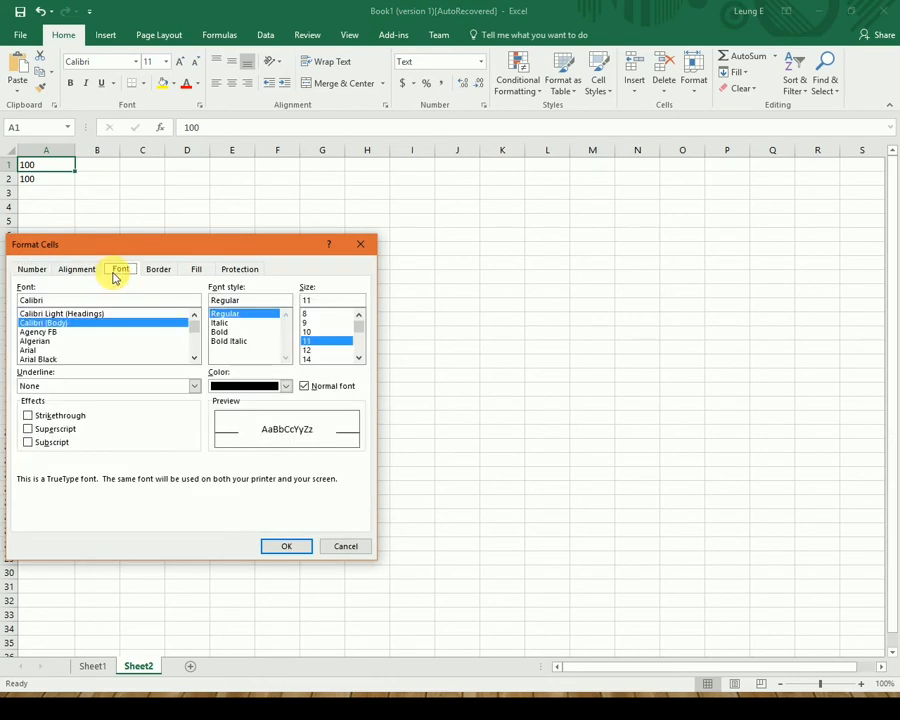
click(74, 333)
click(66, 341)
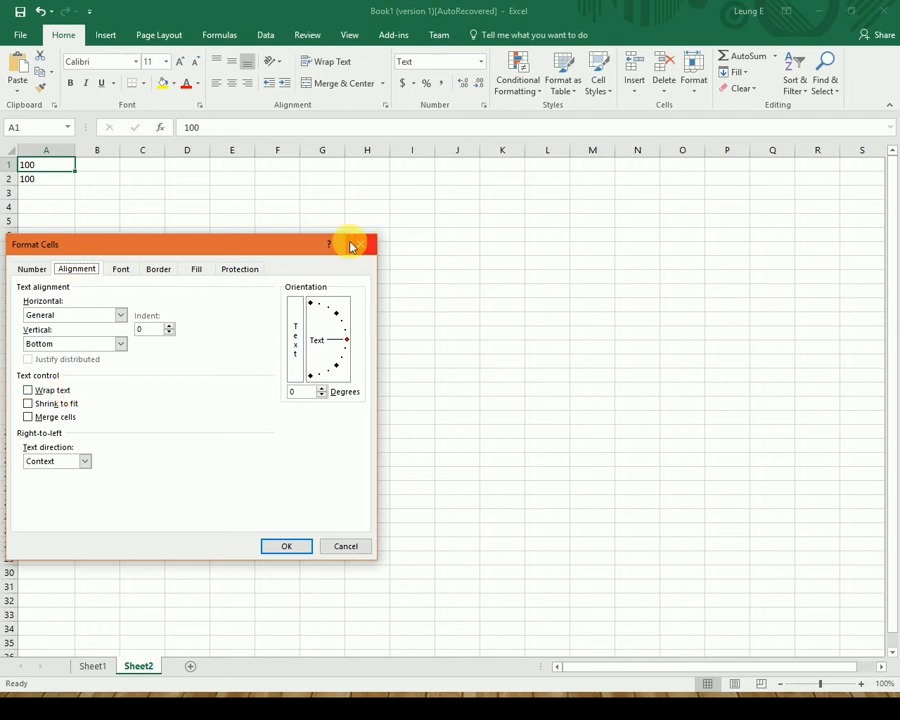
click(346, 548)
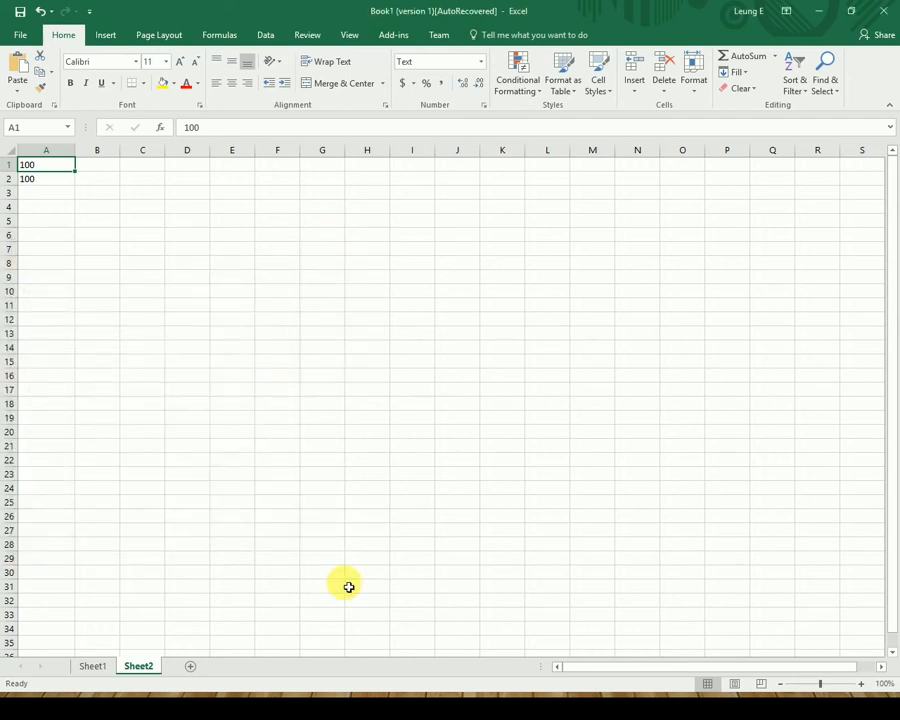
Enter 'This is a testing message .' in C3 and widen column C slightly.
click(163, 197)
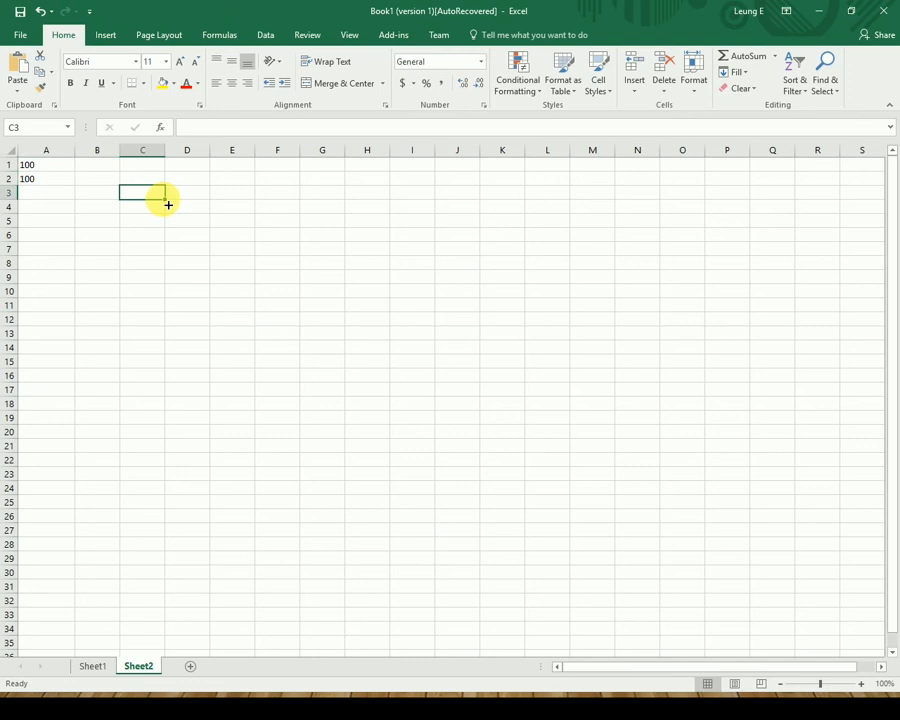
text(This si s)
key(BackSpace)
key(BackSpace)
text(is is a)
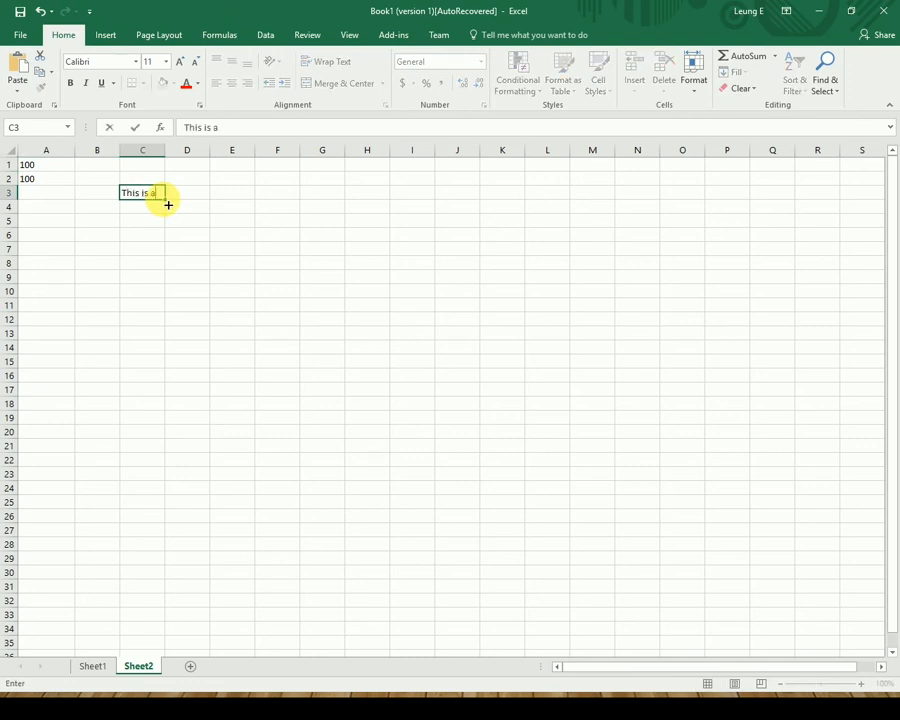
text( testing message for)
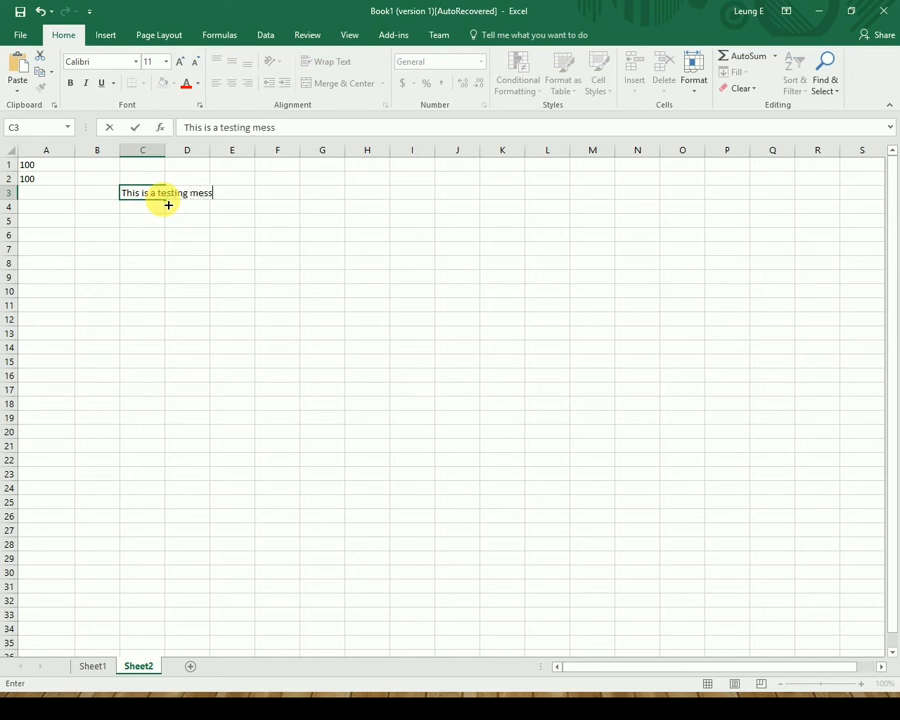
key(BackSpace)
key(BackSpace)
text(.)
key(Return)
click(153, 194)
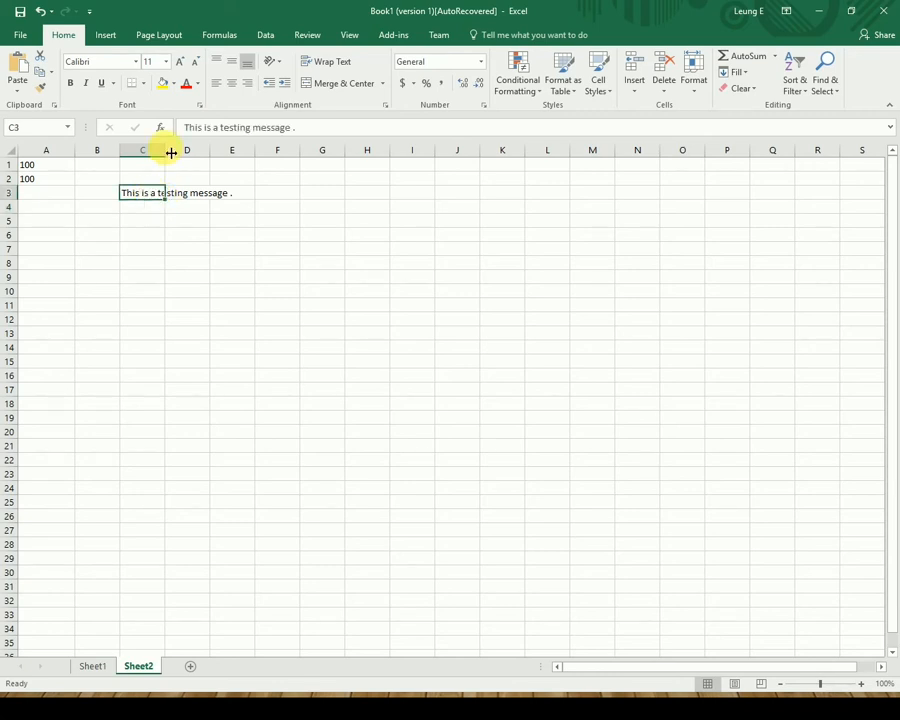
drag(170, 152, 192, 183)
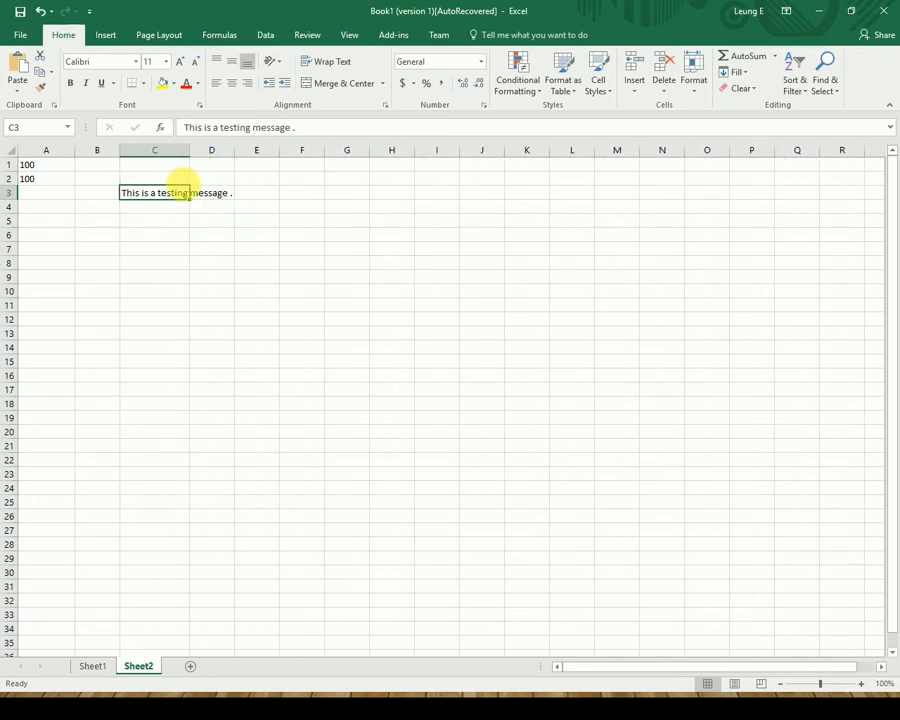
Apply Wrap Text to C3 so the message wraps onto two lines.
right_click(181, 191)
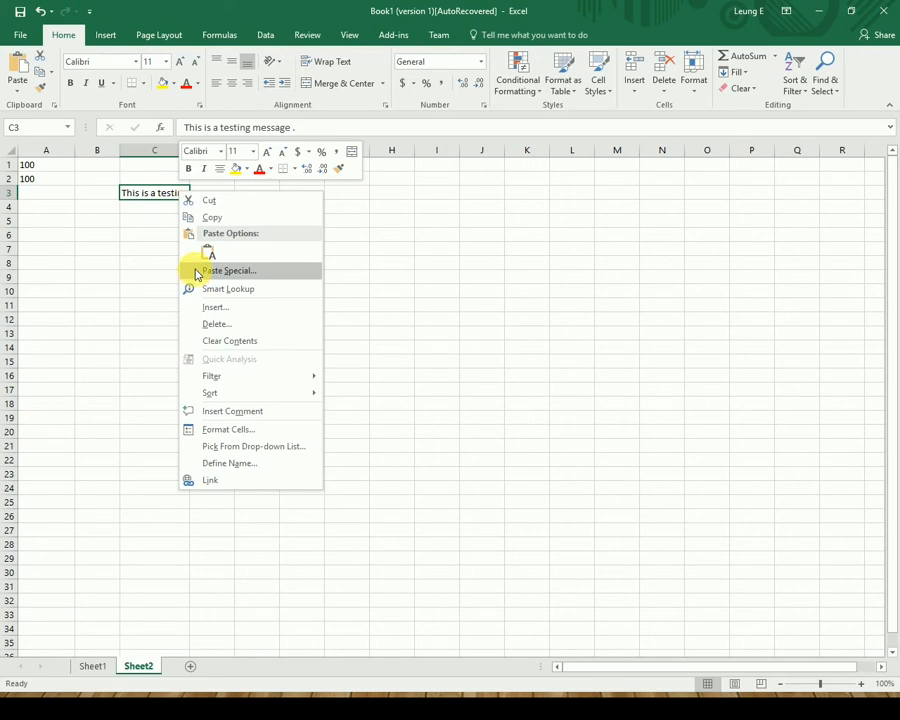
click(277, 9)
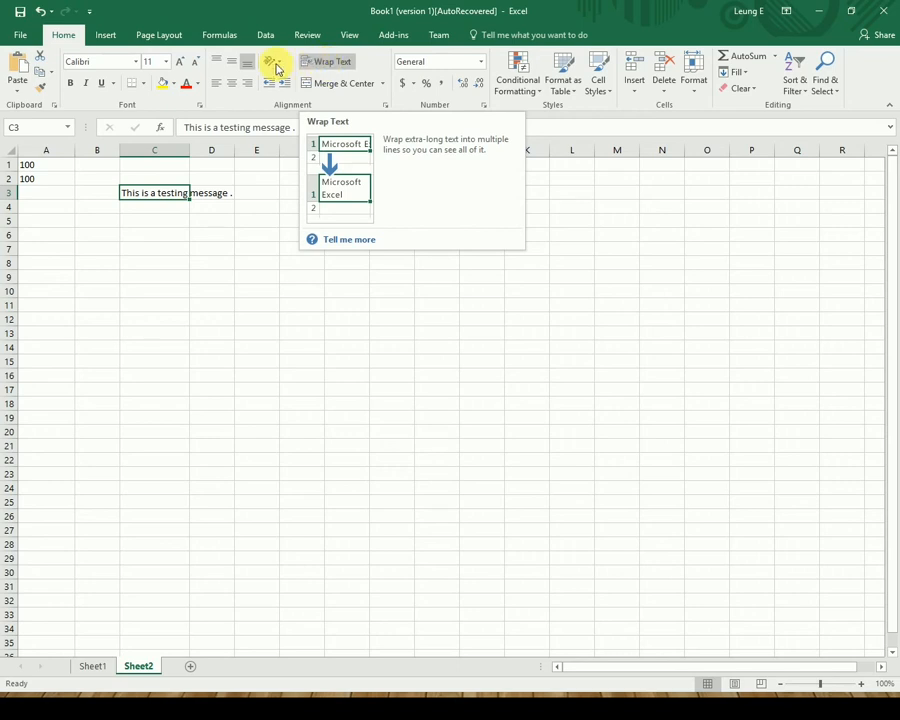
click(345, 62)
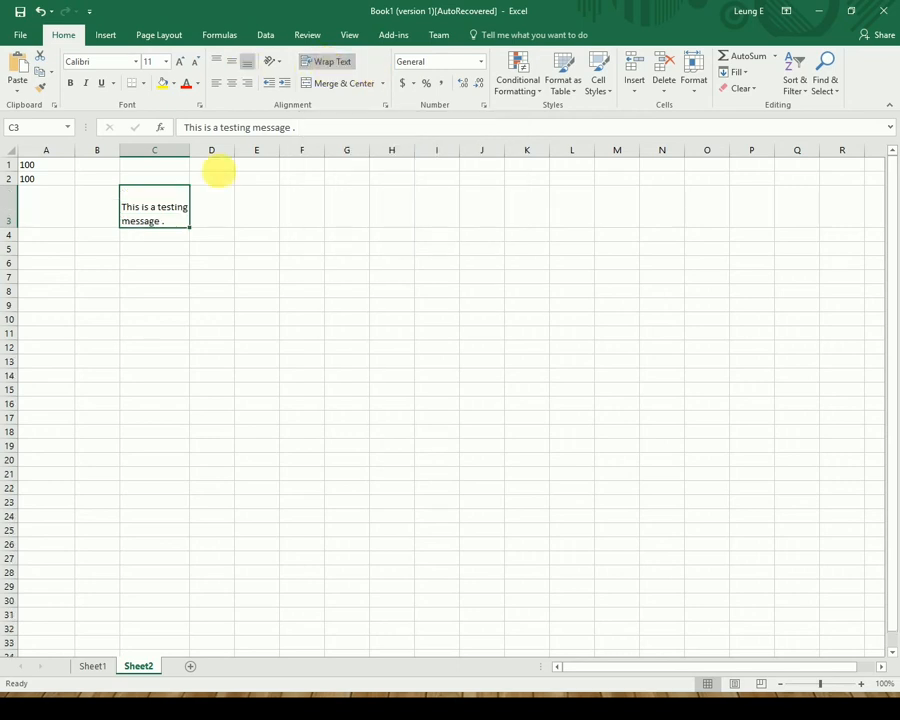
Rotate C3's wrapped text upward to 47 degrees in its Alignment settings.
right_click(156, 210)
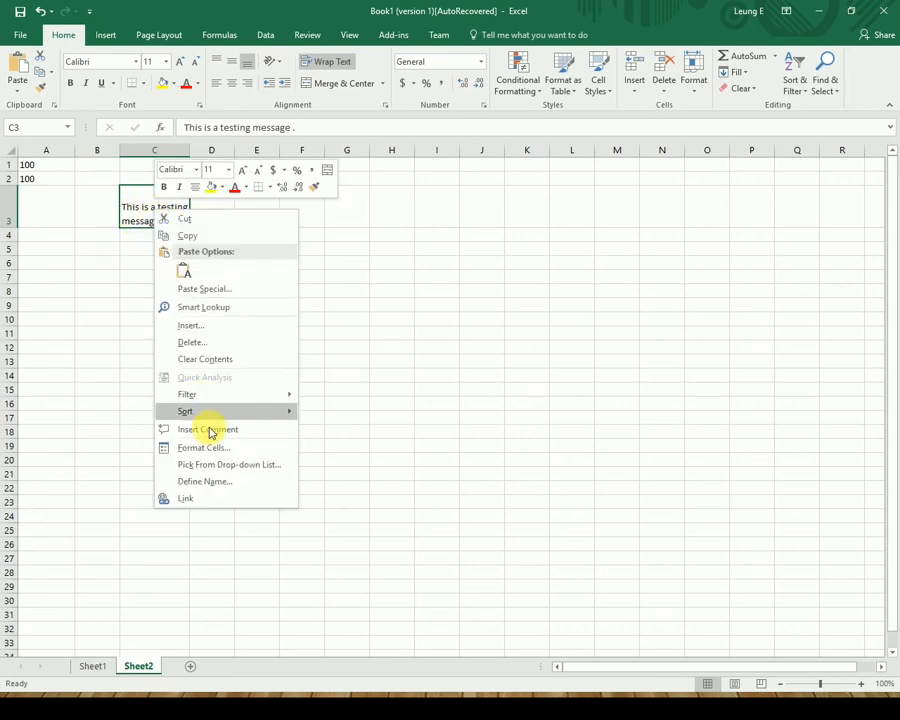
click(237, 443)
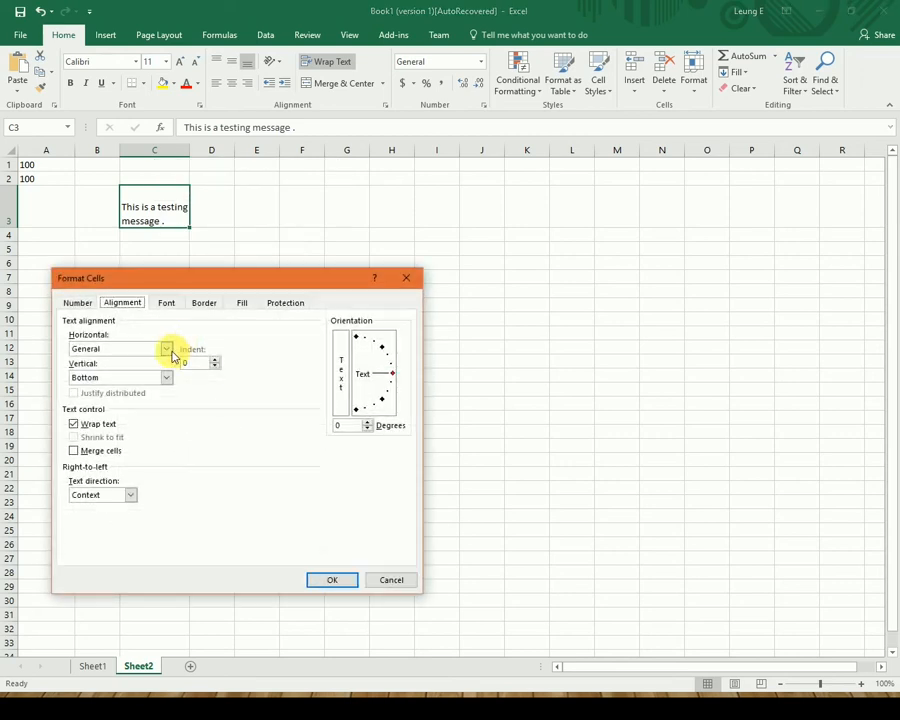
click(74, 425)
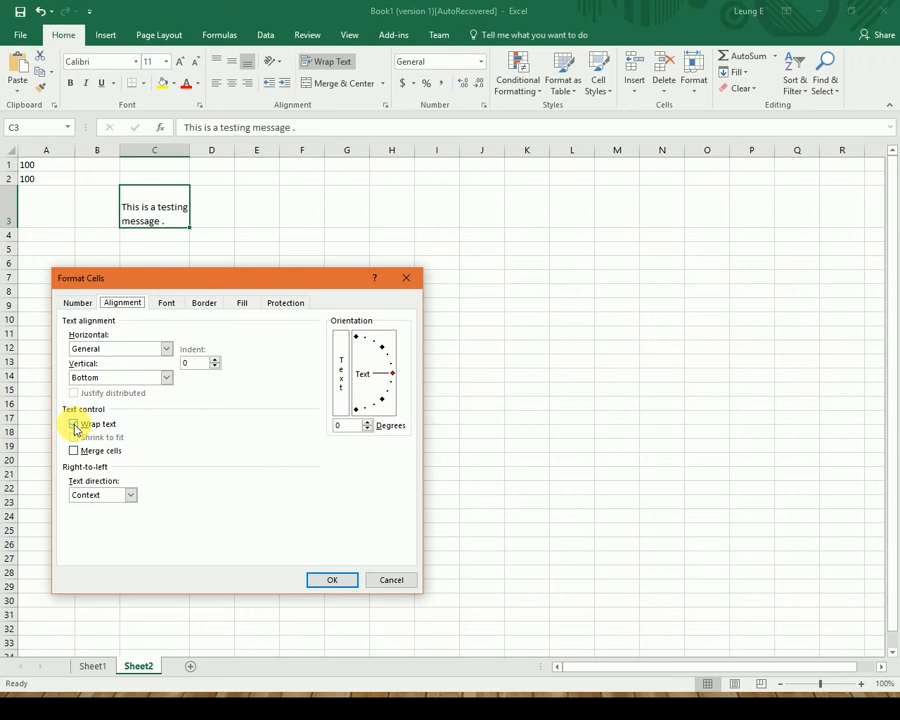
click(74, 425)
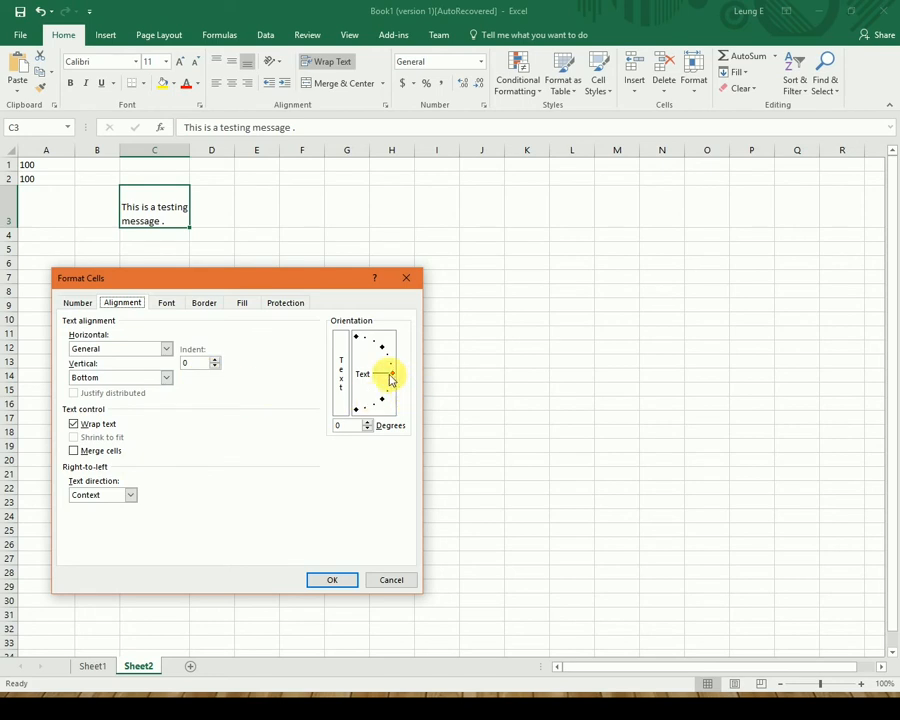
mouse_move(391, 374)
mouse_down()
mouse_move(378, 344)
mouse_move(386, 347)
mouse_up()
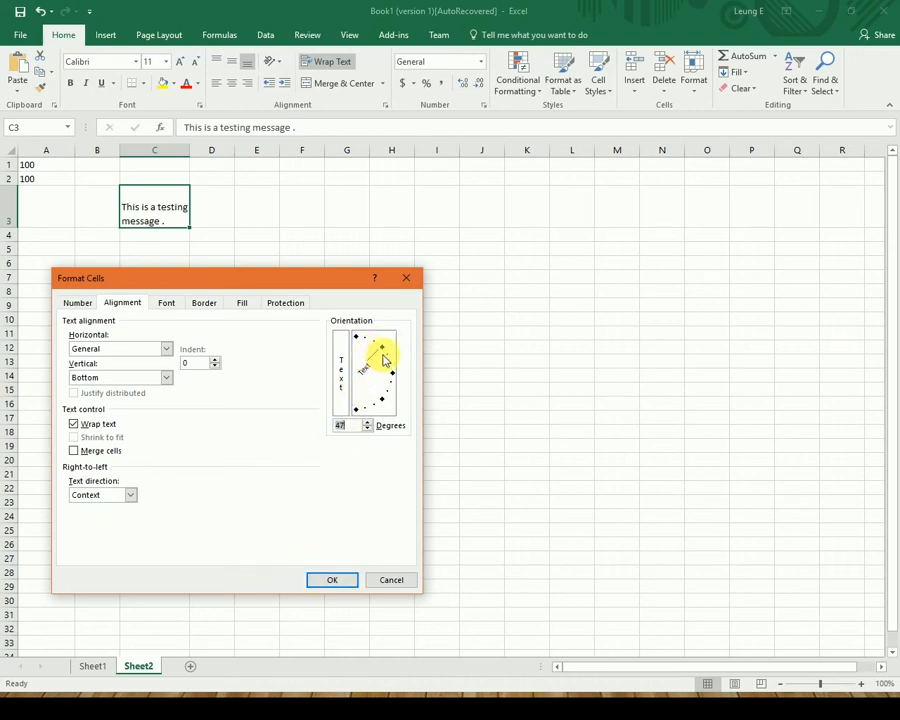
click(327, 583)
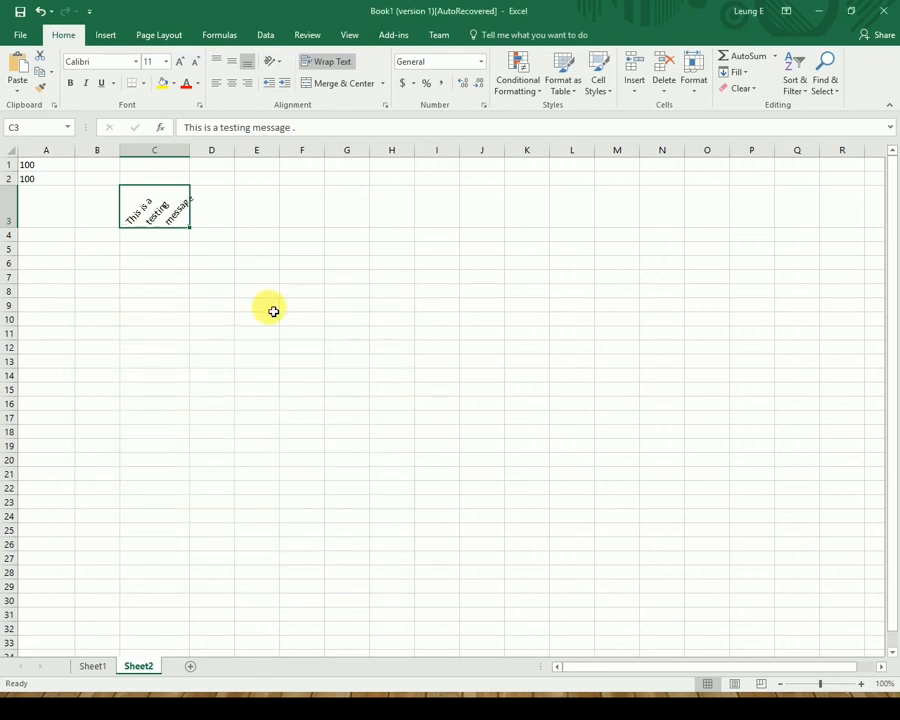
Widen column C a bit more and zoom the sheet to 175%.
drag(191, 151, 228, 153)
scroll(197, 468, up, 5)
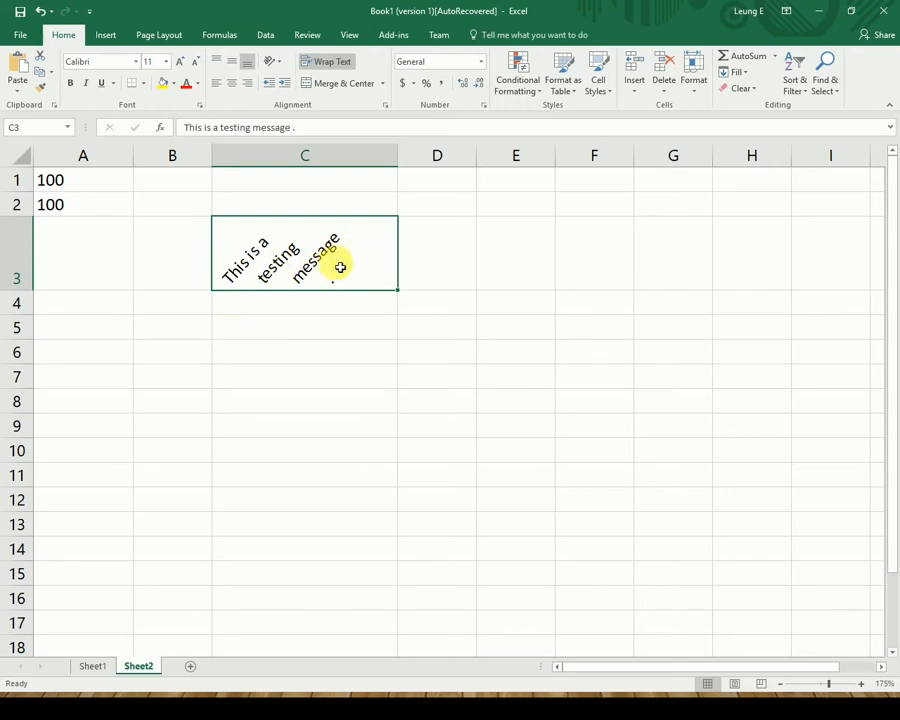
right_click(338, 264)
mouse_move(398, 450)
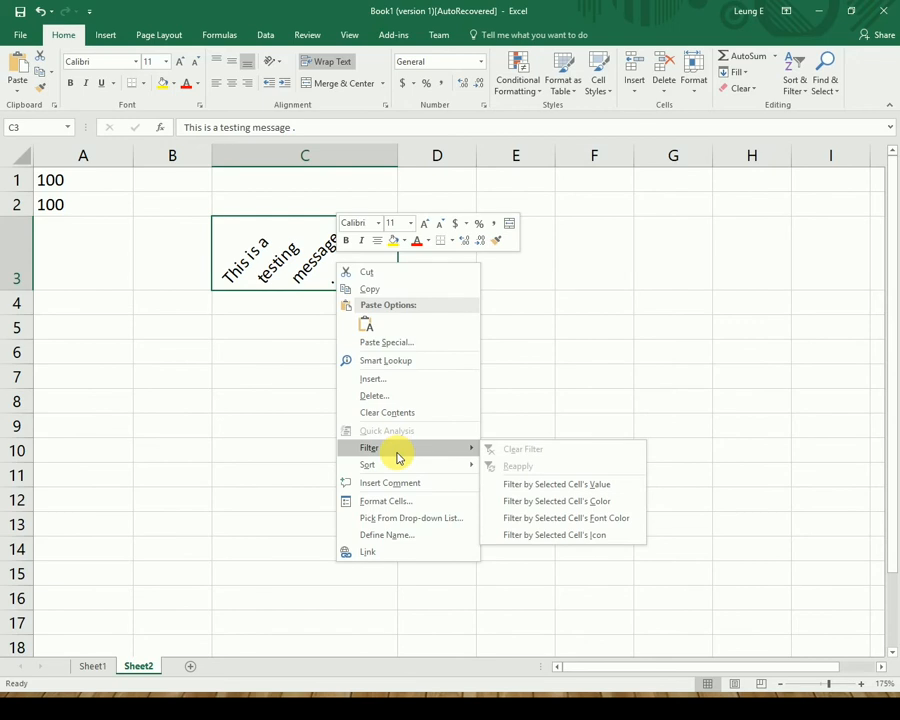
click(598, 352)
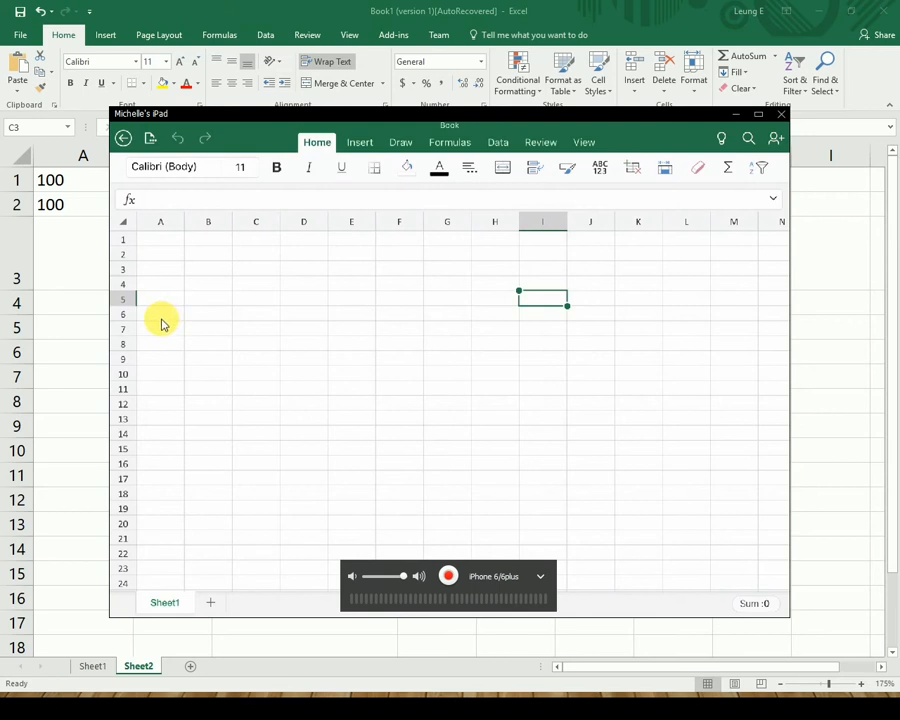
Open the iPad Number Format list and scroll through its options from General to Special.
click(600, 172)
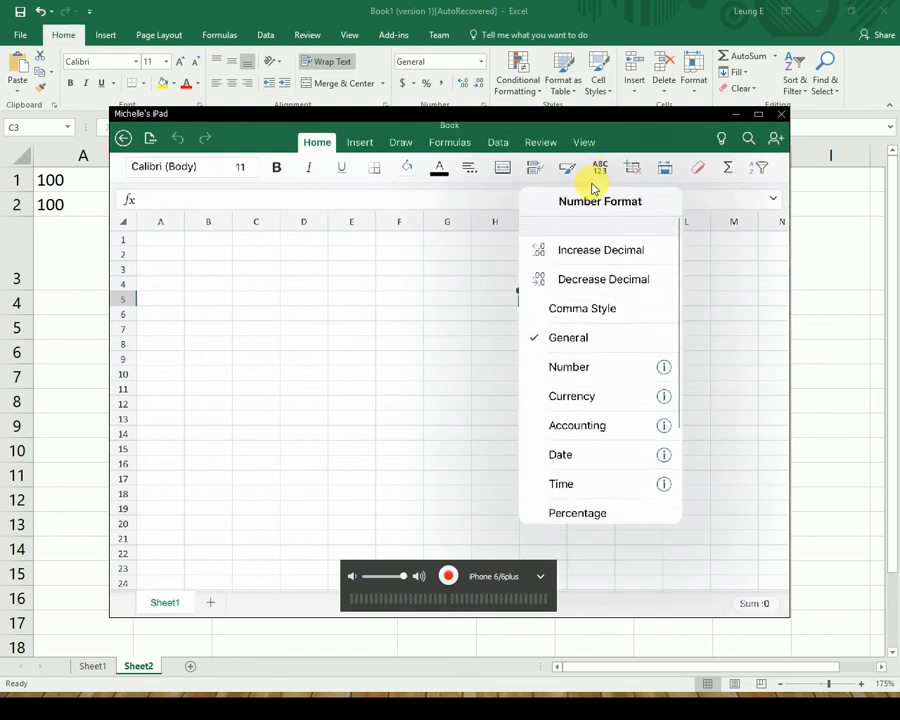
scroll(593, 190, down, 2)
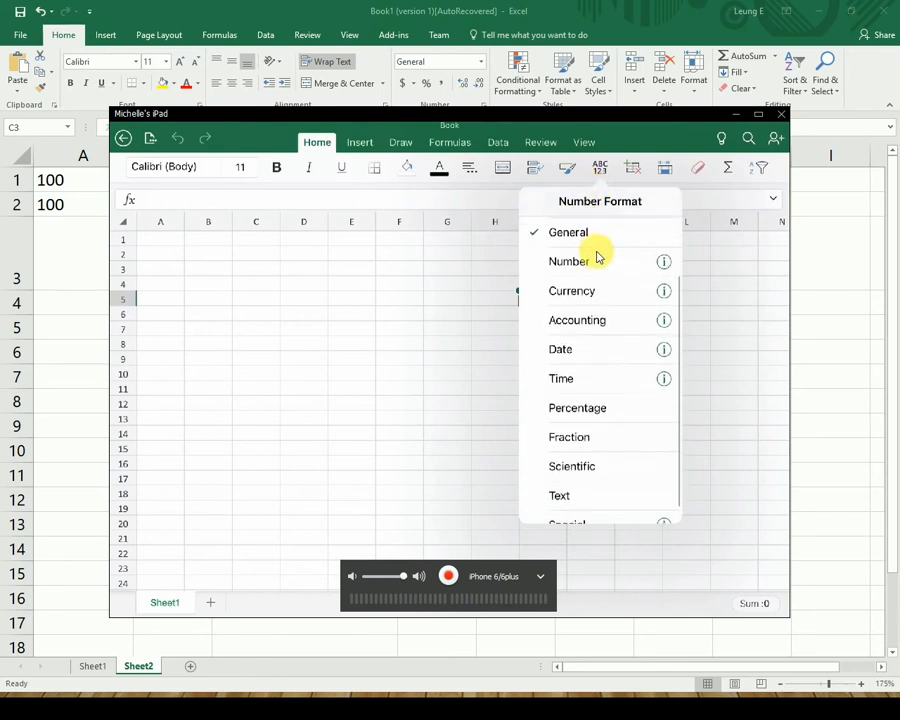
scroll(598, 260, down, 1)
scroll(598, 262, up, 3)
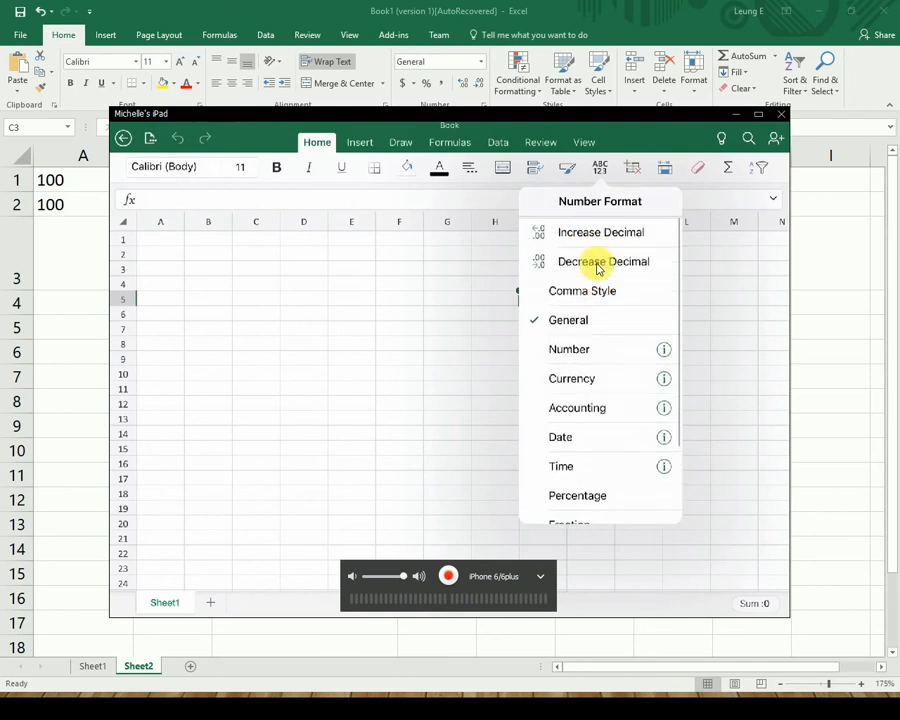
scroll(588, 385, down, 1)
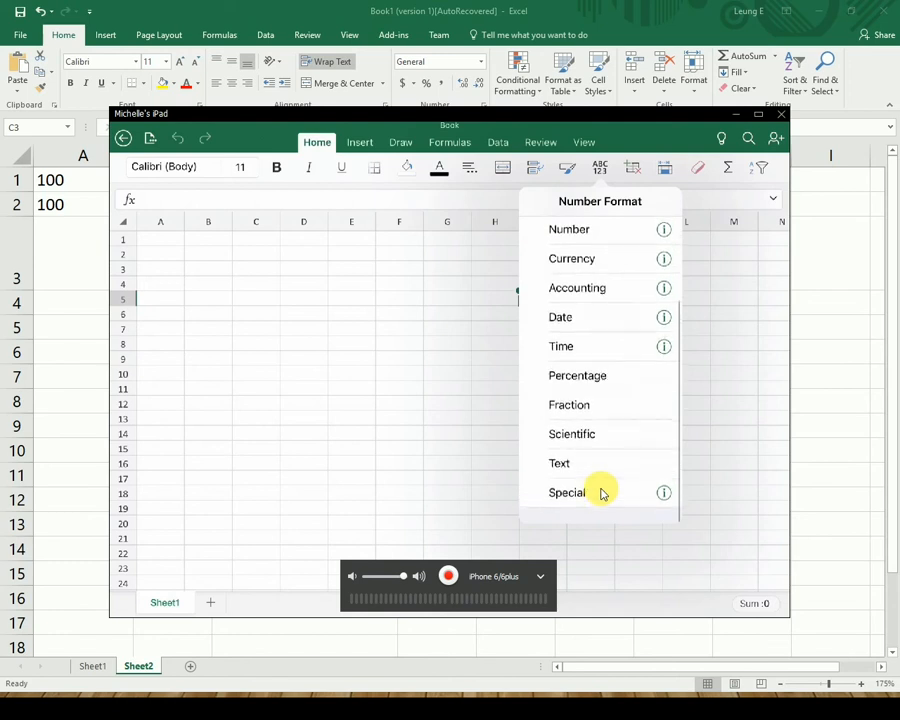
scroll(602, 492, up, 1)
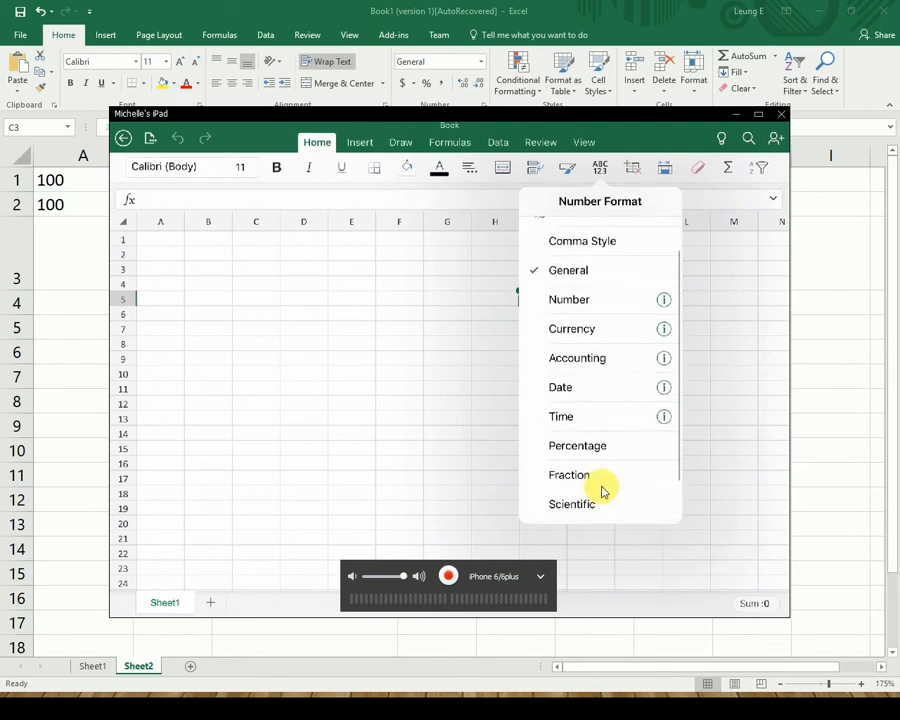
scroll(598, 486, up, 1)
scroll(598, 488, down, 2)
scroll(598, 491, down, 1)
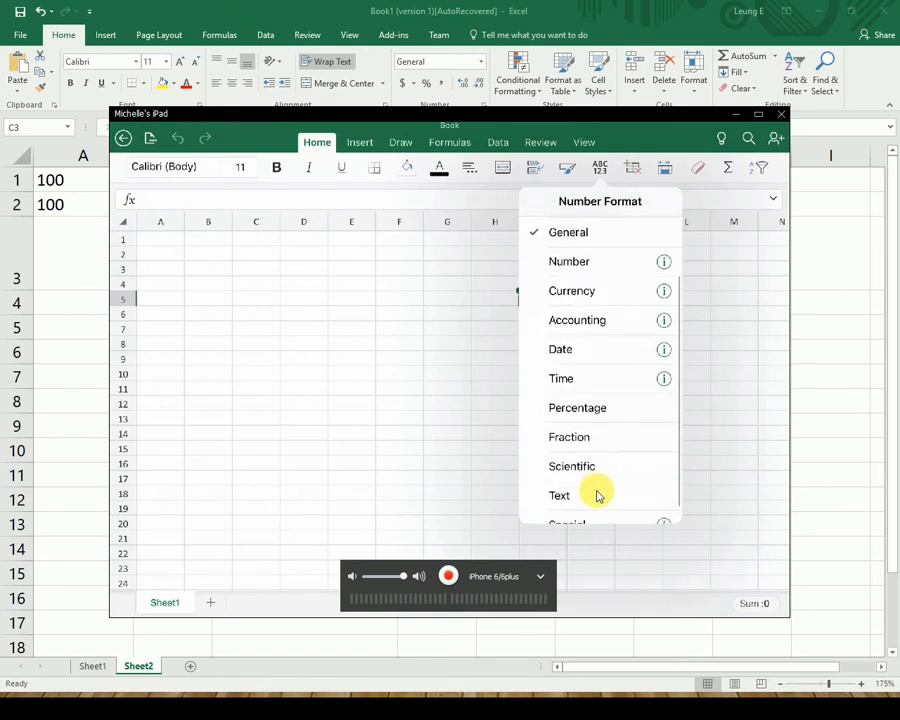
scroll(595, 494, down, 1)
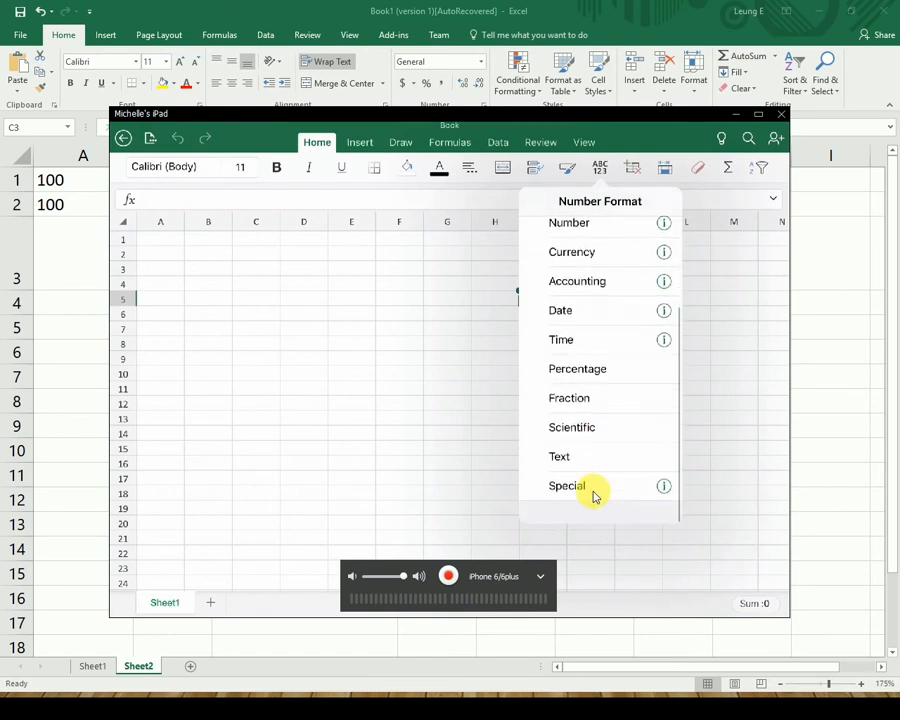
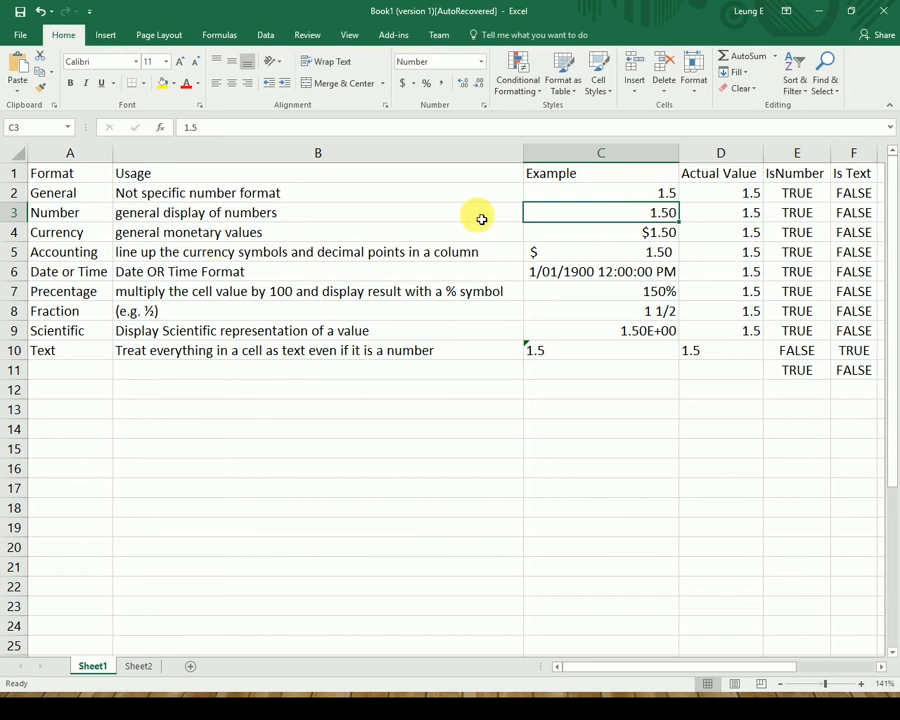
click(674, 249)
click(674, 236)
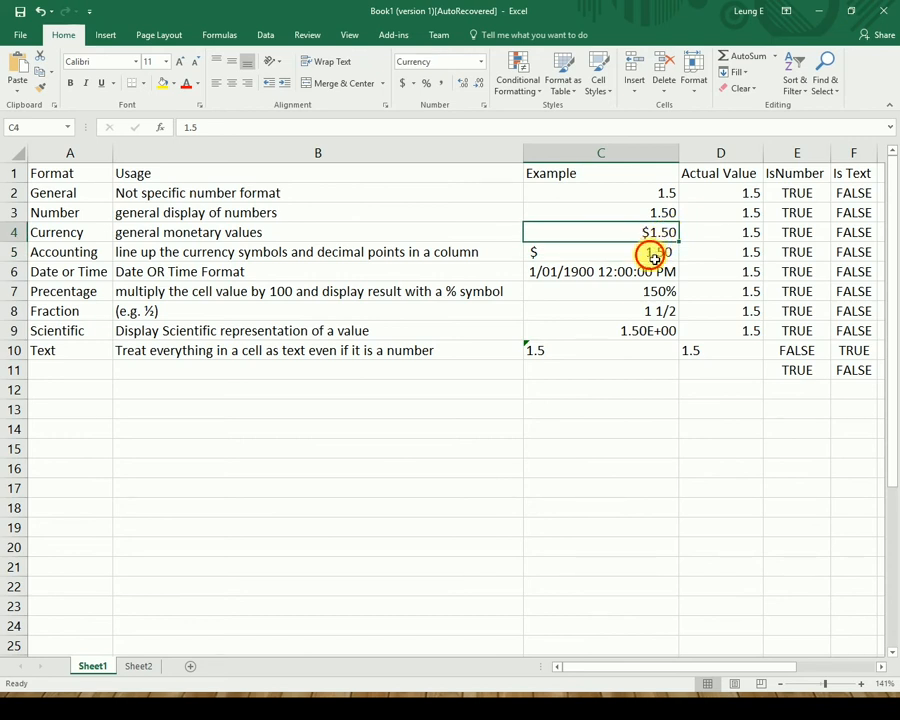
click(652, 252)
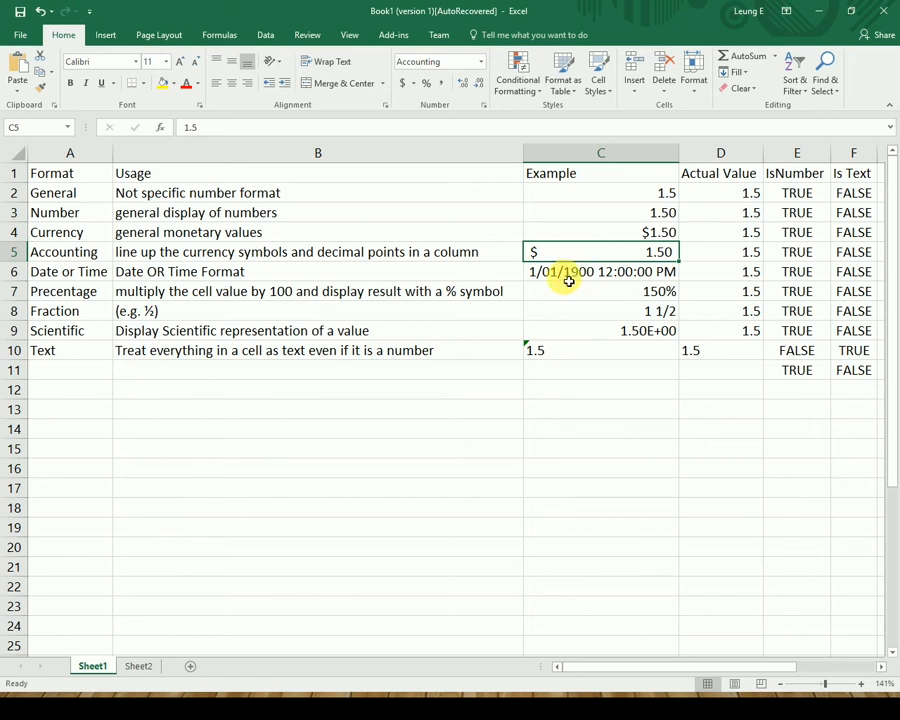
click(663, 277)
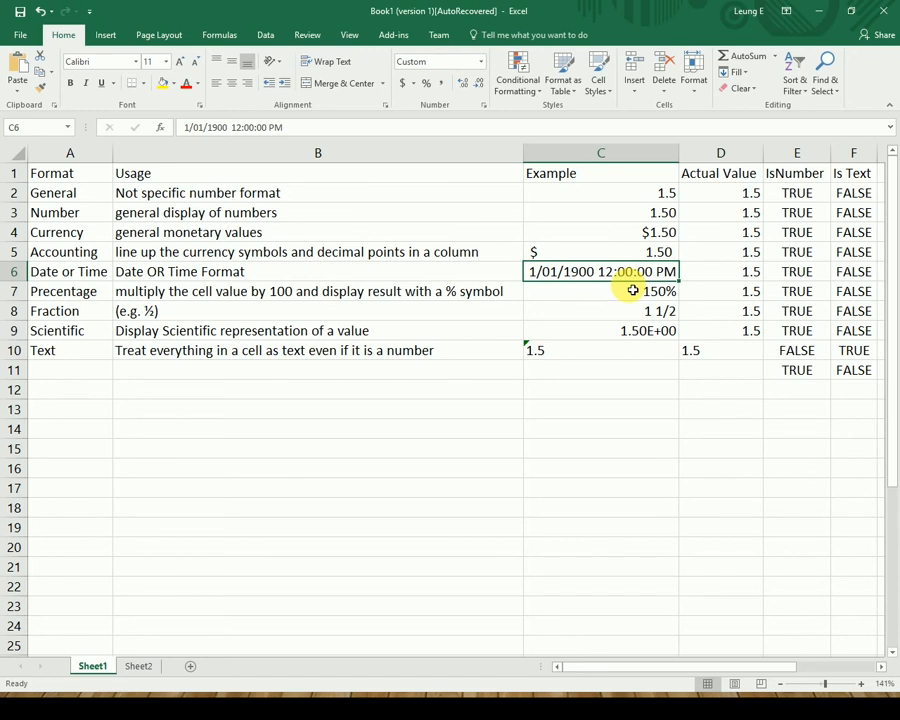
key(Right)
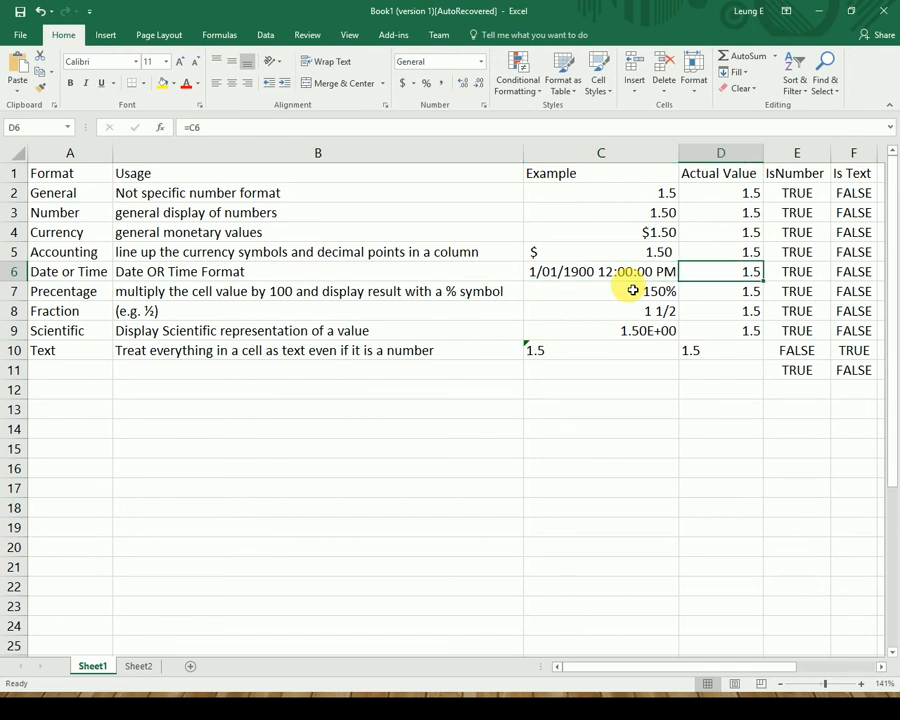
key(Left)
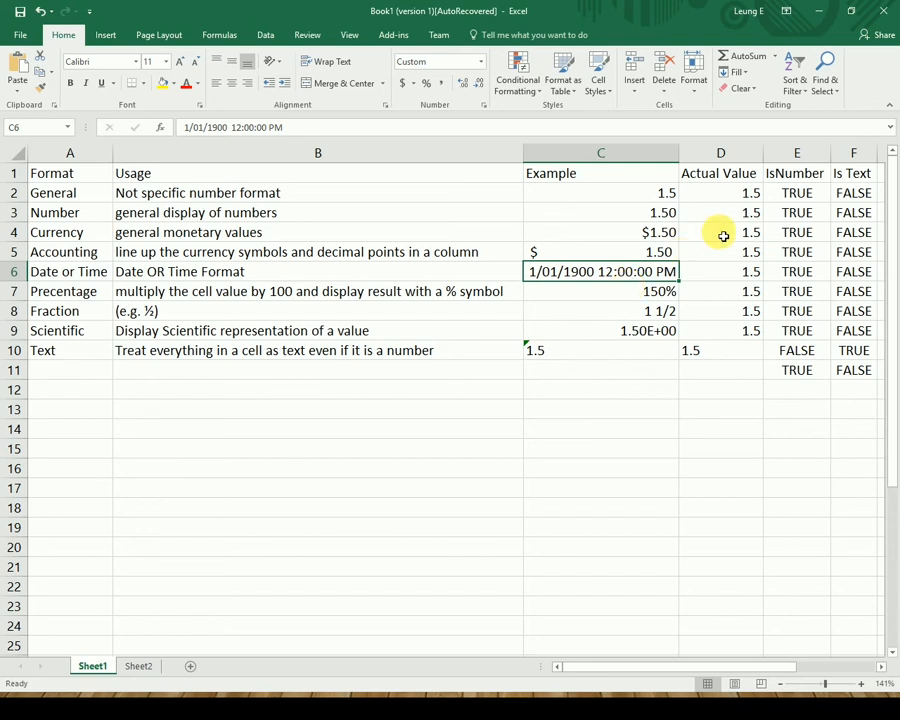
Open Format Cells for C6 and browse the Date, Time, Special and Custom number categories.
right_click(648, 271)
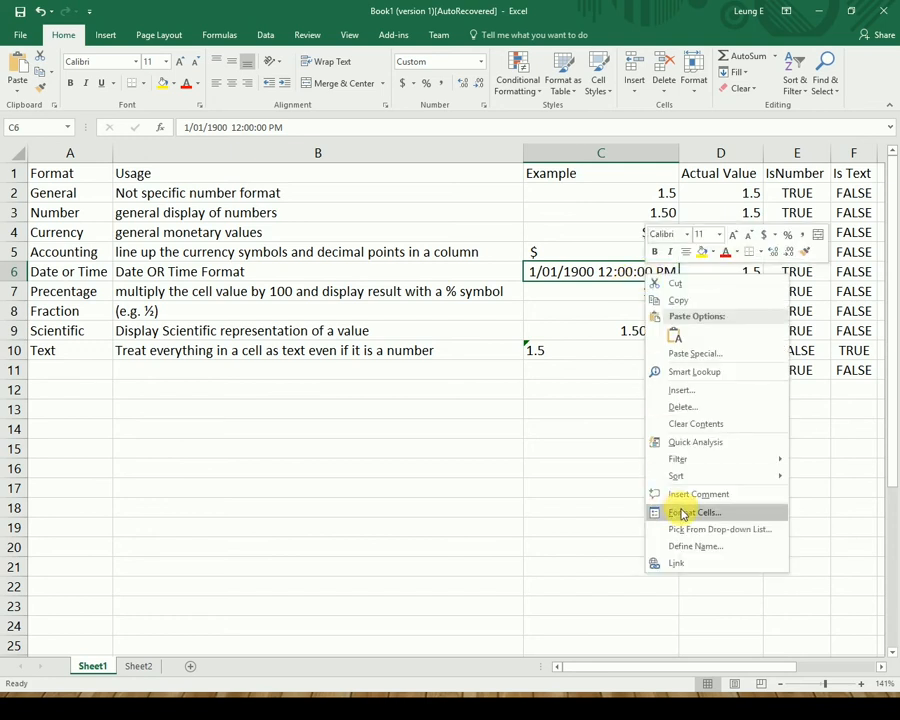
click(683, 512)
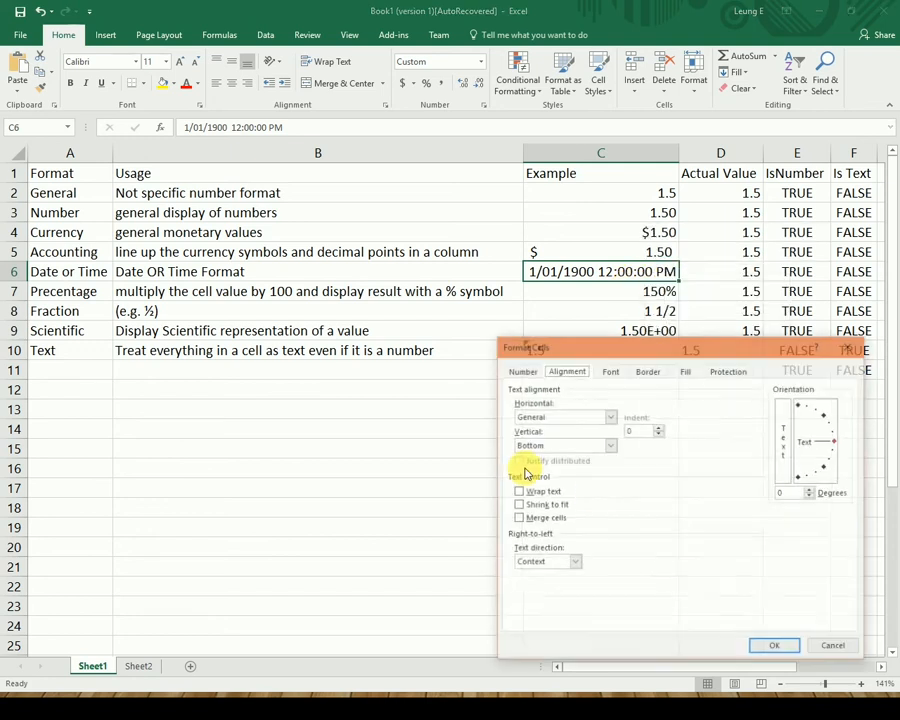
click(521, 370)
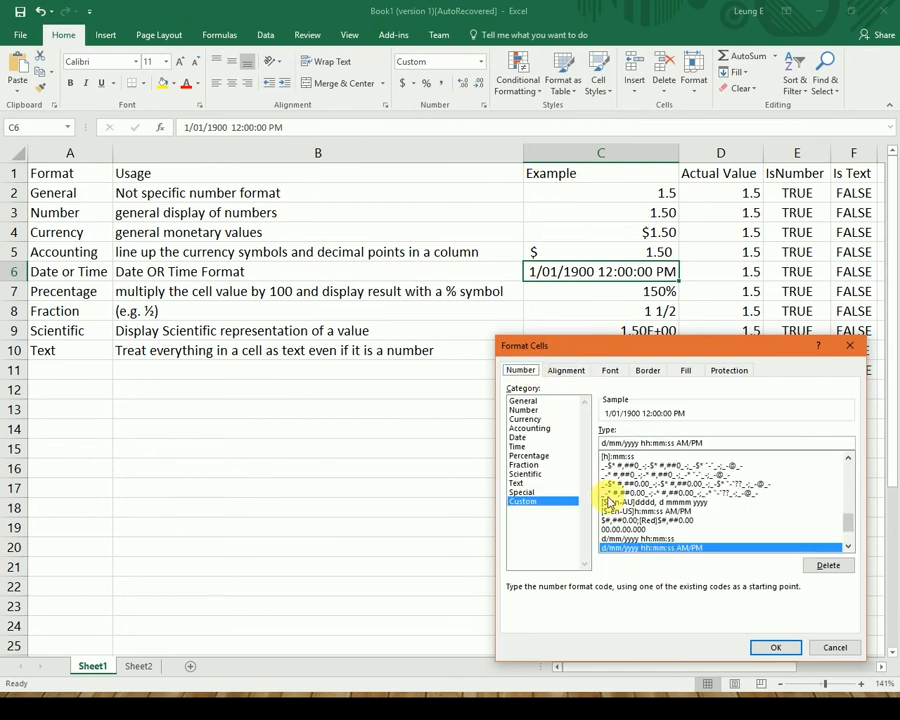
click(522, 437)
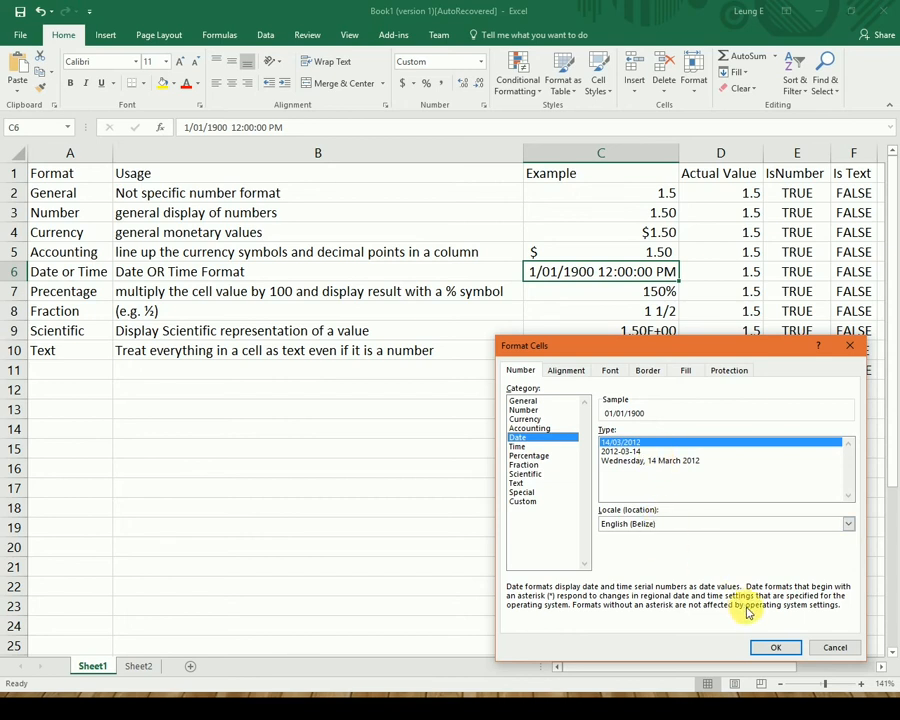
click(770, 648)
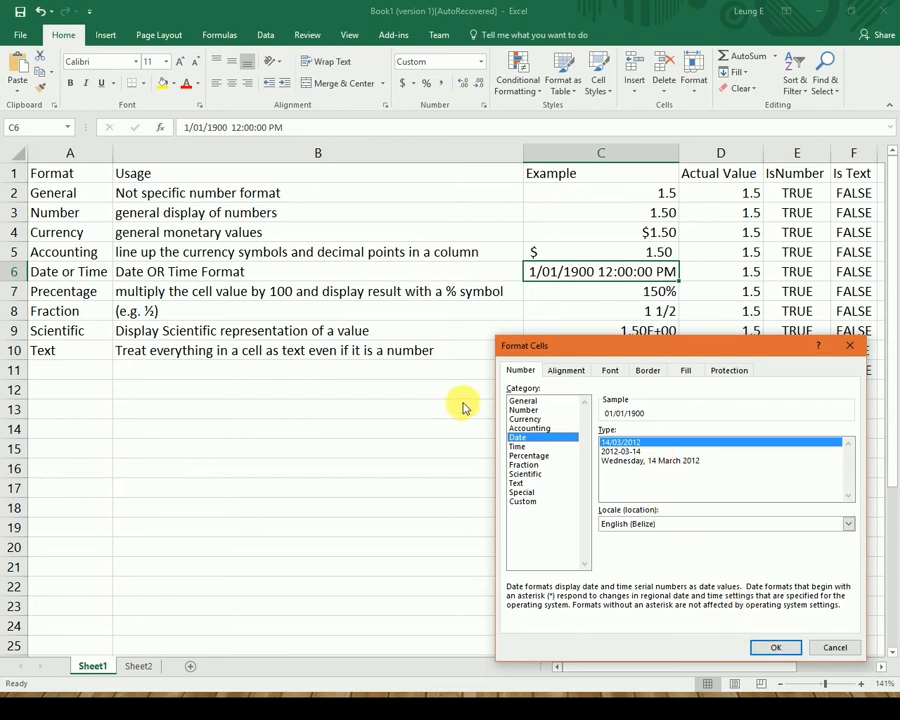
click(516, 447)
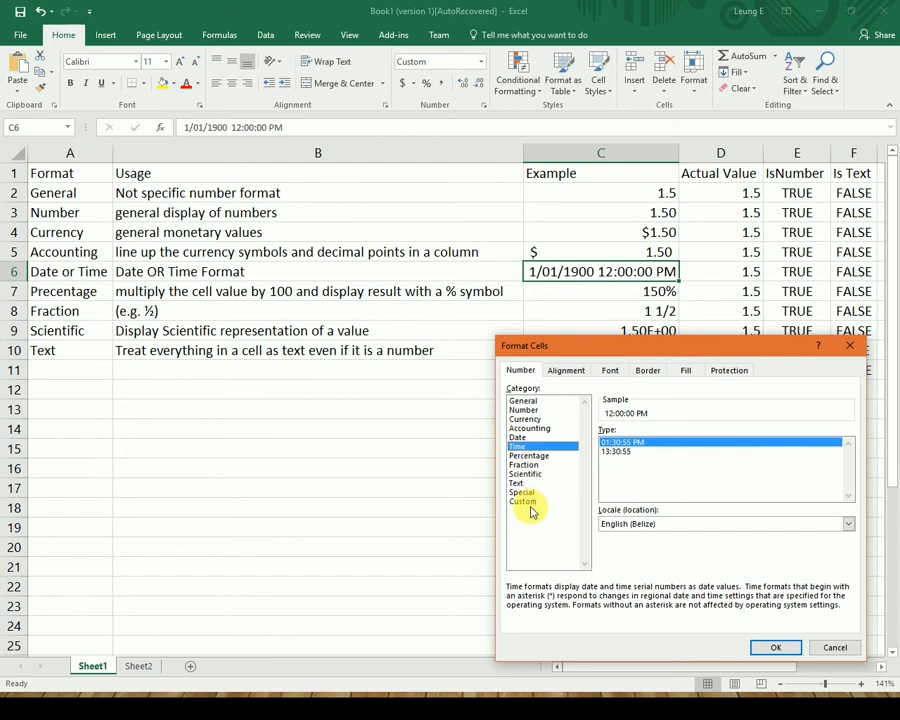
click(523, 492)
click(527, 501)
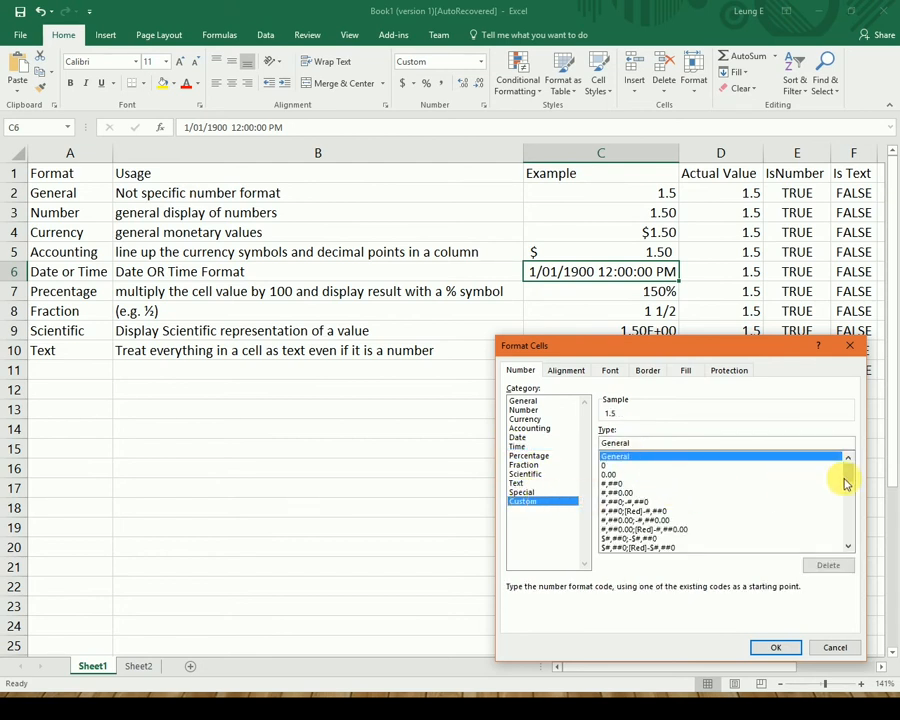
scroll(846, 479, down, 3)
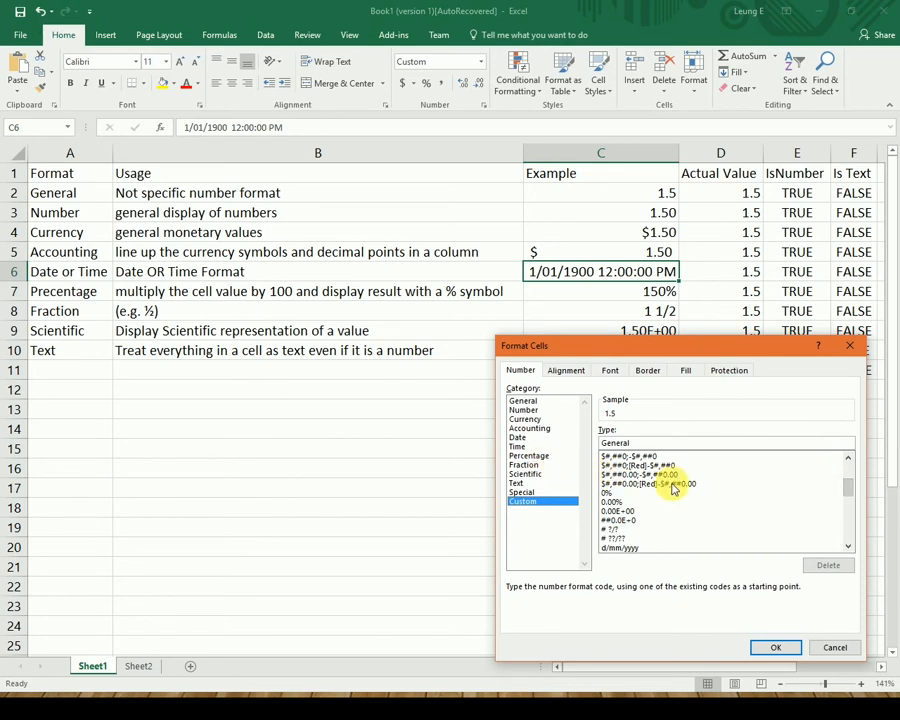
Give C6 the custom format d/mm/yyyy hh:mm:ss am/pm.
click(641, 546)
click(677, 447)
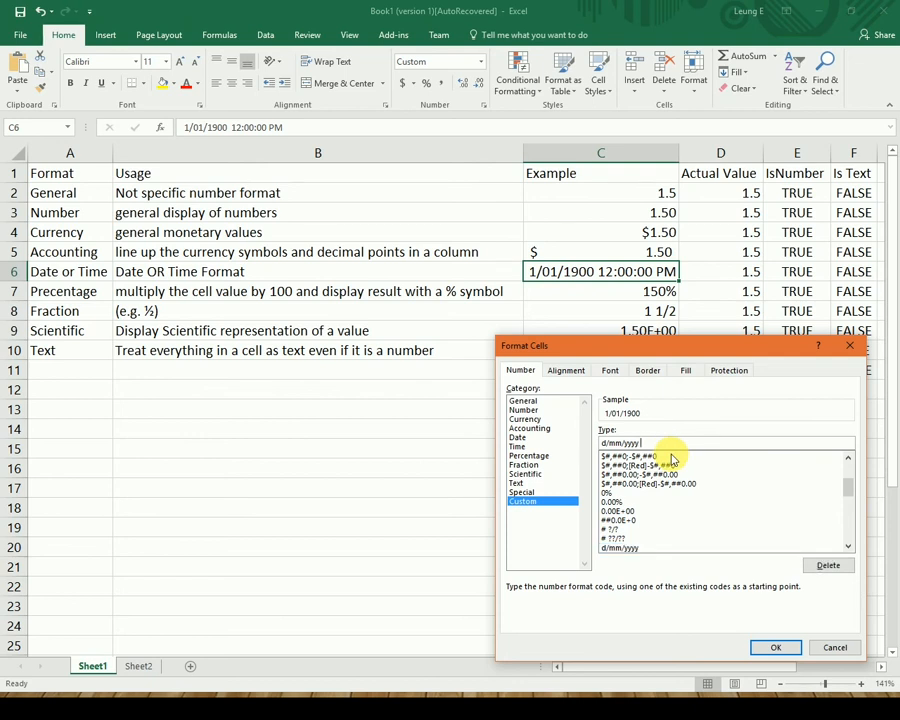
text(hh:mm:ss am/pm)
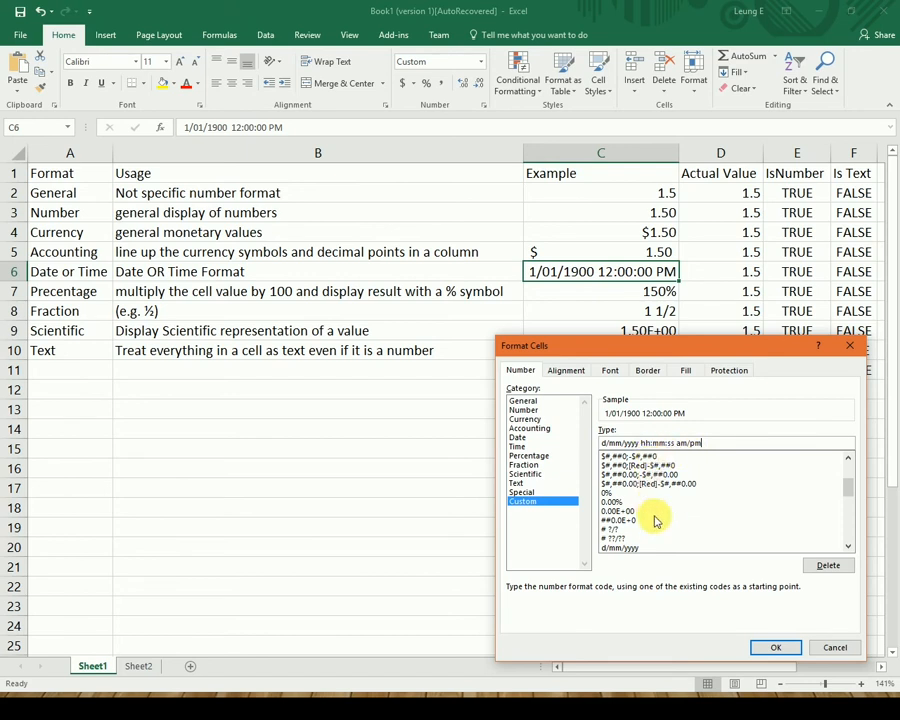
click(776, 650)
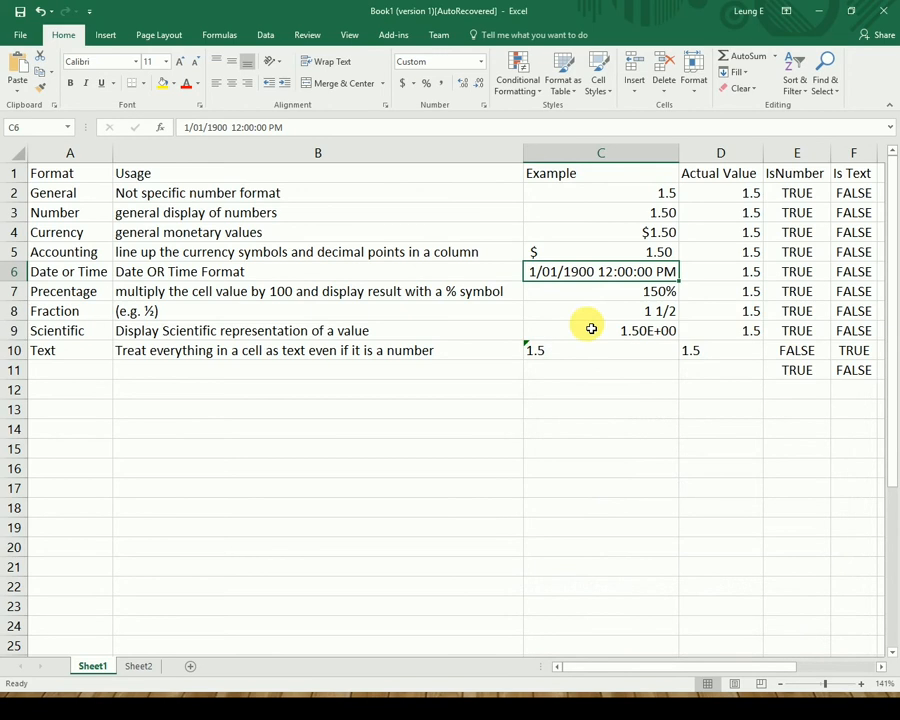
Reopen Format Cells for C6 and preview it under General, showing 1.5.
right_click(671, 277)
click(759, 514)
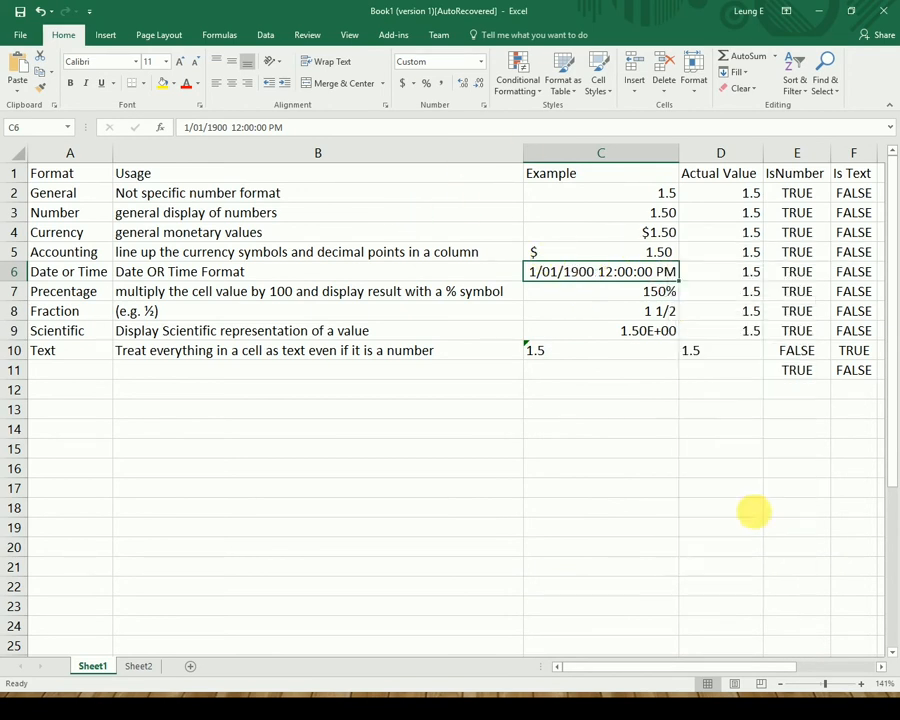
click(570, 404)
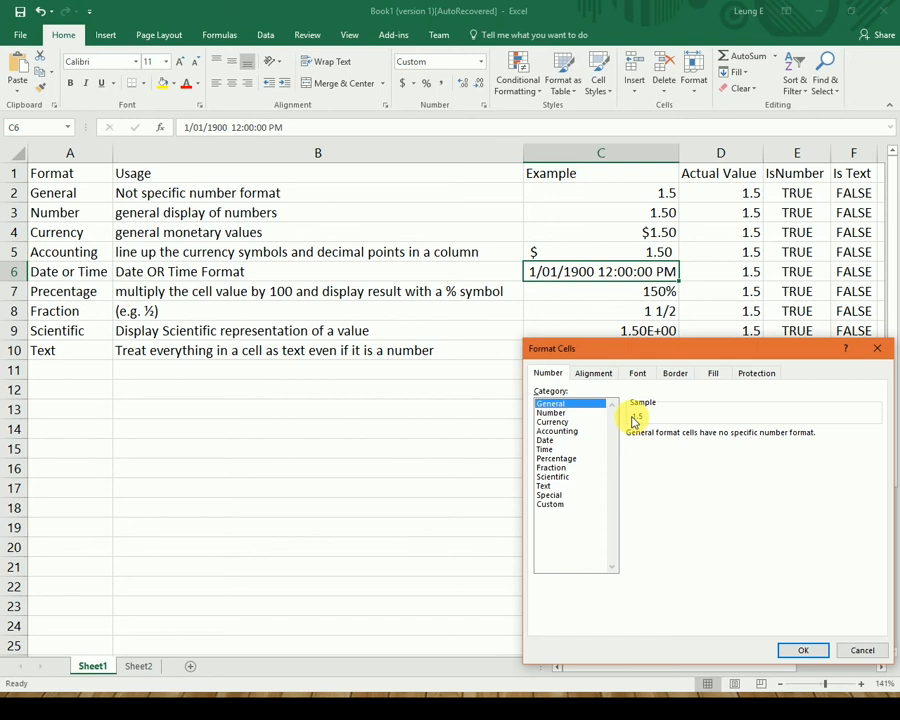
click(856, 650)
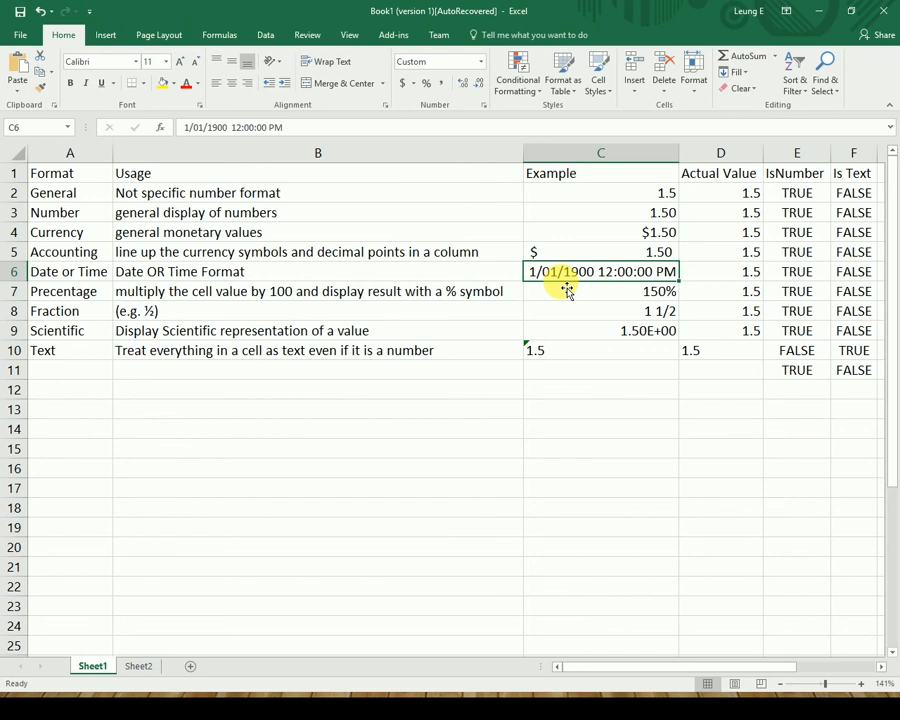
Copy the date-time example row C6:D6 into C14:D14.
key(Down)
key(Down)
key(Down)
key(Down)
key(Up)
key(Up)
key(Up)
key(Up)
key(shift+Right)
key(ctrl+c)
key(Down)
key(Down)
key(Down)
key(Down)
key(Down)
key(Down)
key(Down)
key(Down)
key(Down)
key(Down)
key(Down)
key(Down)
key(Down)
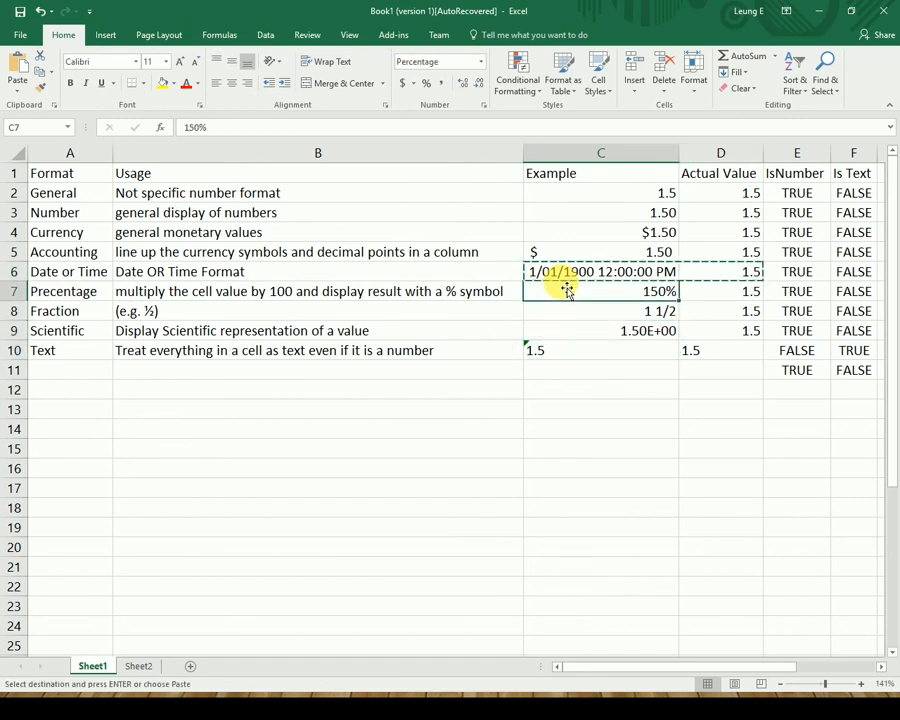
key(Up)
key(Up)
key(Up)
key(Up)
key(Up)
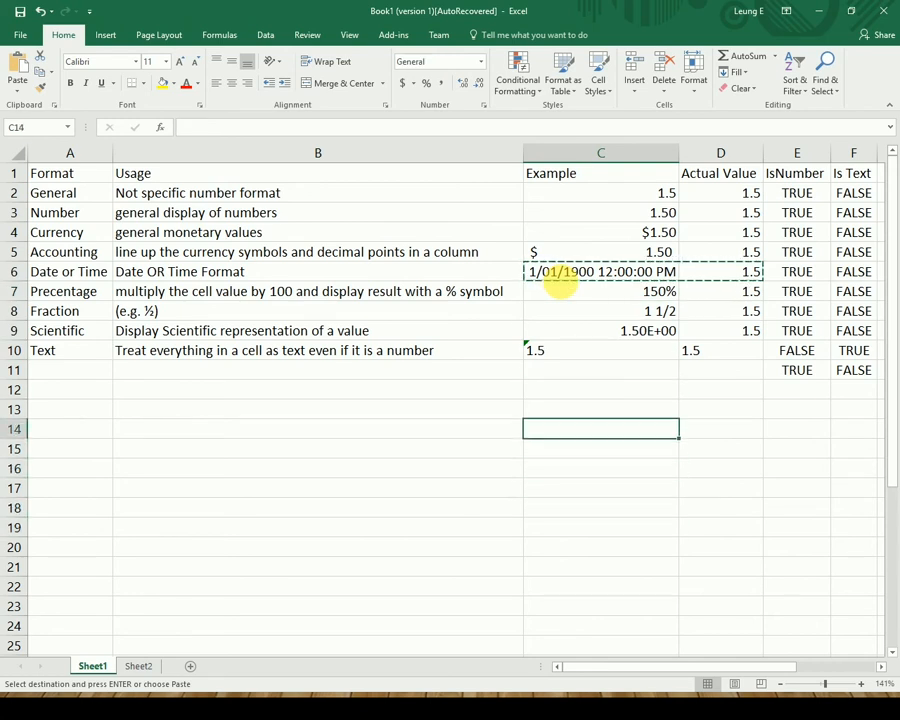
key(ctrl+v)
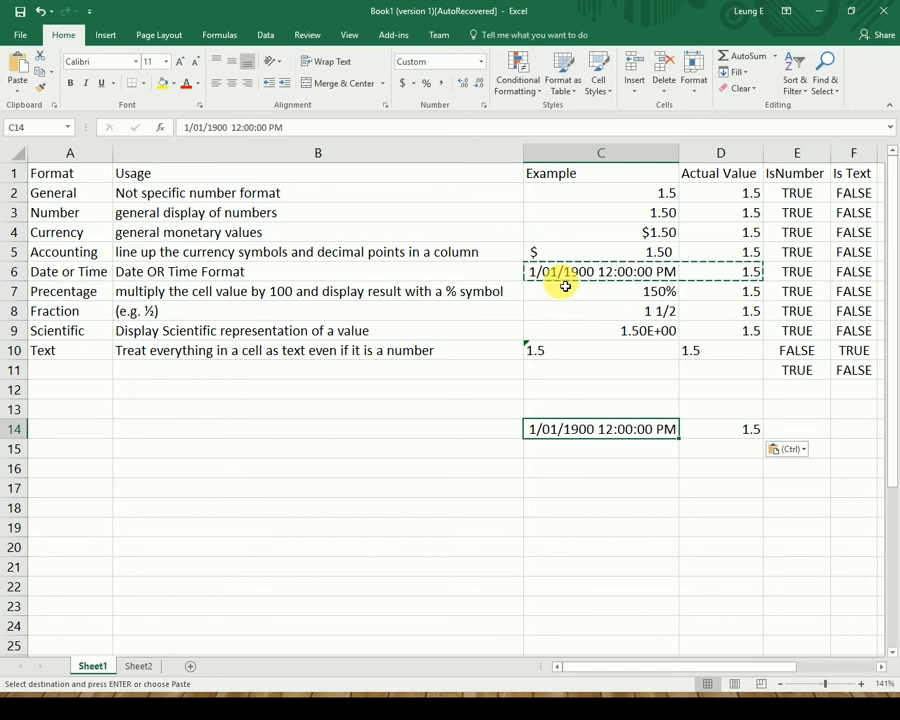
Enter the date 01/1/1901 in C14 and check D14's serial value 367.
text(01)
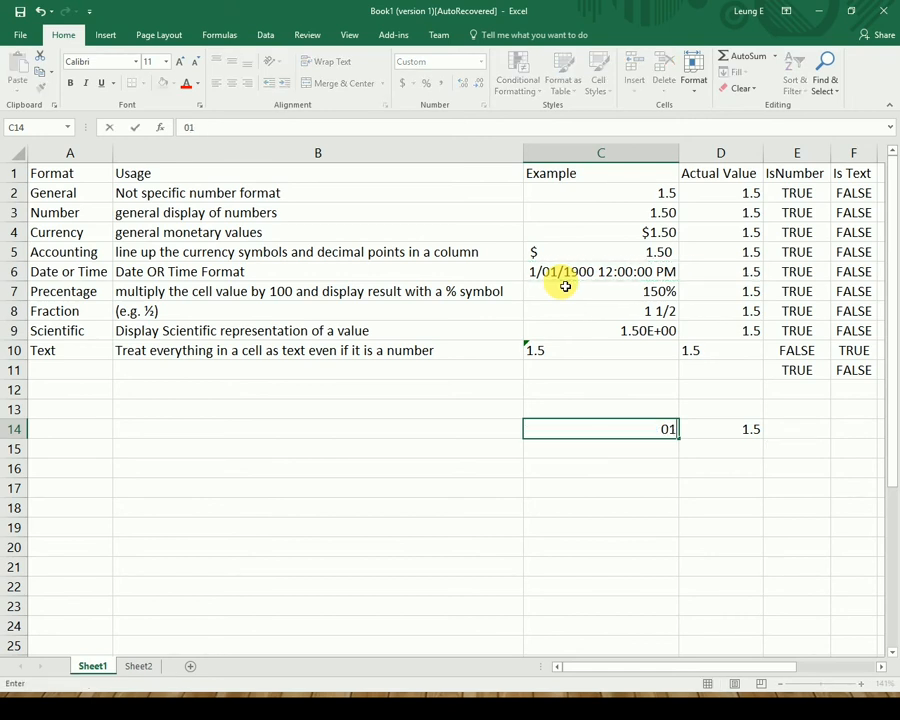
text(/1/1901)
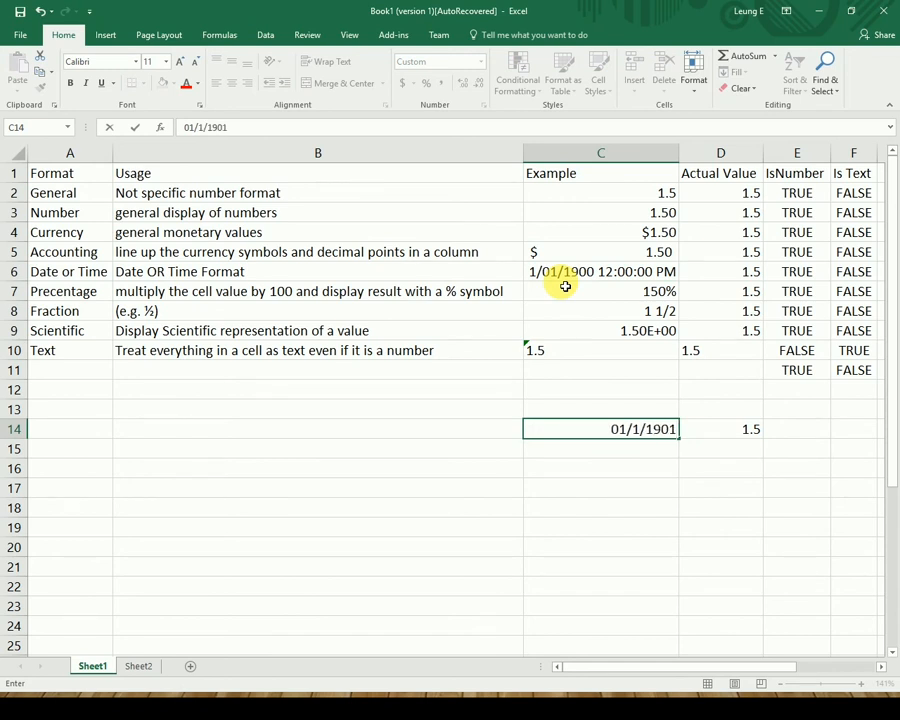
key(Tab)
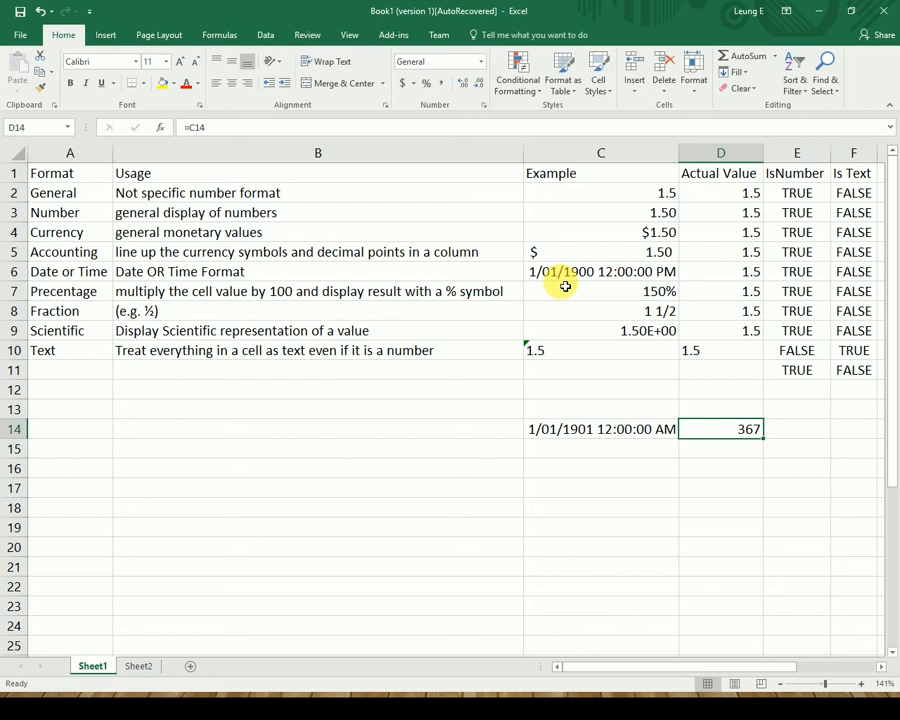
key(Left)
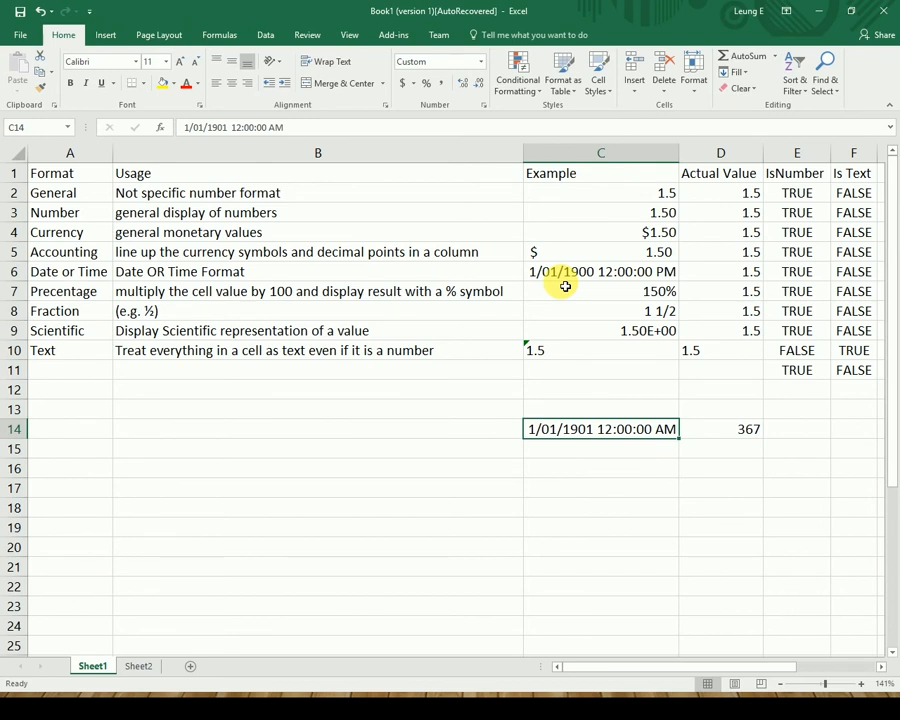
key(Right)
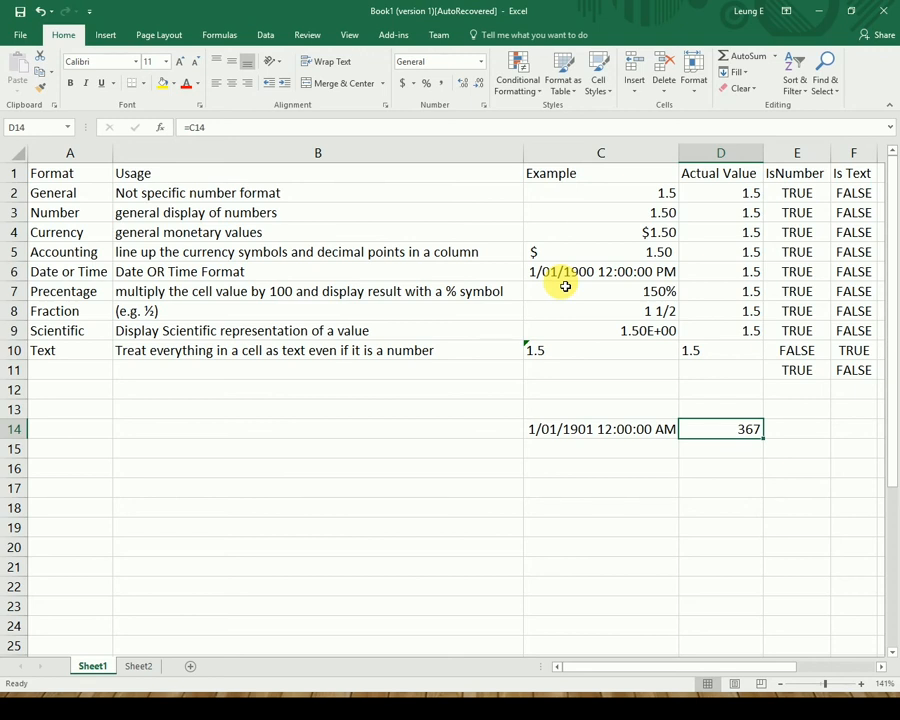
click(630, 430)
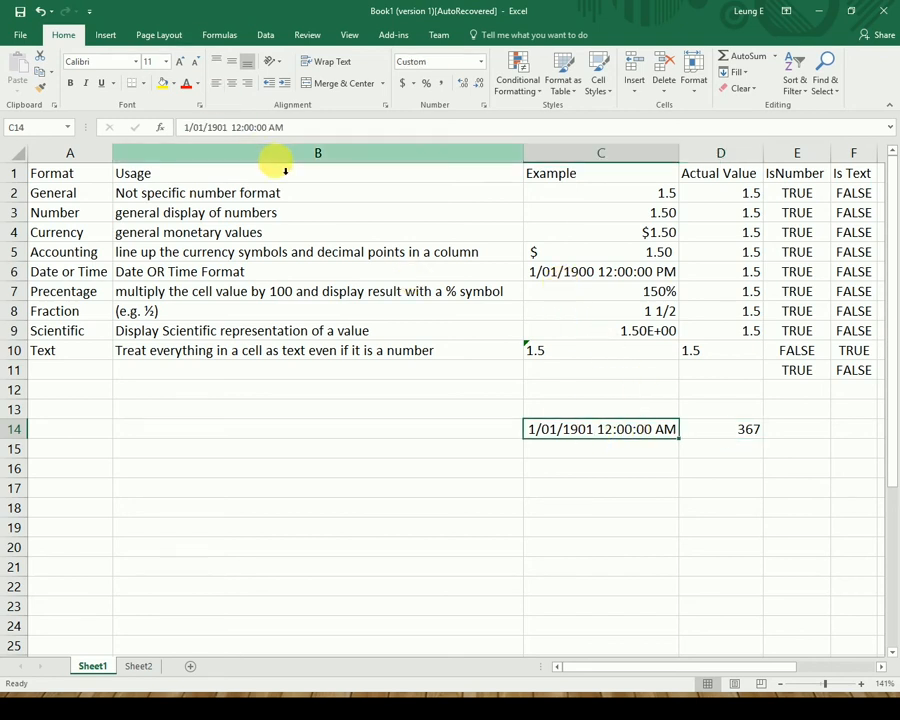
Change C14's time from AM to PM so D14 shows 367.5.
click(300, 130)
key(Left)
key(BackSpace)
text(p)
key(Return)
key(Up)
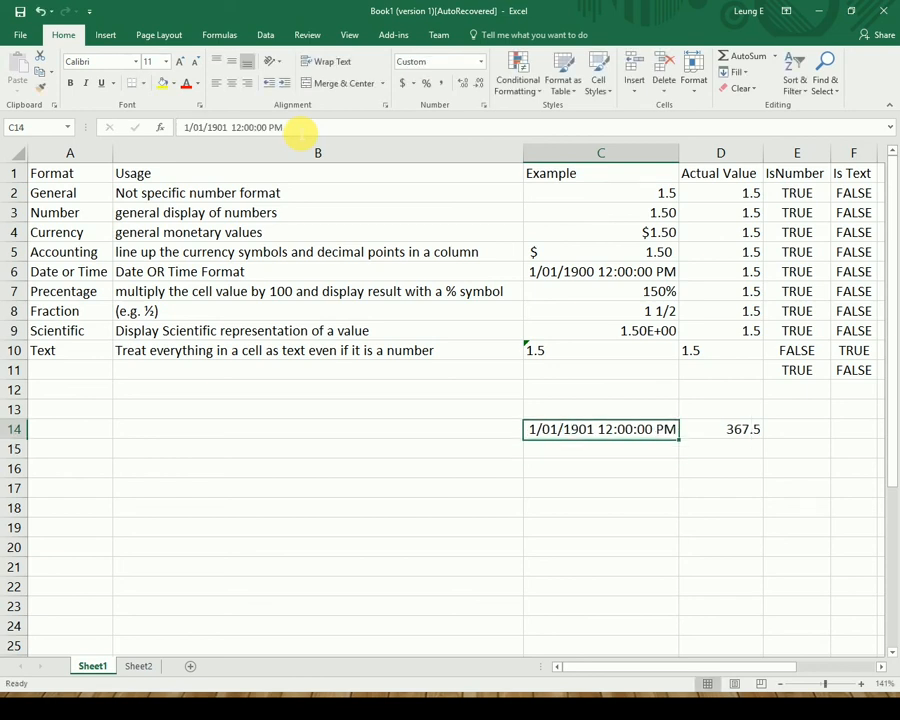
key(Right)
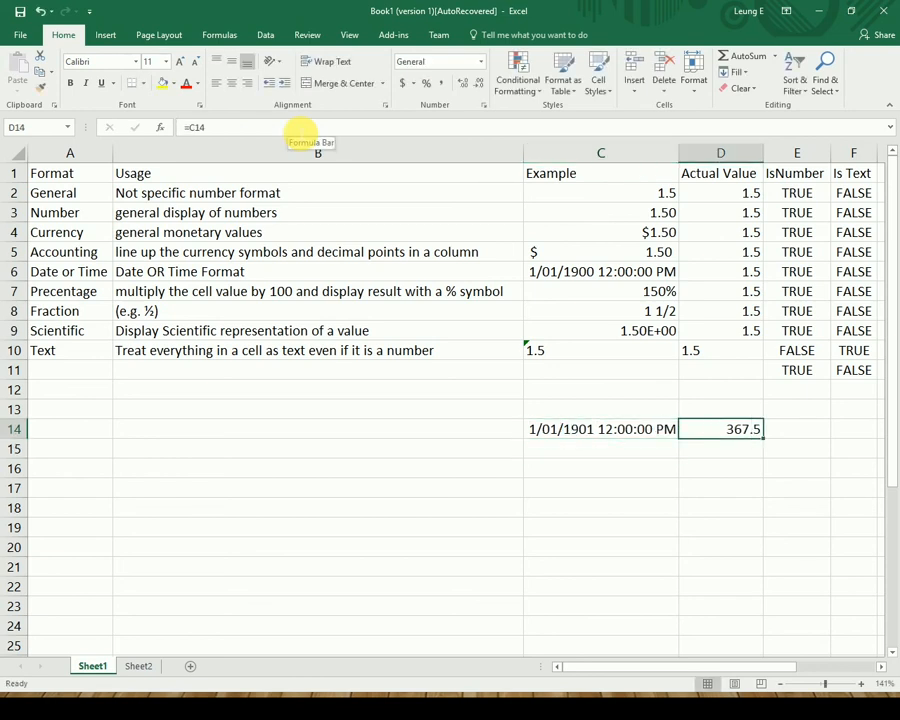
Review the Percentage example in C7 and the Fraction example in C8.
key(Left)
key(Up)
key(Up)
key(Up)
key(Up)
key(Up)
key(Up)
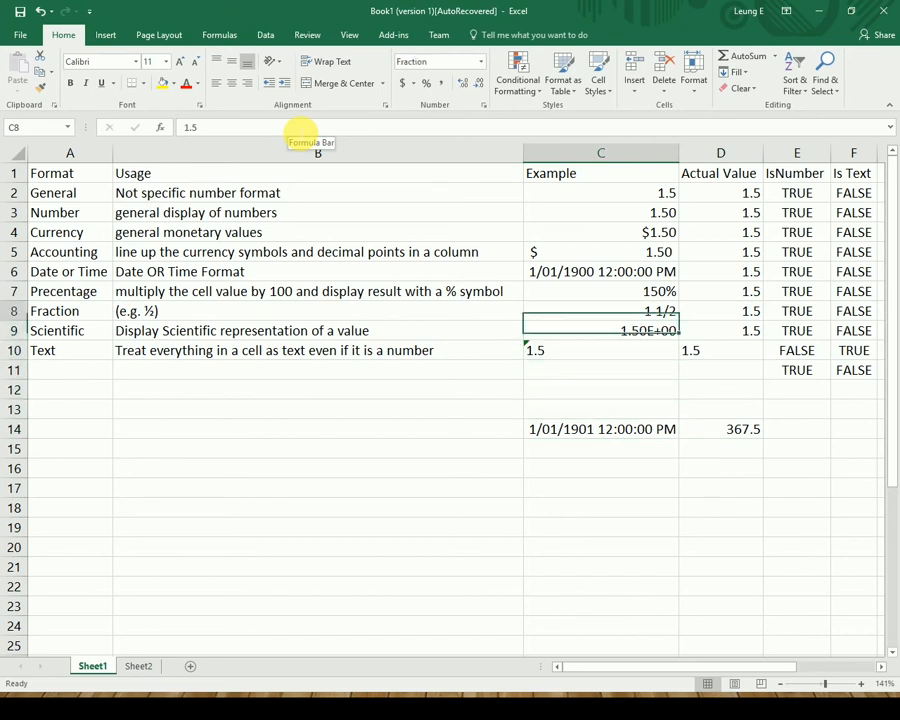
key(Up)
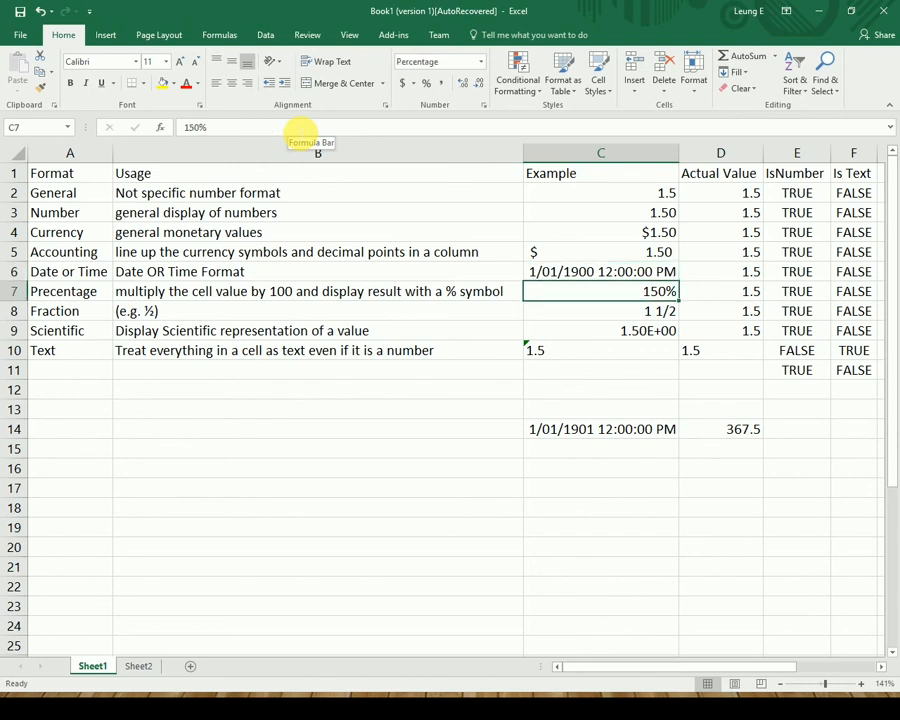
key(Left)
key(Right)
key(Right)
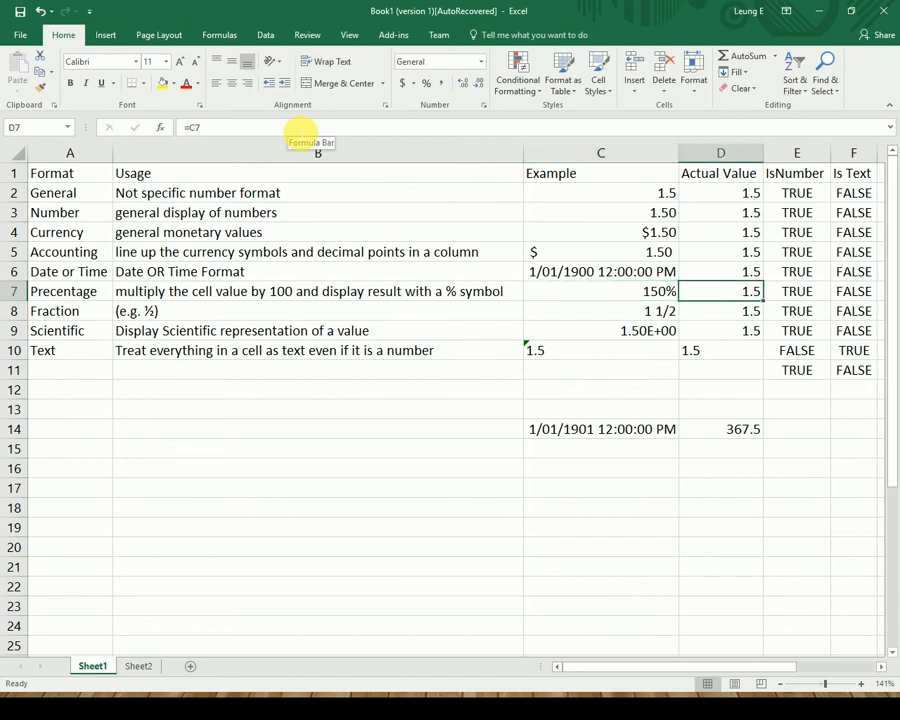
key(Left)
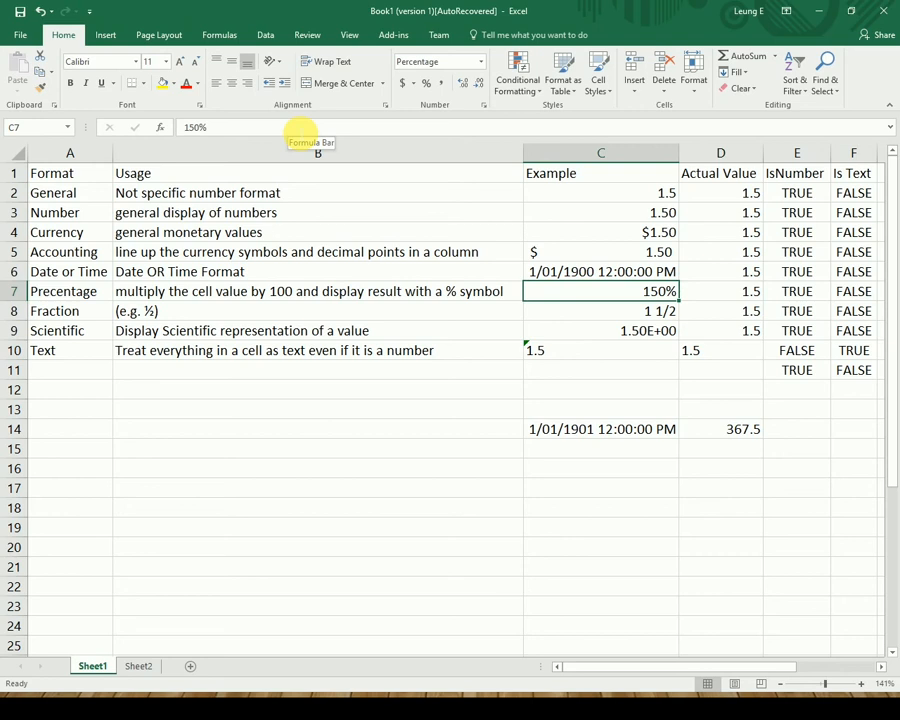
key(Down)
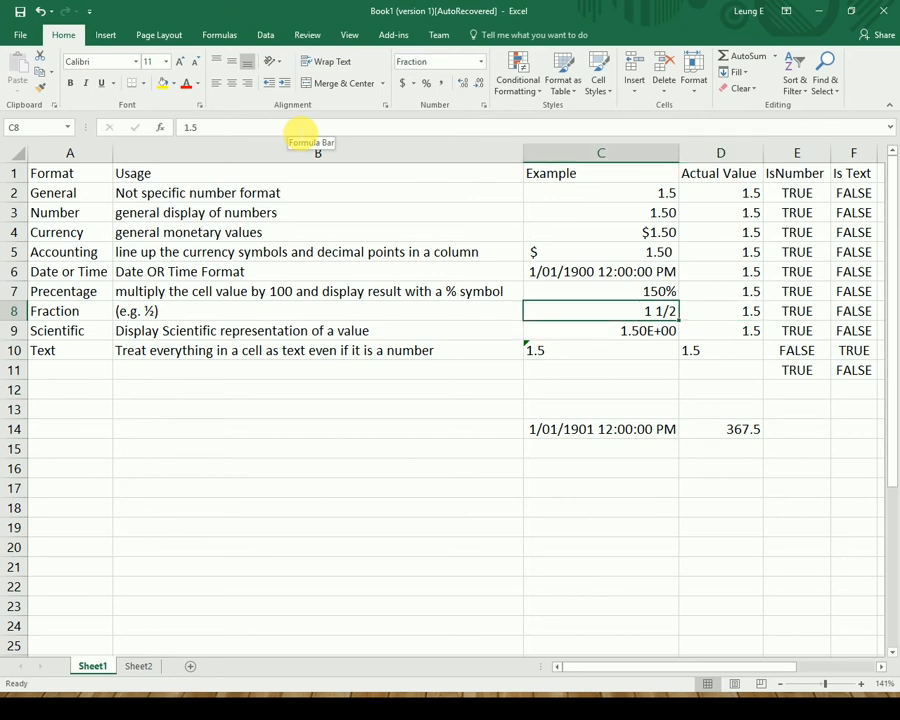
key(Down)
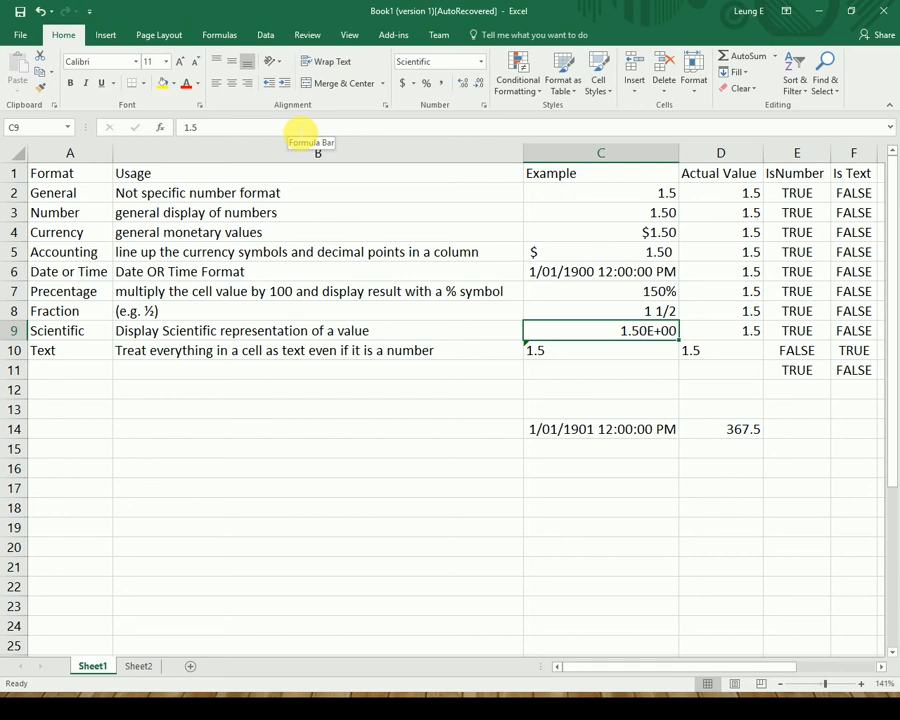
key(Down)
key(Right)
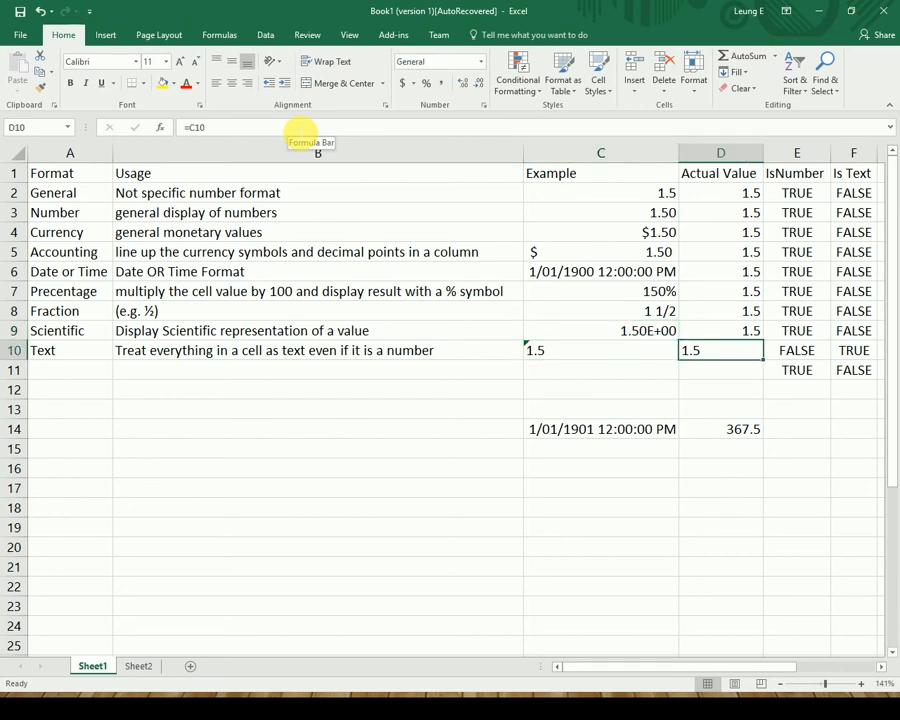
key(Left)
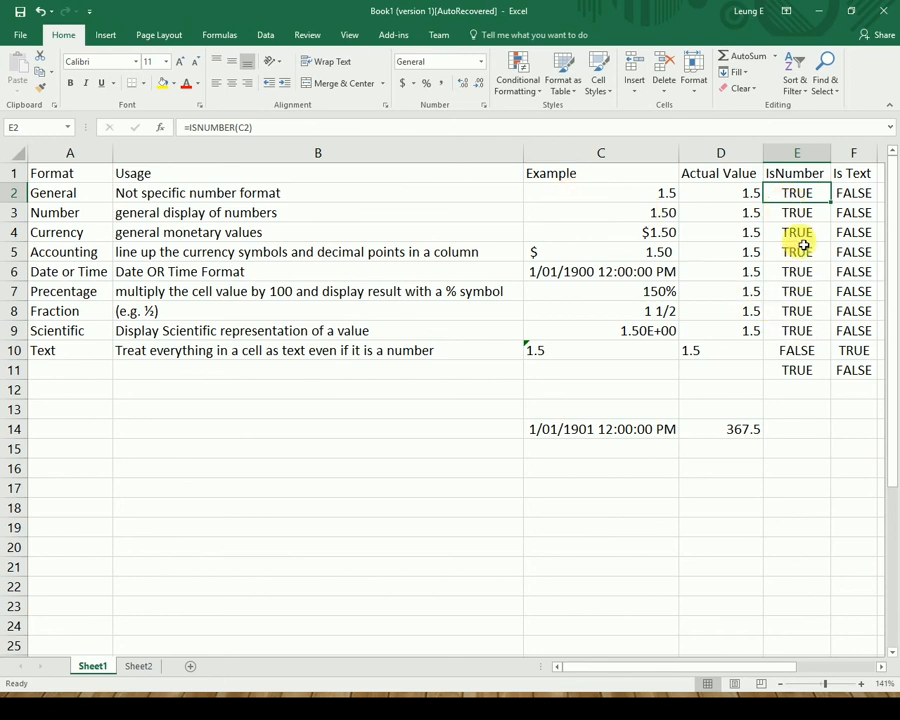
click(621, 197)
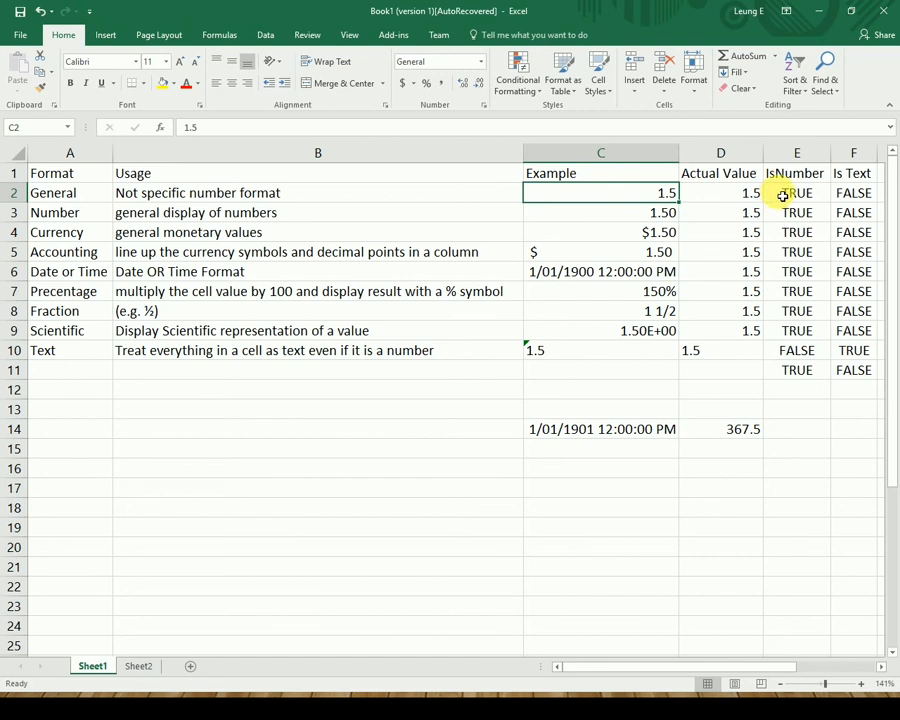
click(780, 195)
click(678, 128)
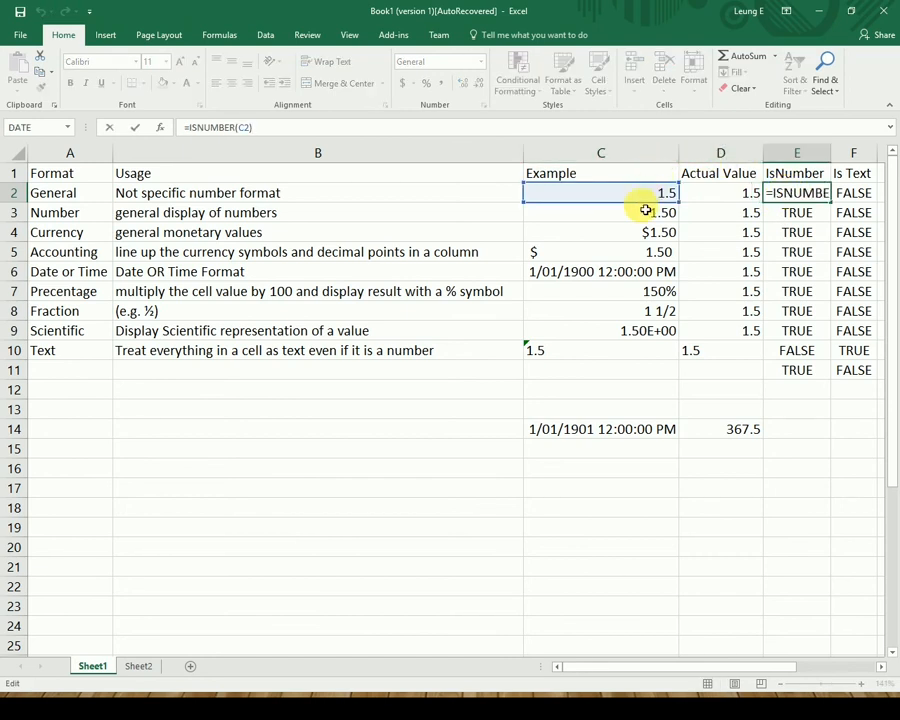
key(ctrl+Return)
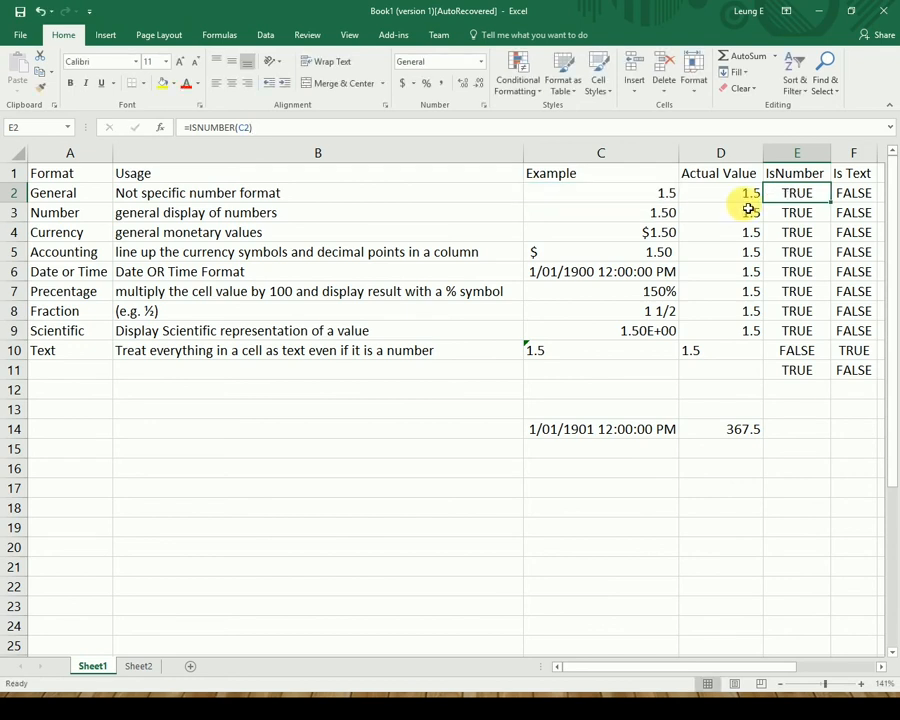
click(597, 213)
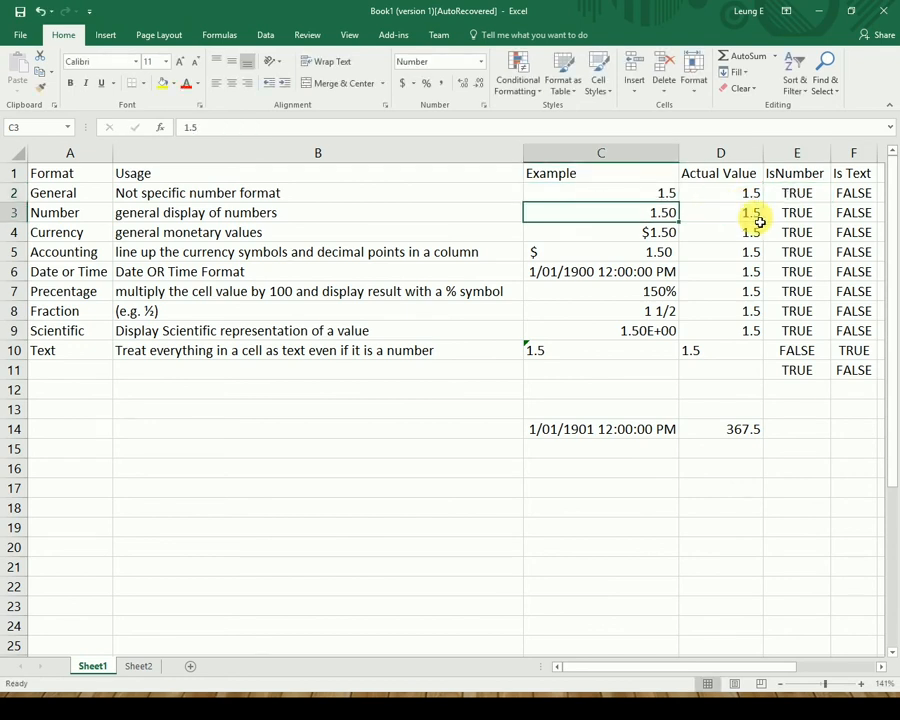
click(810, 222)
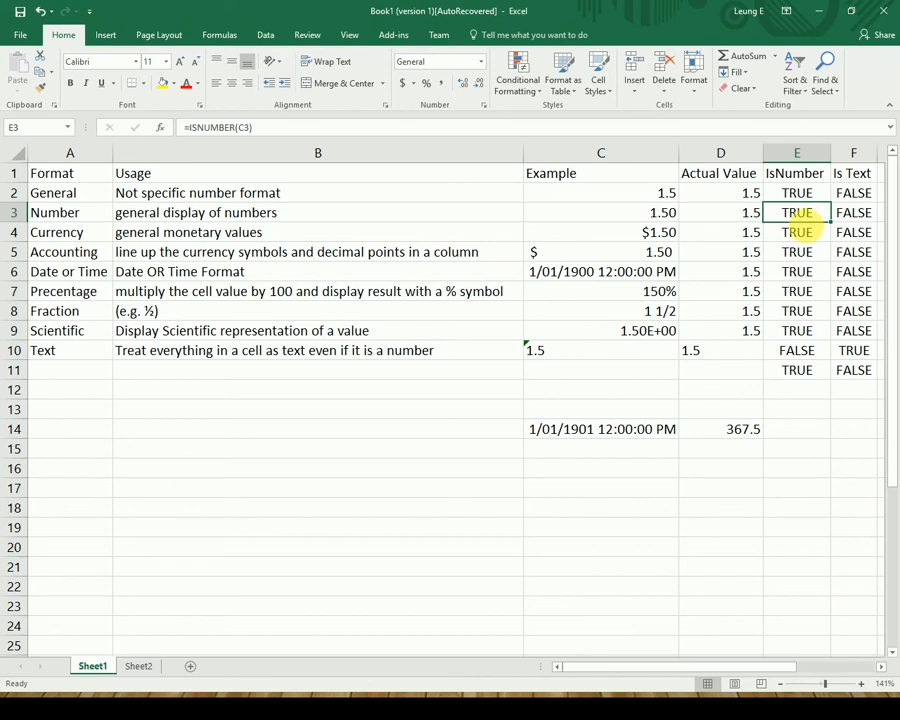
click(630, 236)
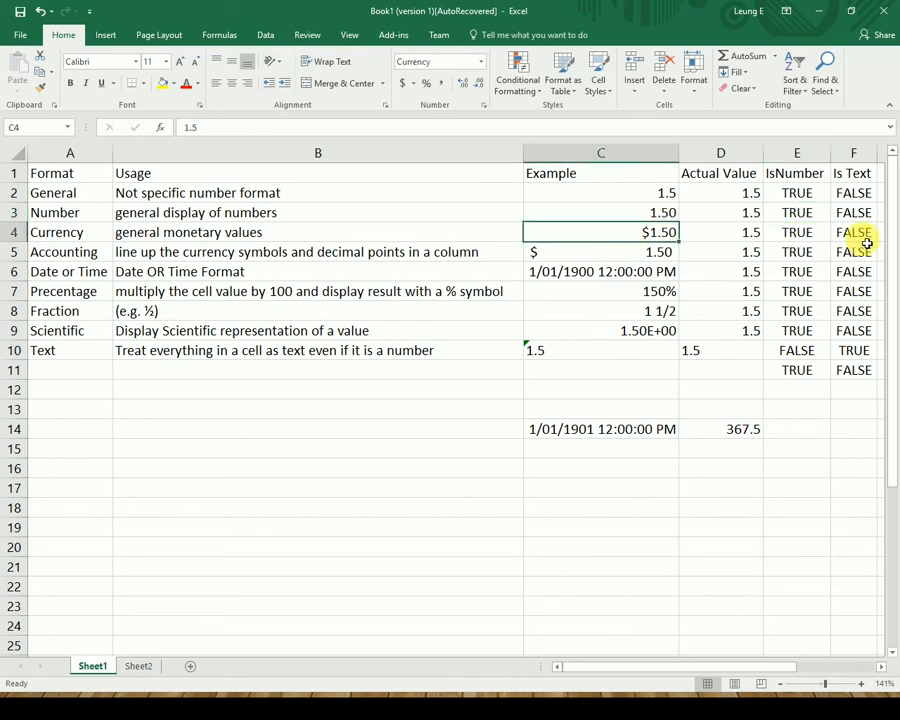
click(634, 256)
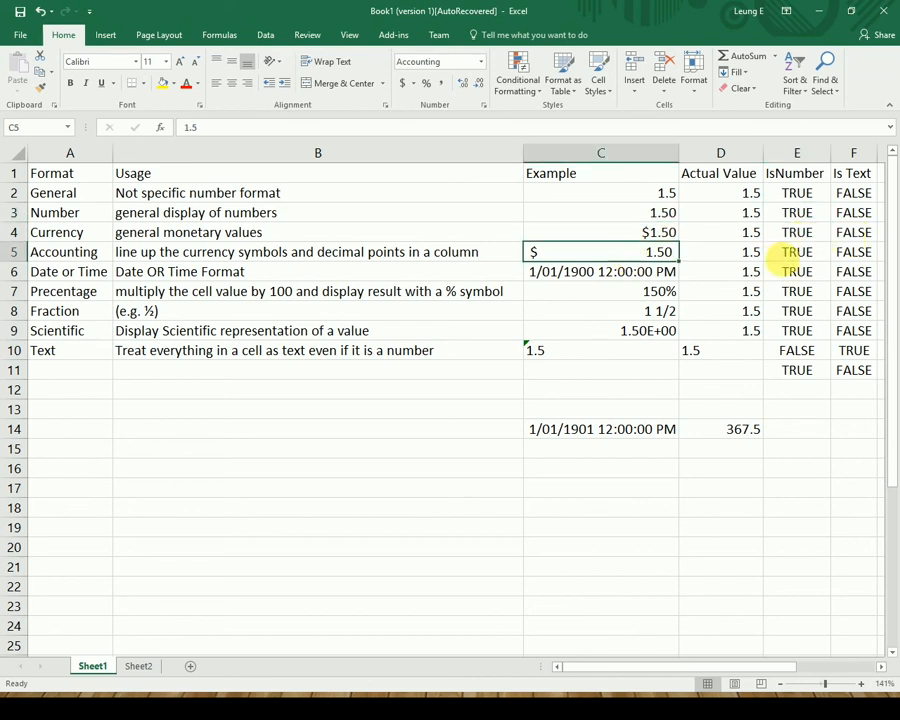
click(662, 272)
click(795, 272)
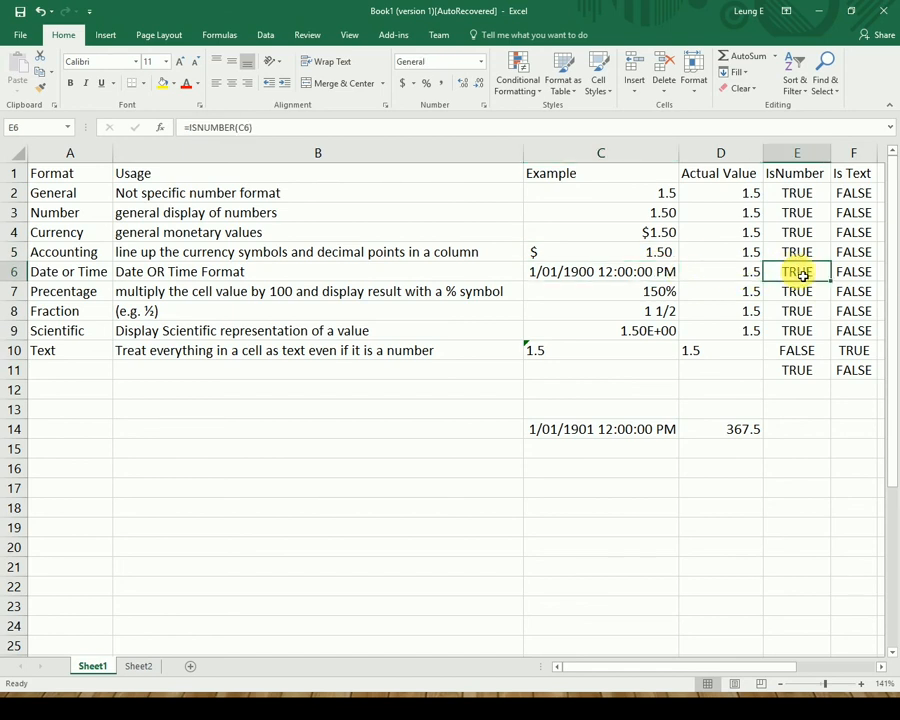
click(479, 128)
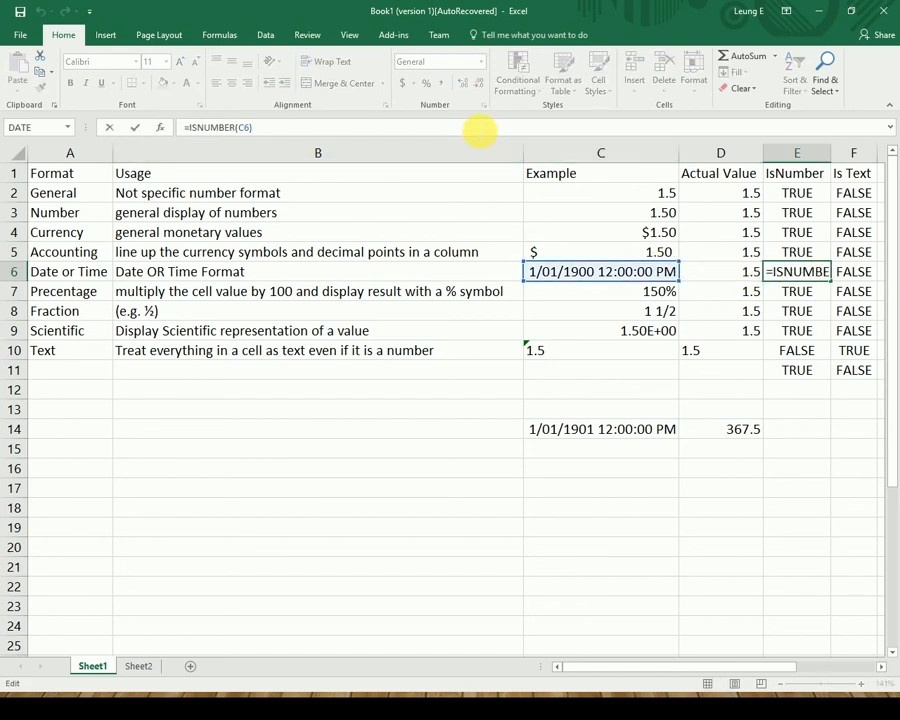
key(Escape)
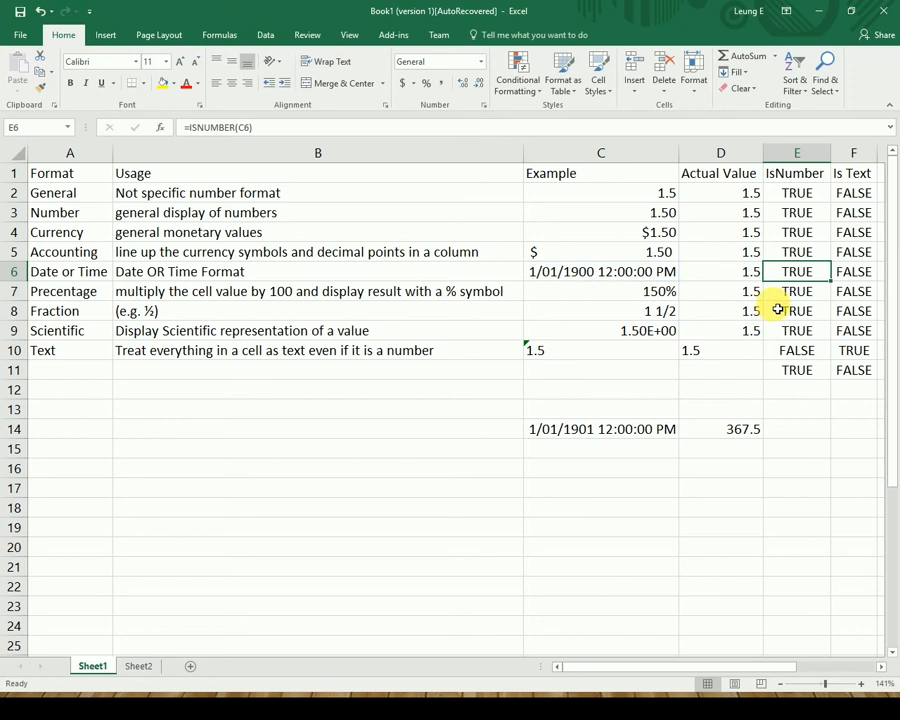
click(781, 294)
click(782, 313)
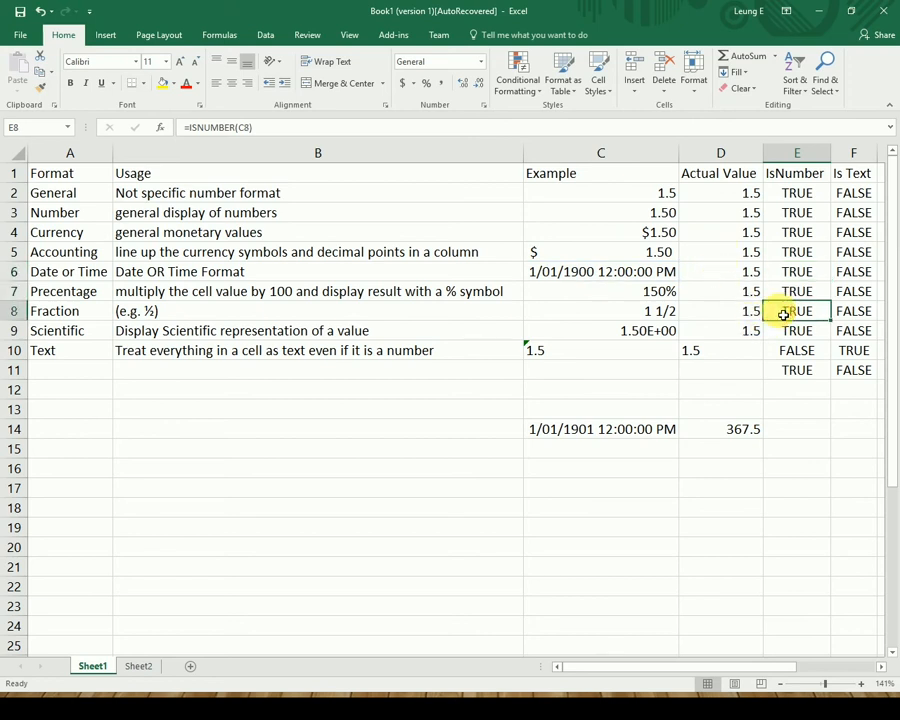
click(797, 332)
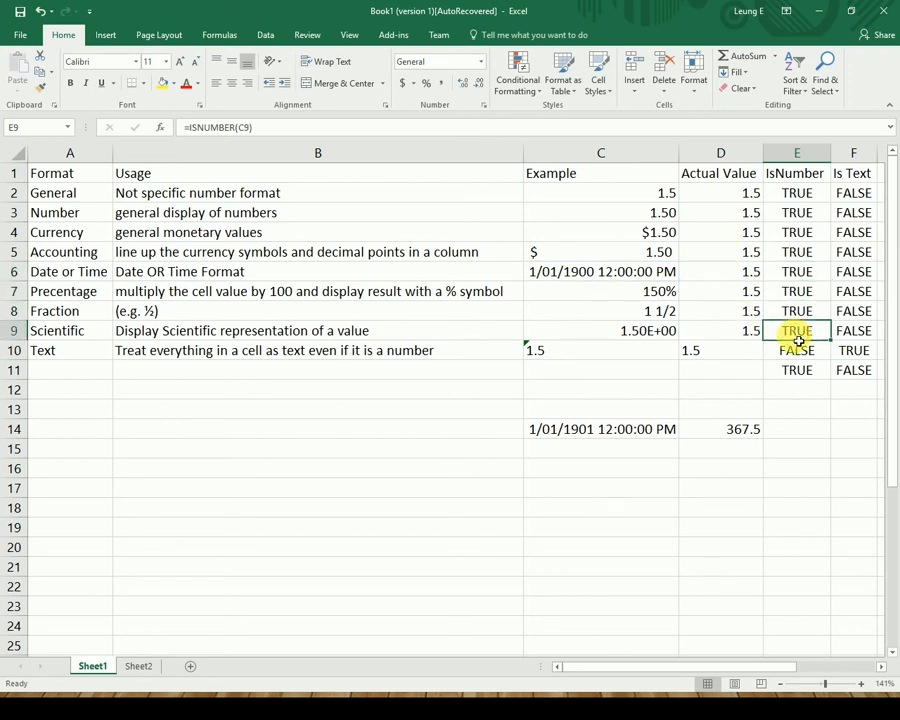
click(798, 350)
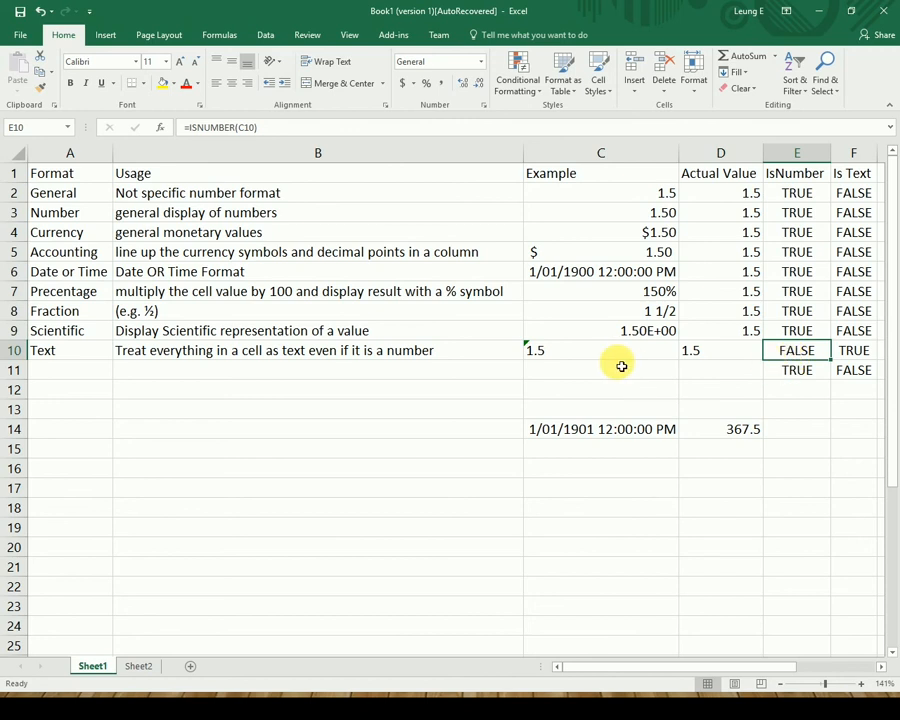
click(591, 357)
right_click(591, 357)
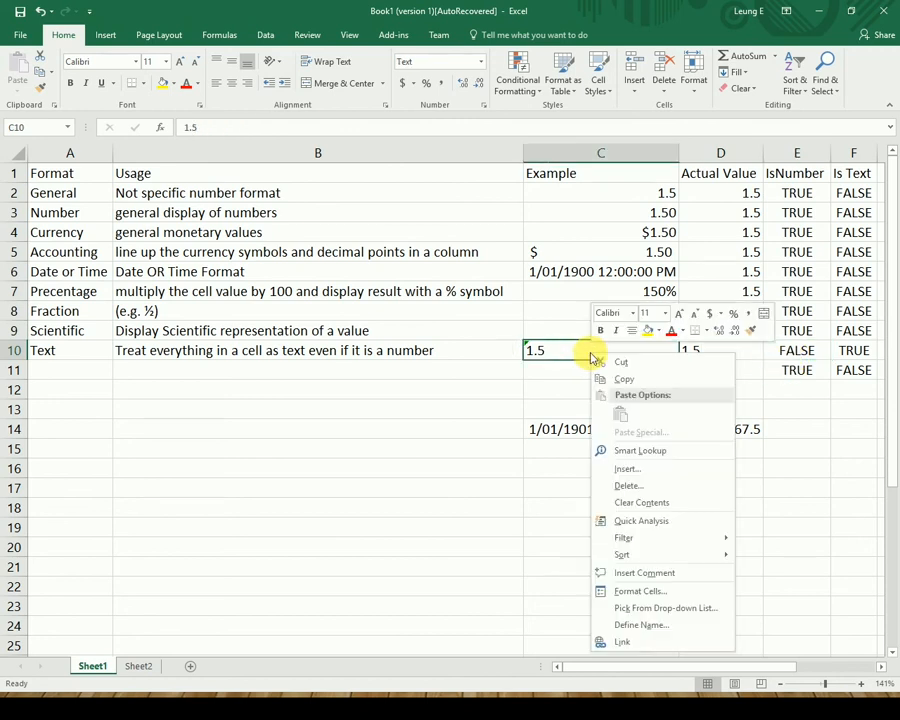
click(697, 592)
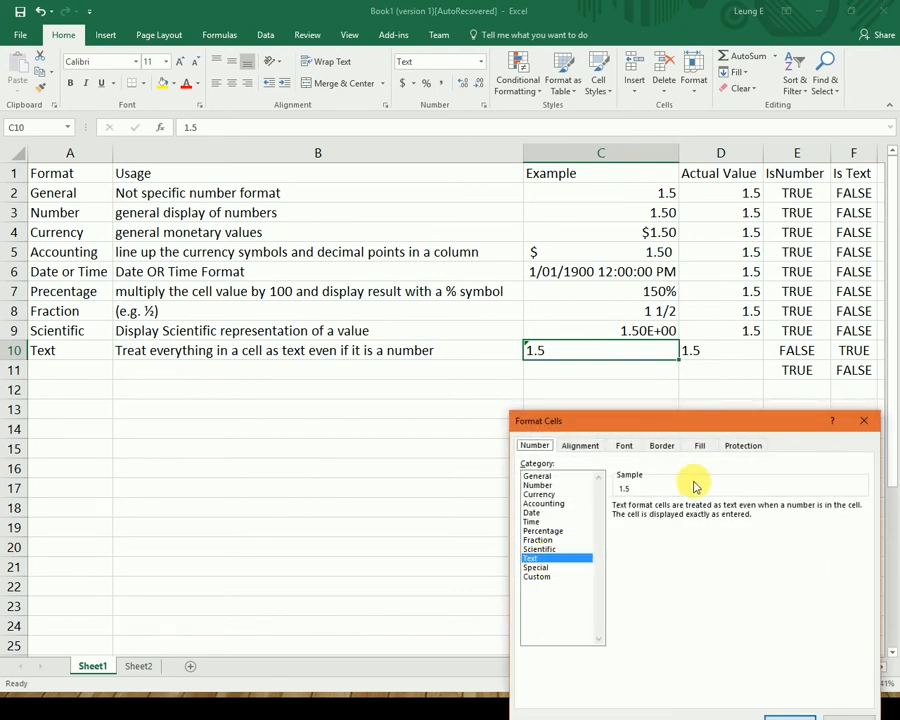
key(Escape)
click(797, 350)
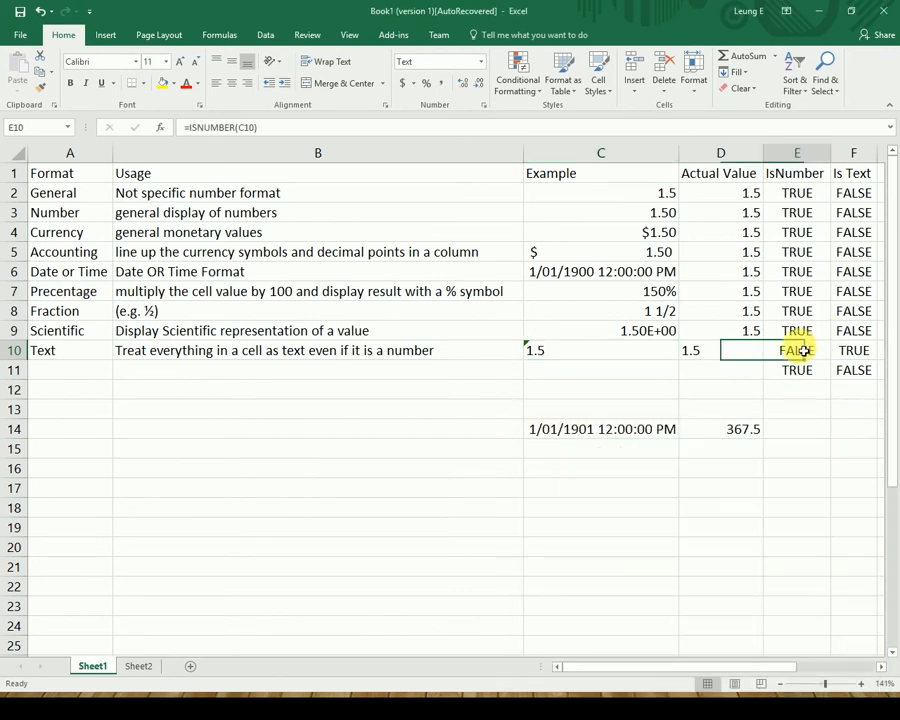
key(F2)
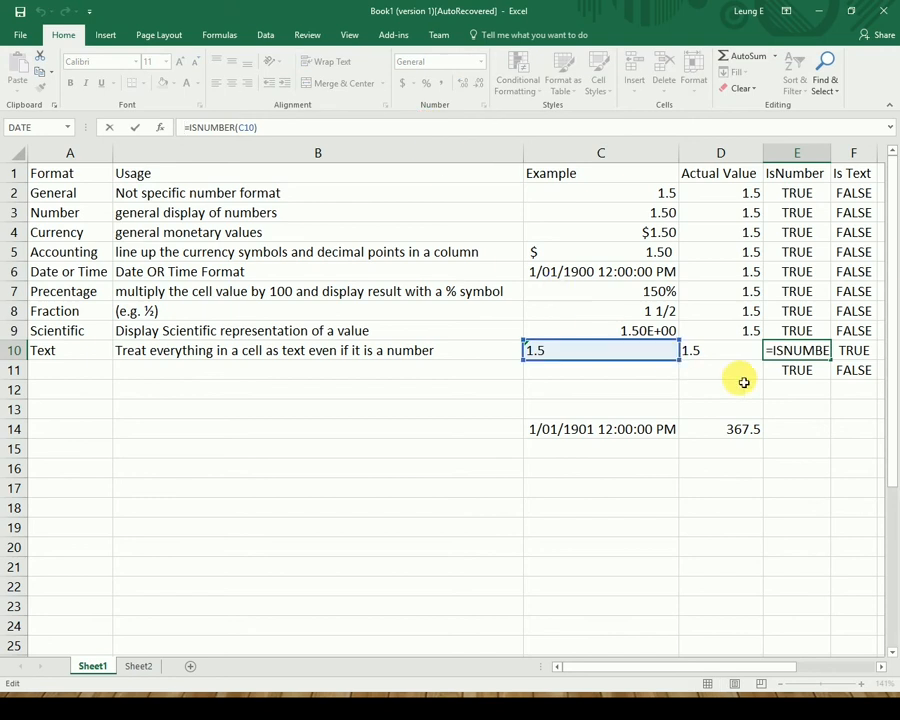
key(ctrl+Return)
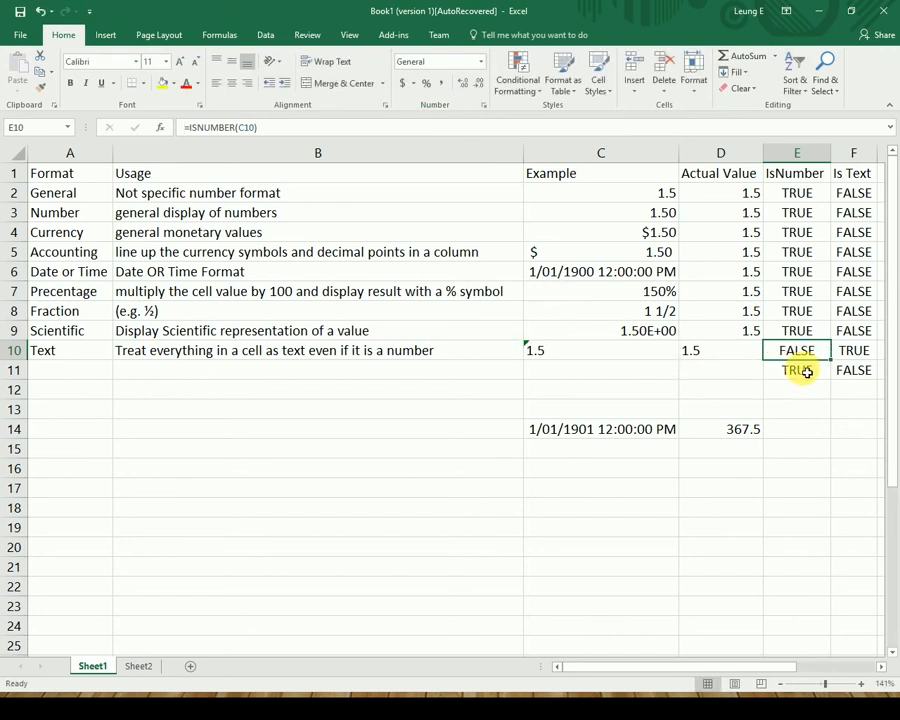
click(860, 192)
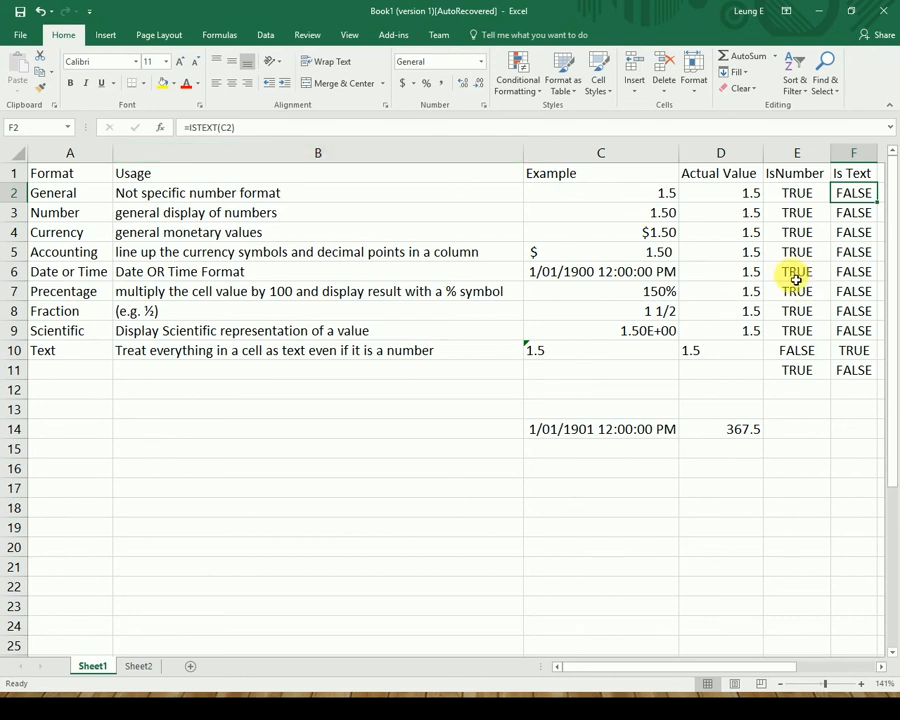
Compare the ISNUMBER and ISTEXT formulas, then recalculate F10's Is Text check, which stays TRUE.
click(794, 192)
click(849, 197)
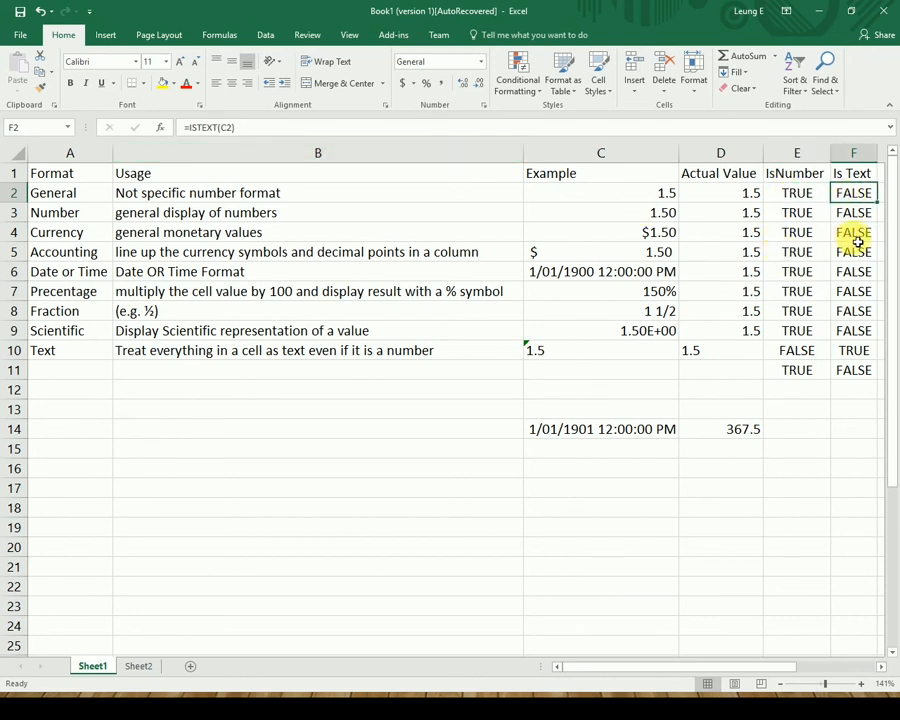
click(856, 348)
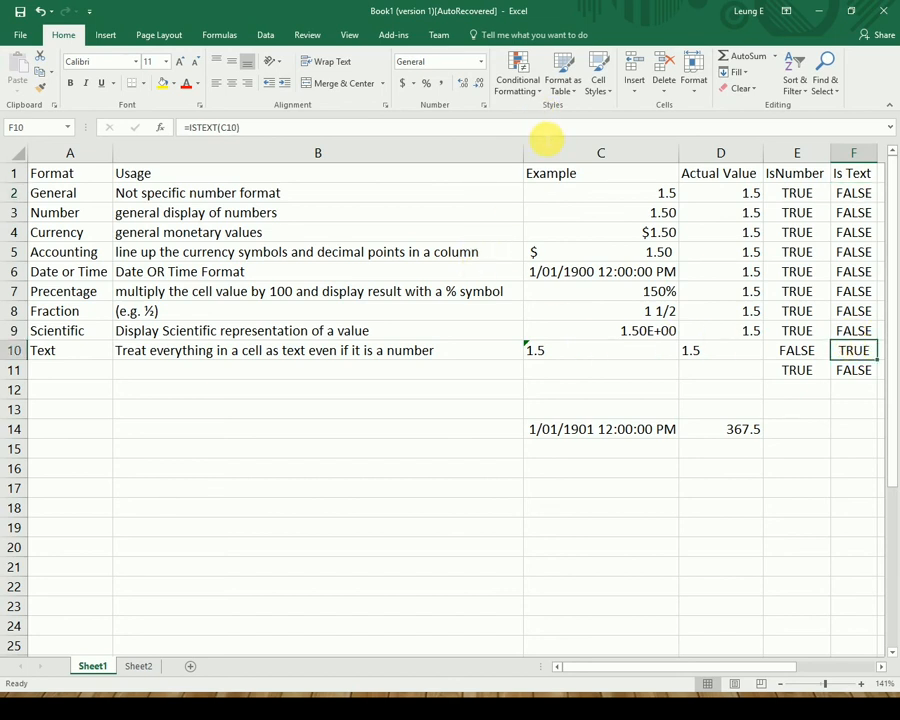
key(F2)
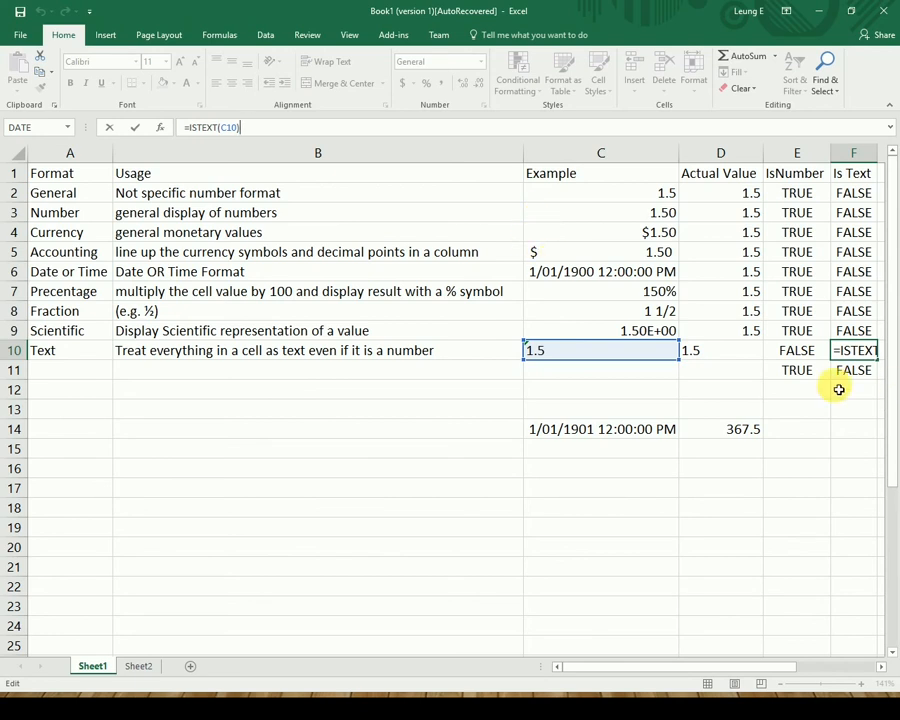
key(Return)
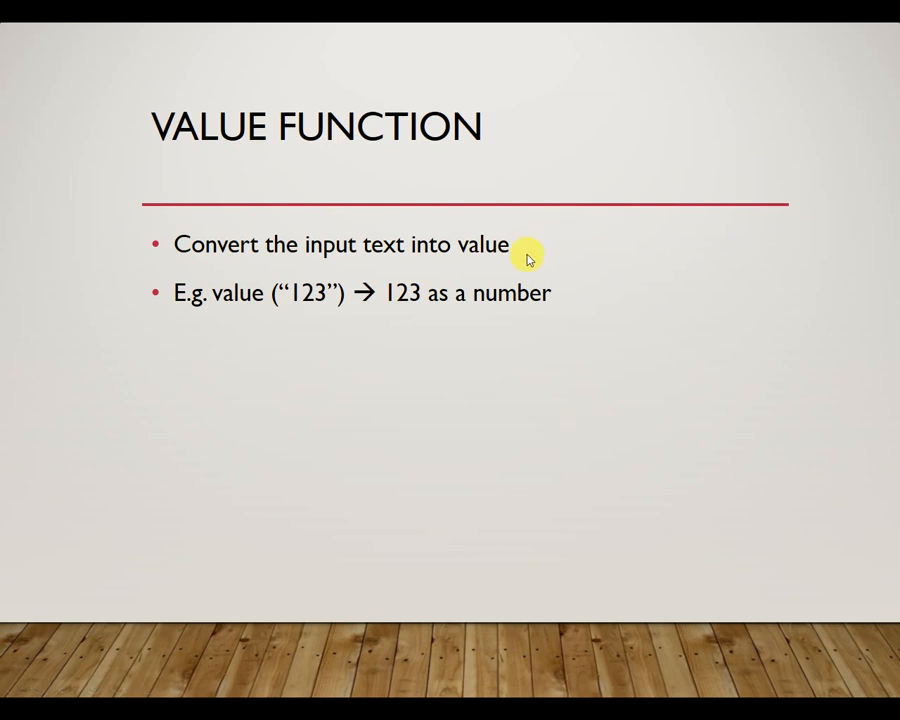
Advance past the VALUE FUNCTION slide and select empty cell C16 in Excel.
click(540, 336)
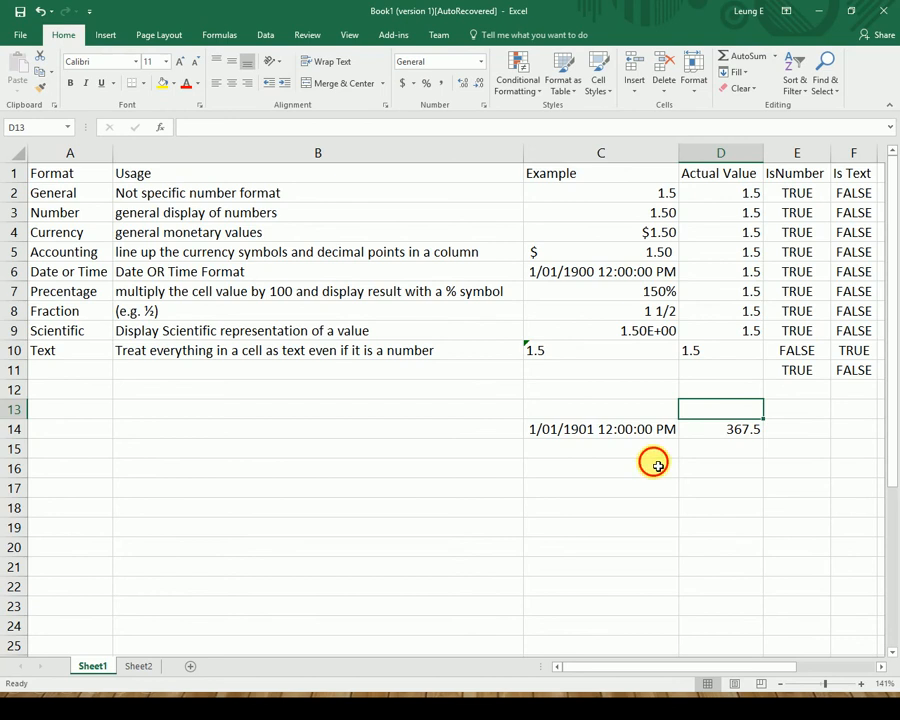
click(656, 465)
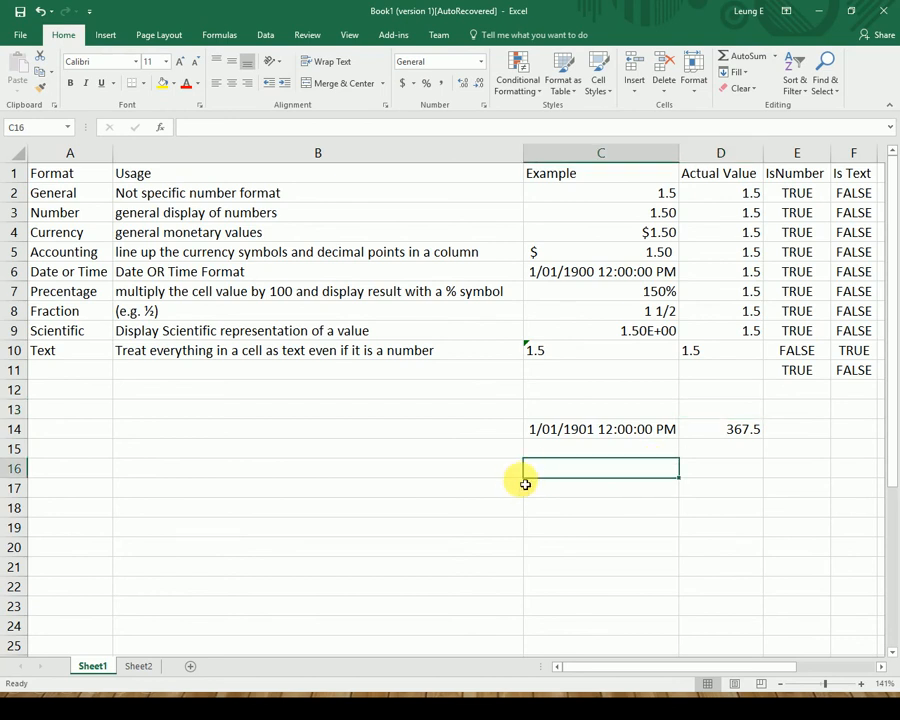
Enter =VALUE(C10) in C16 to convert the text 1.5 into a number.
text(=Value)
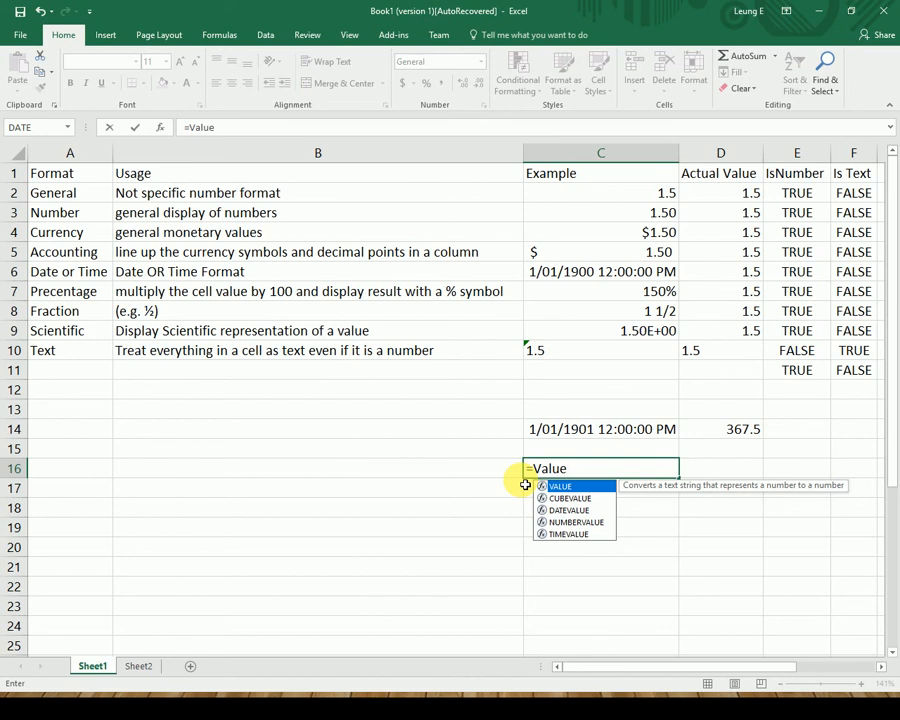
text(()
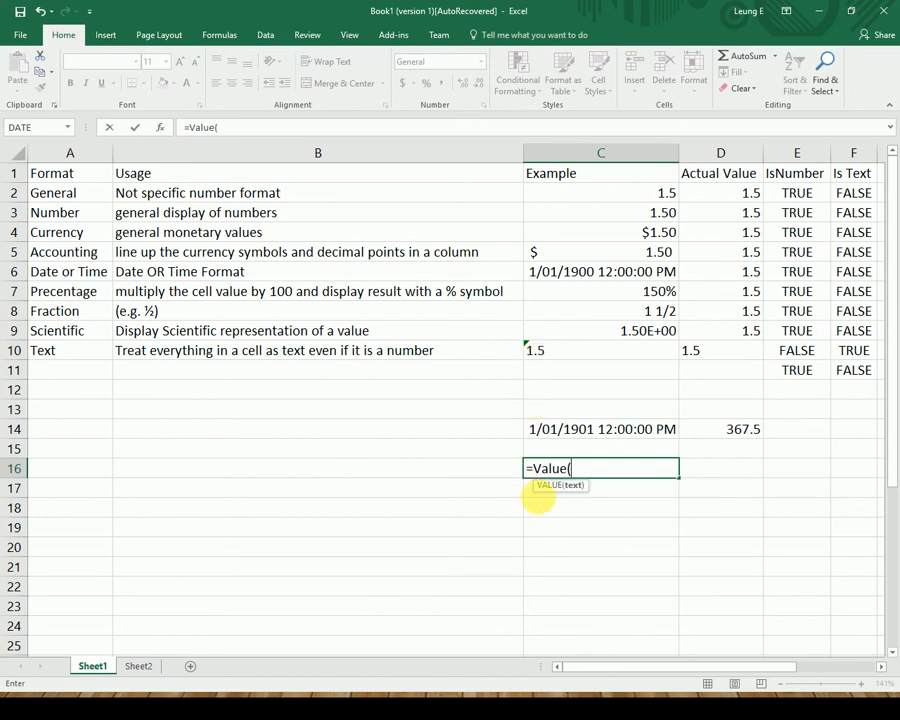
click(603, 348)
key(Return)
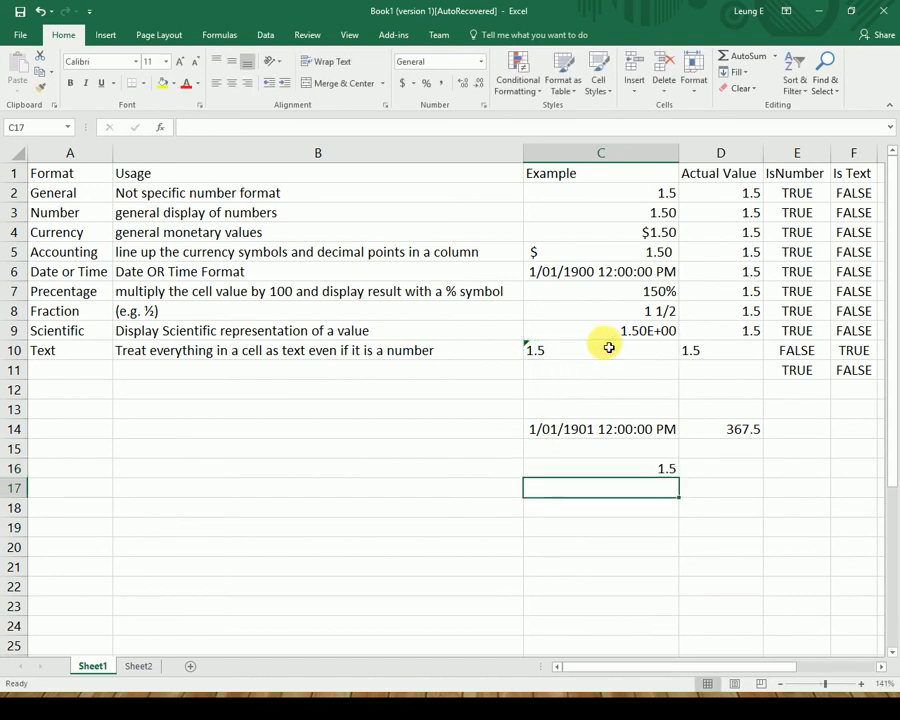
key(Up)
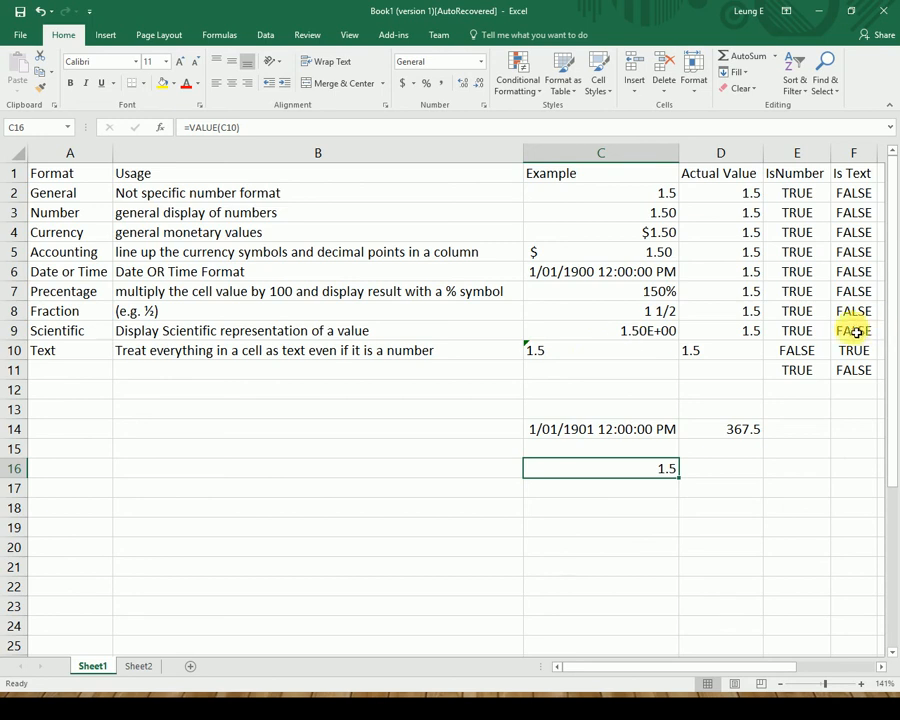
Review the ISNUMBER formulas in column E alongside the VALUE formula in C16.
click(813, 335)
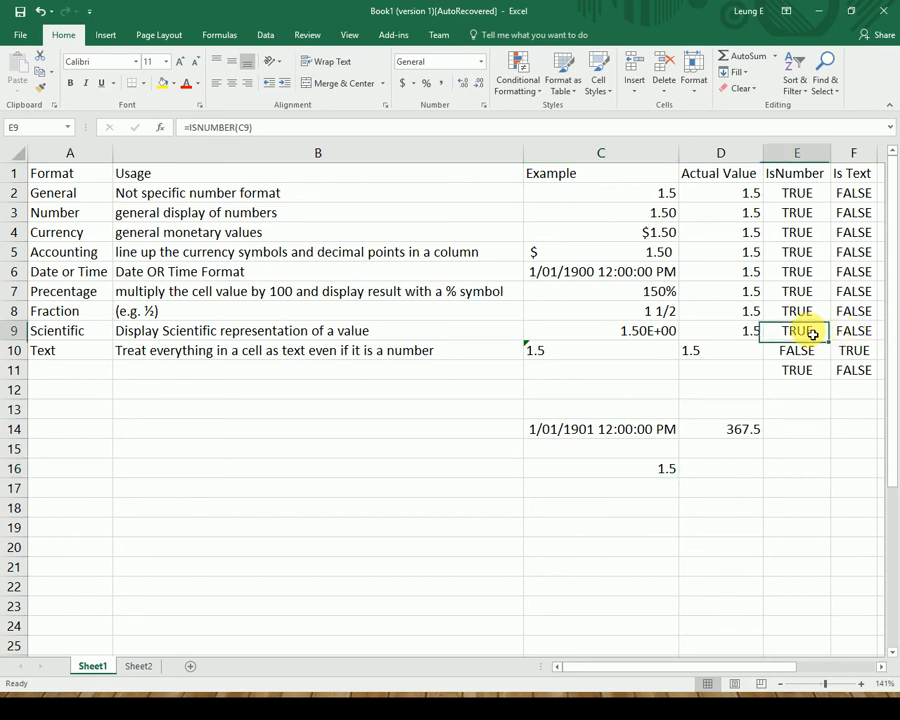
click(808, 449)
click(805, 487)
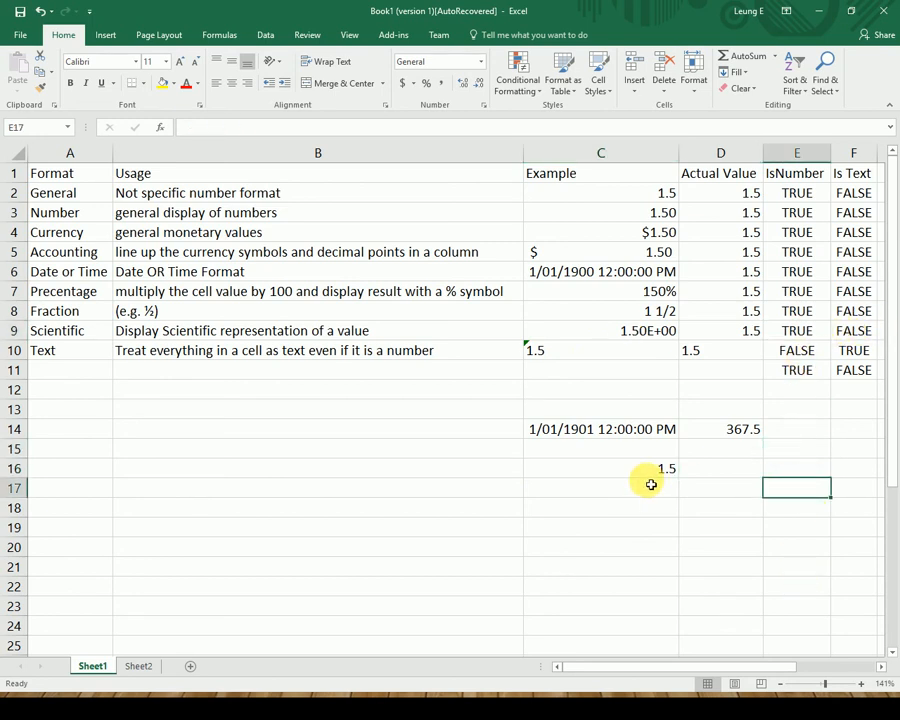
click(650, 472)
click(816, 471)
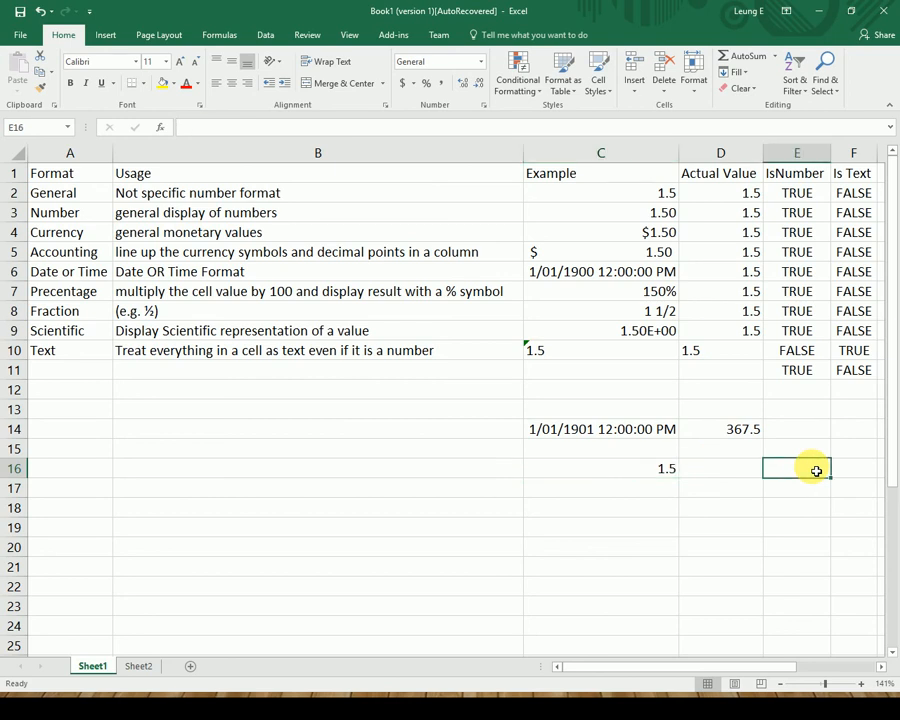
Enter =ISNUMBER(C16) in E16 and confirm it returns TRUE.
text(=isnumber()
key(Left)
key(Left)
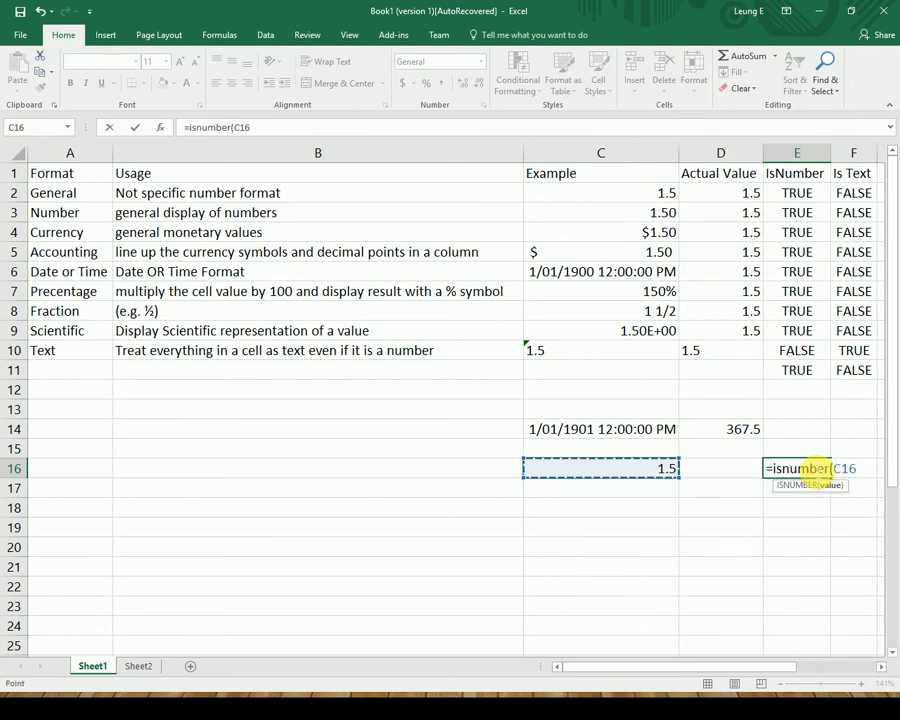
key(Return)
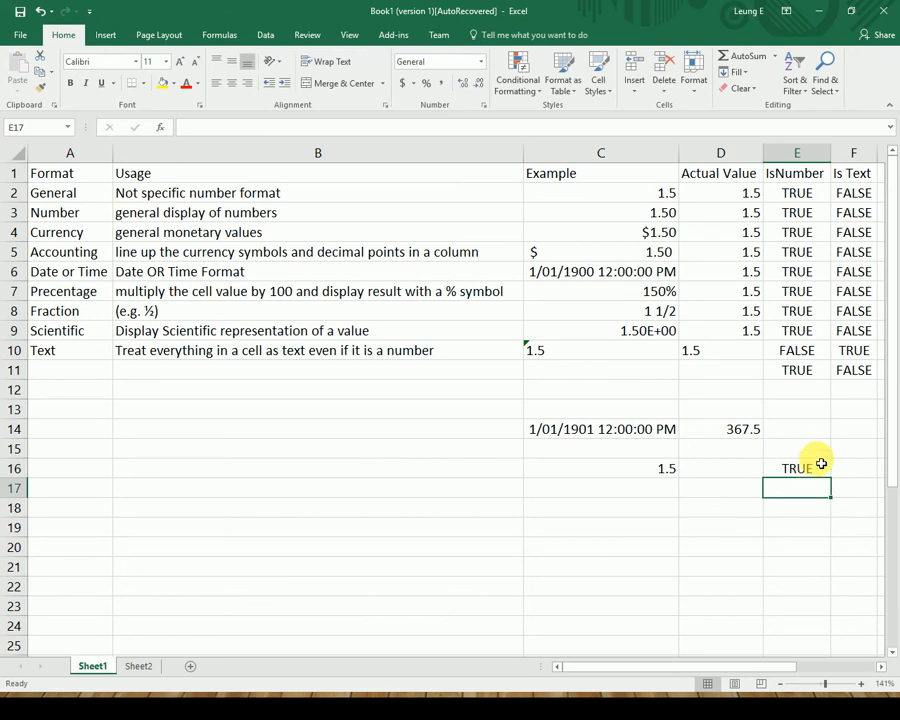
click(627, 470)
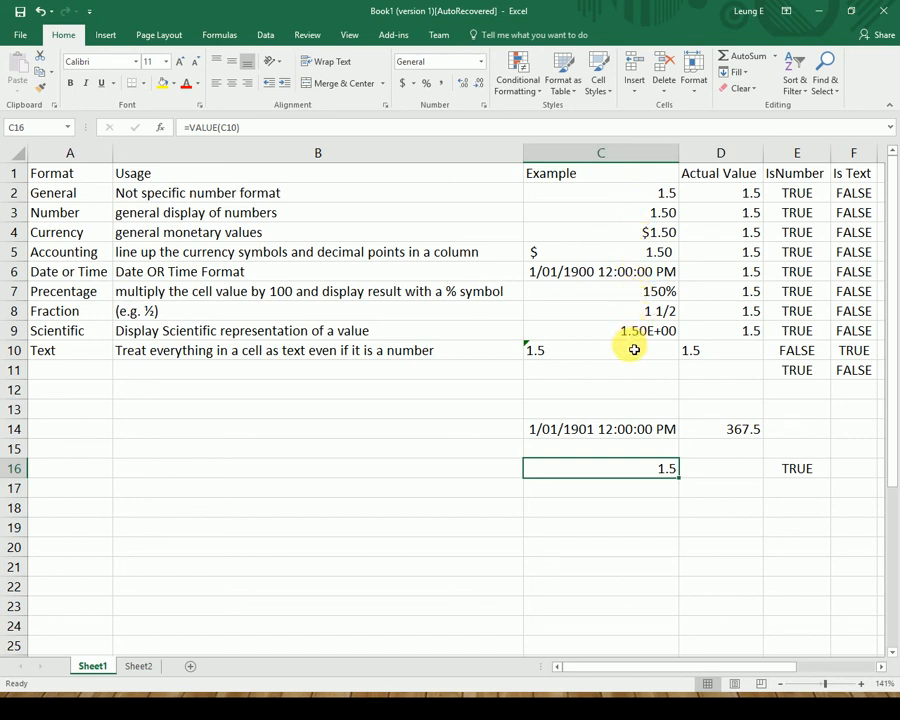
click(791, 467)
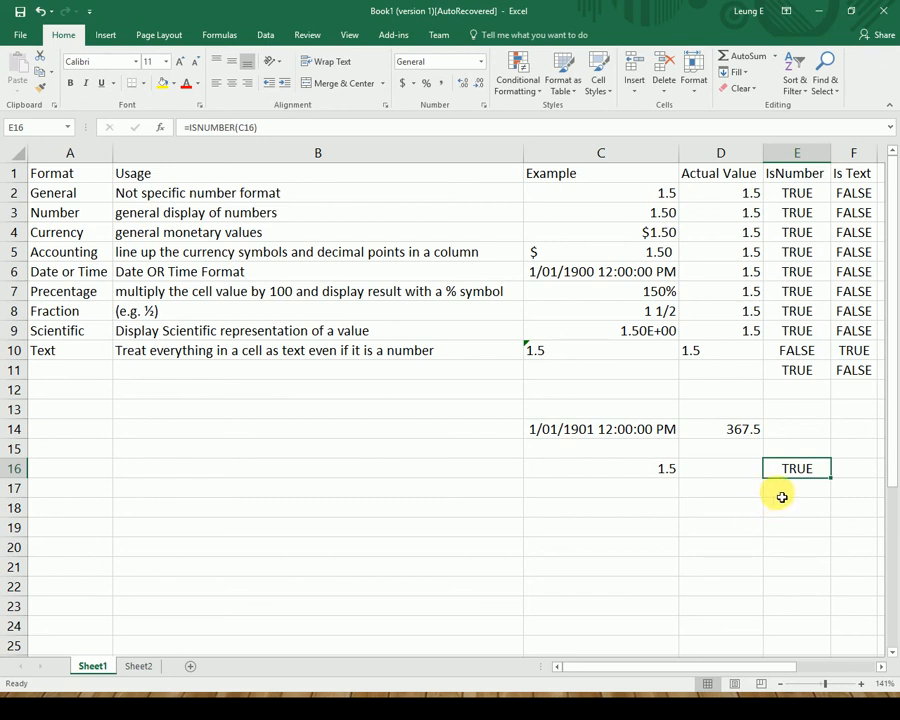
click(555, 527)
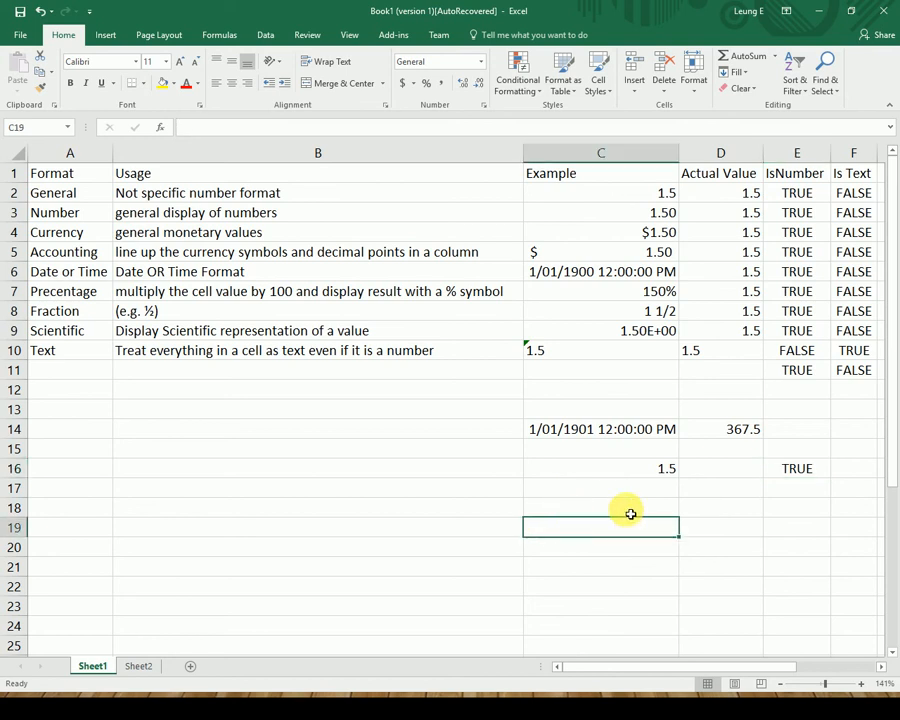
click(733, 503)
Enter =TEXT(D4,"###") in D18, which displays the 1.5 as 2.
text(=)
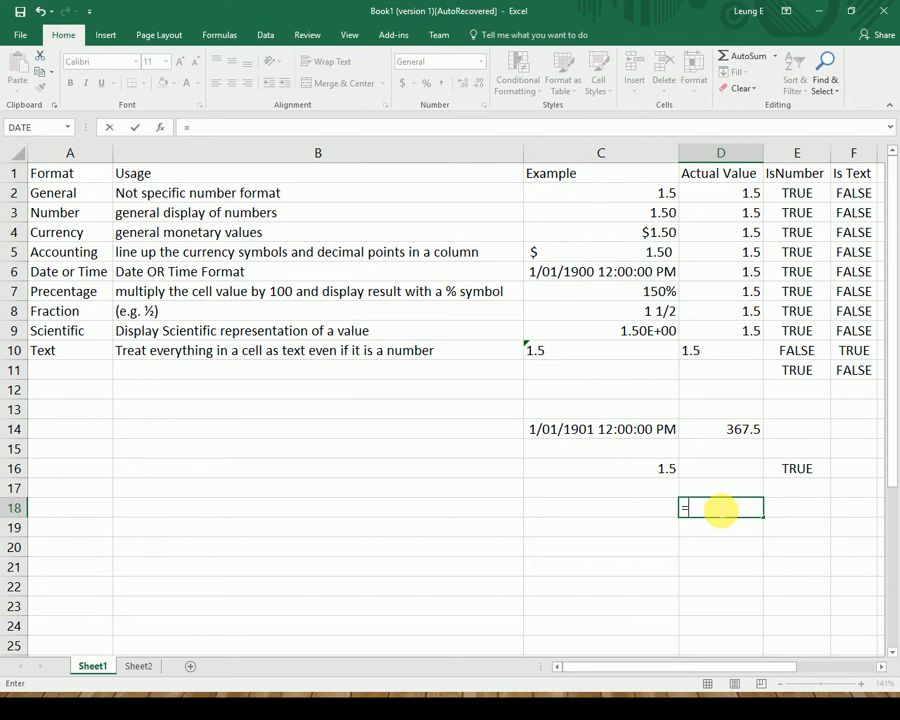
text(text()
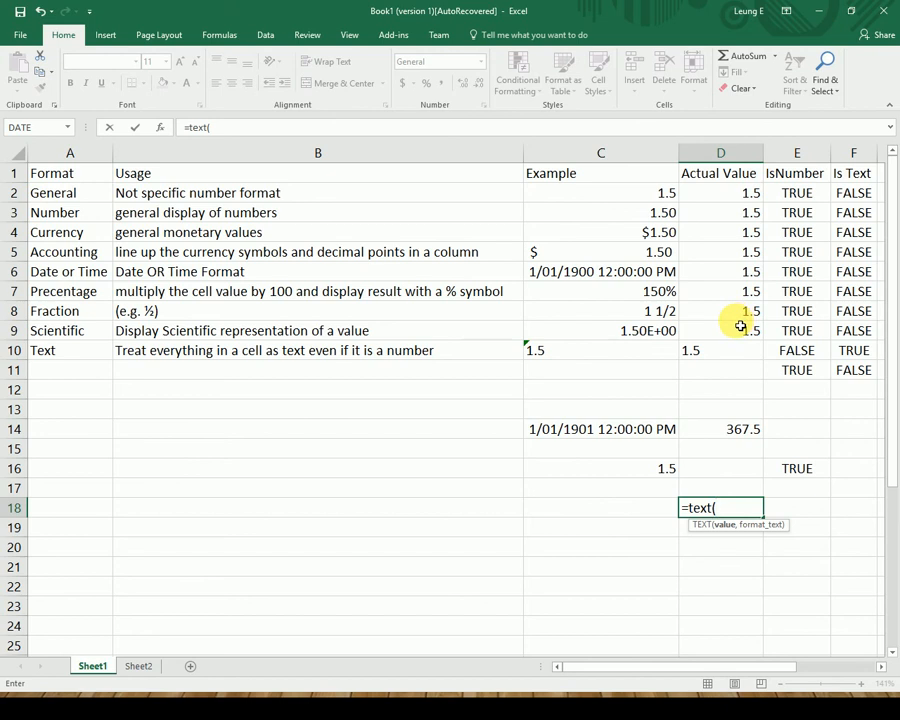
click(739, 233)
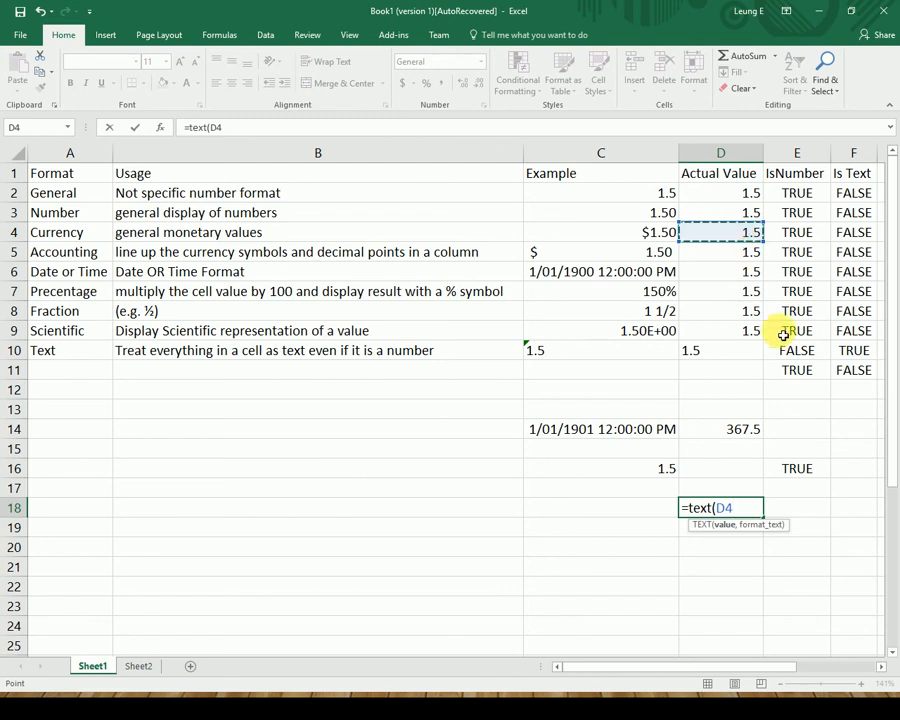
text(,")
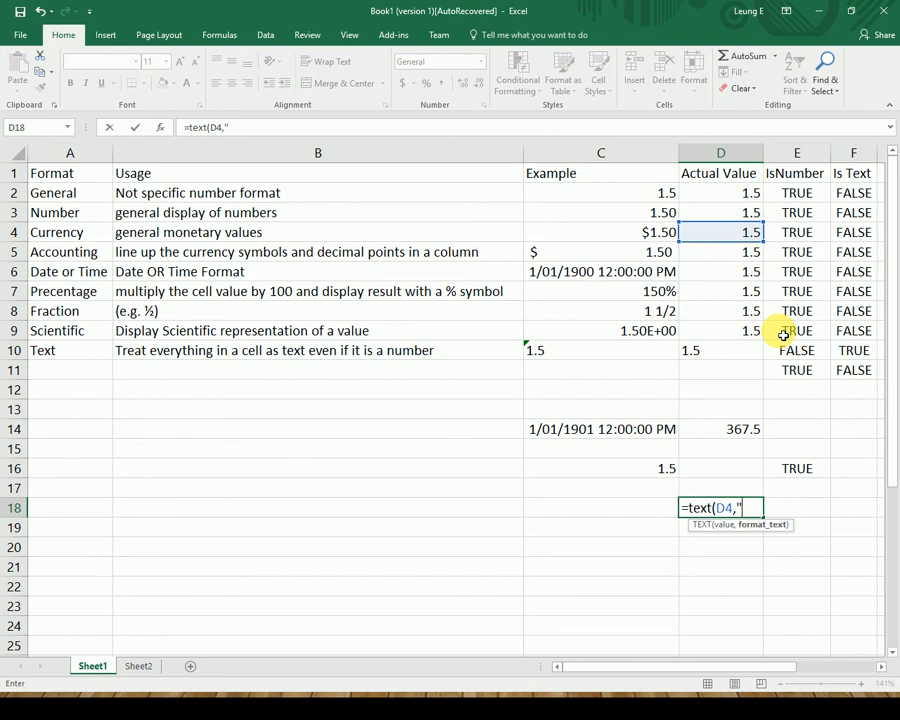
text(###)
text("))
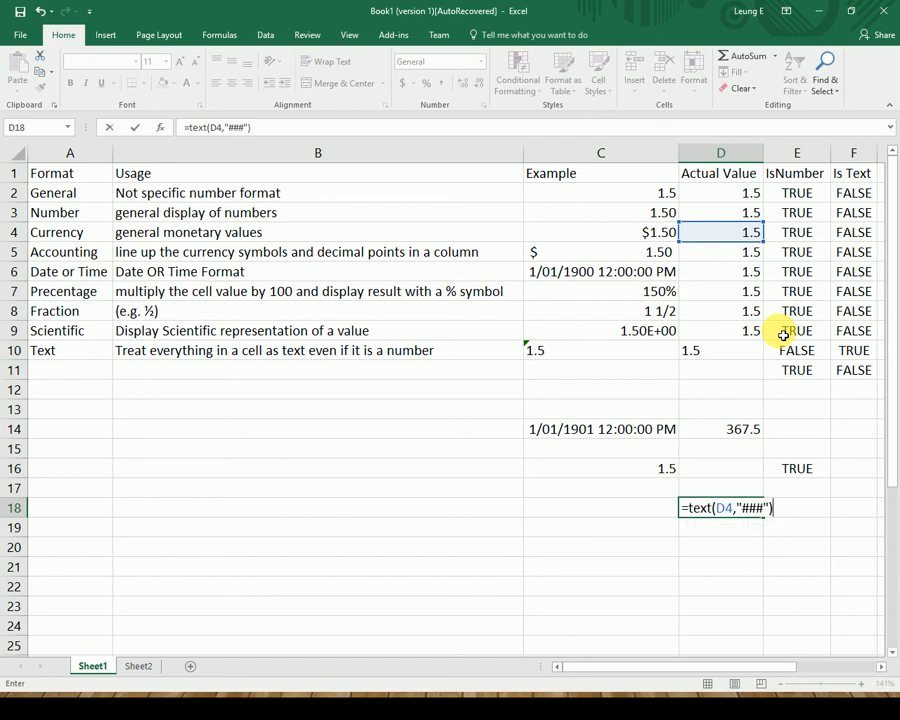
key(ctrl+Return)
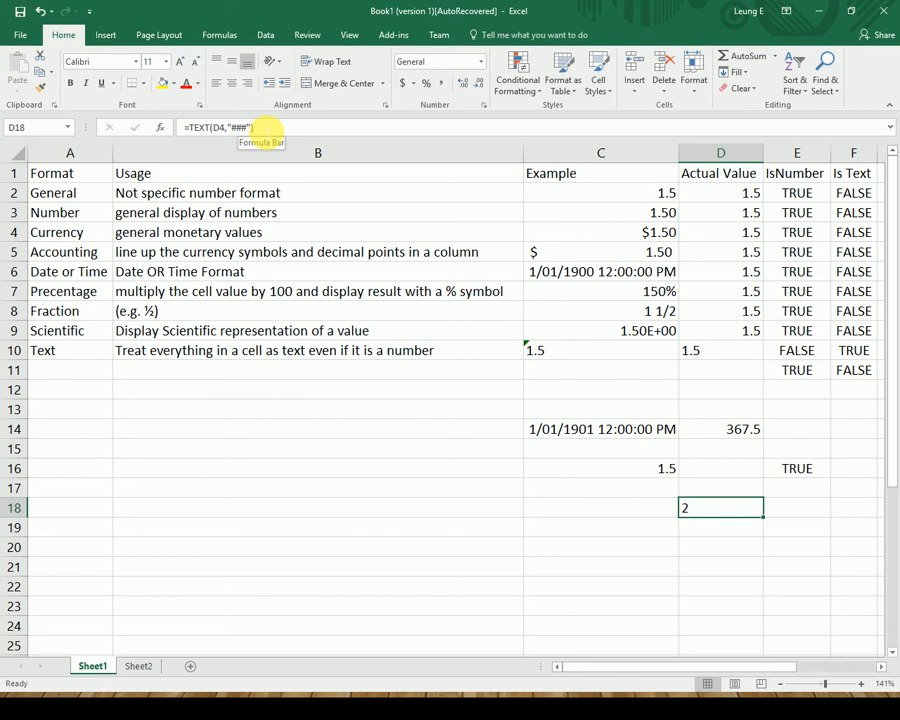
click(256, 128)
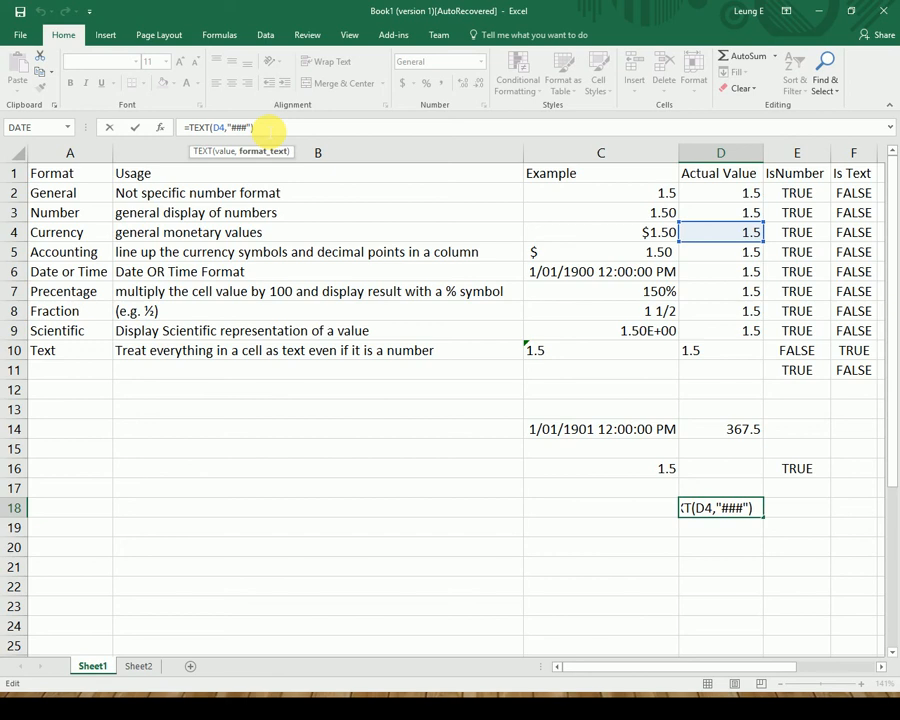
Change D18's format to "###.##" so it displays 1.5.
text(.)
text(##)
key(Return)
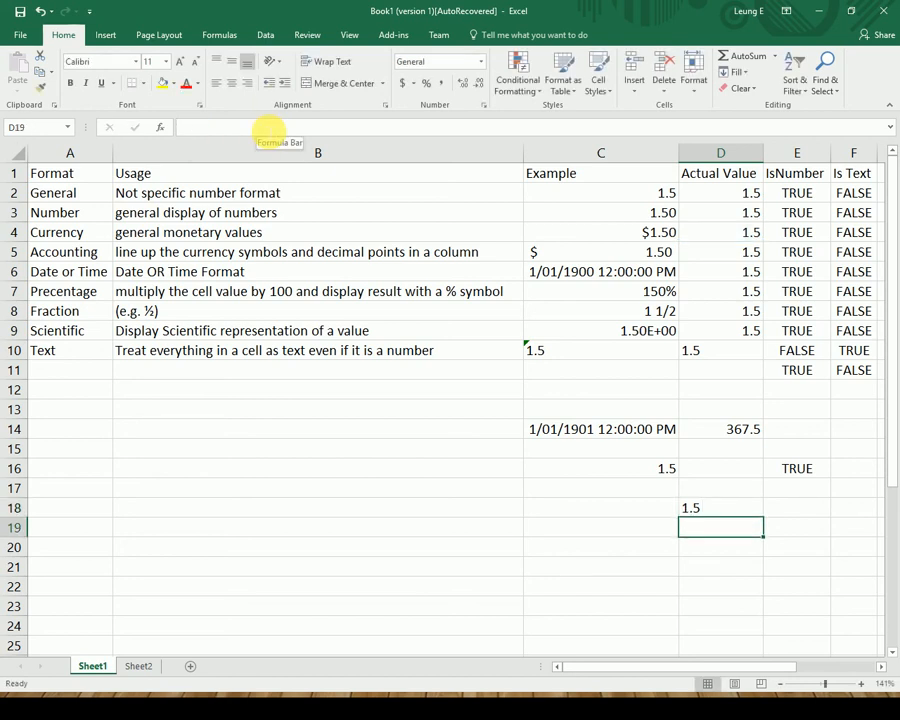
key(Up)
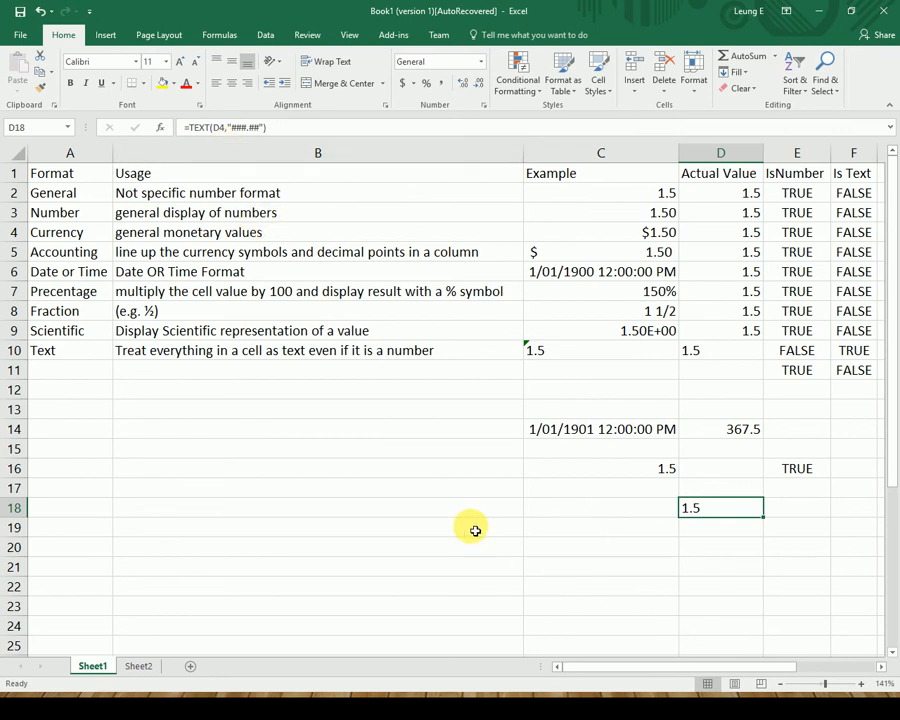
click(716, 547)
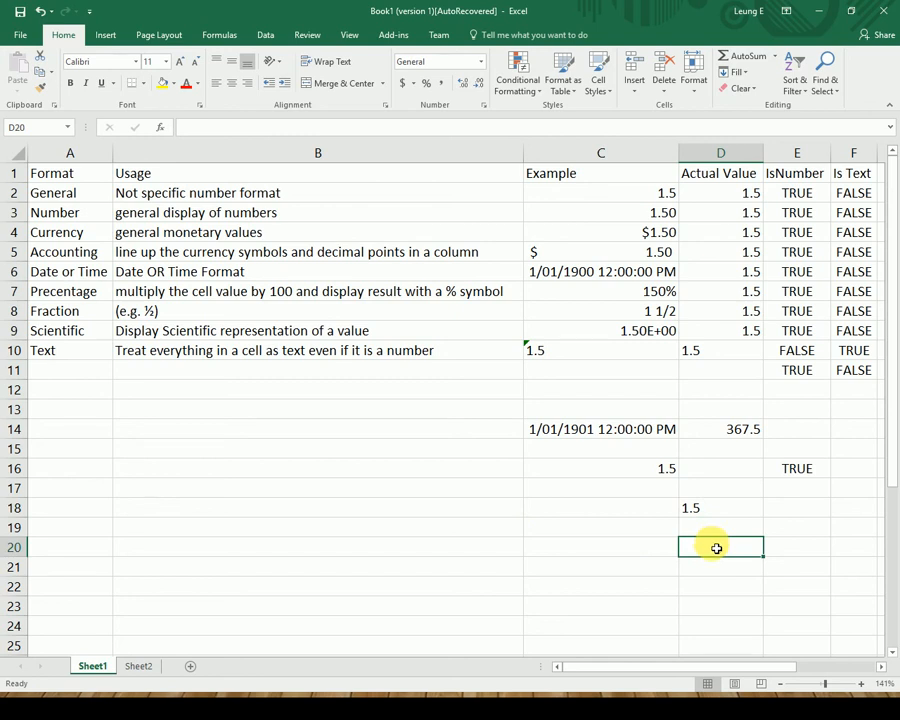
Enter the sample number 987654.321 in D20.
text(999999)
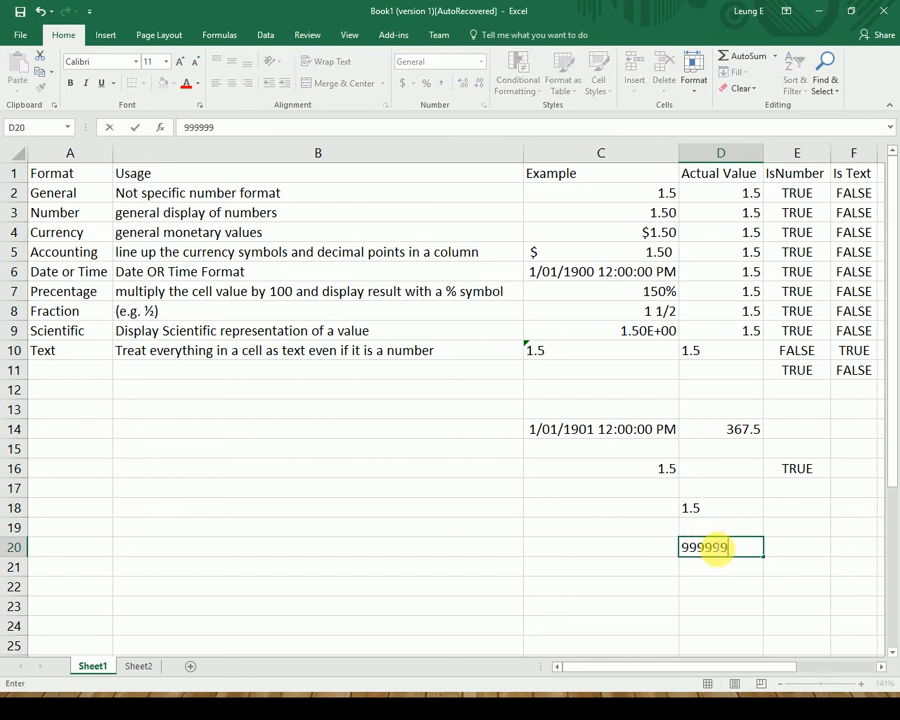
key(Escape)
text(987654.321)
key(Return)
key(Return)
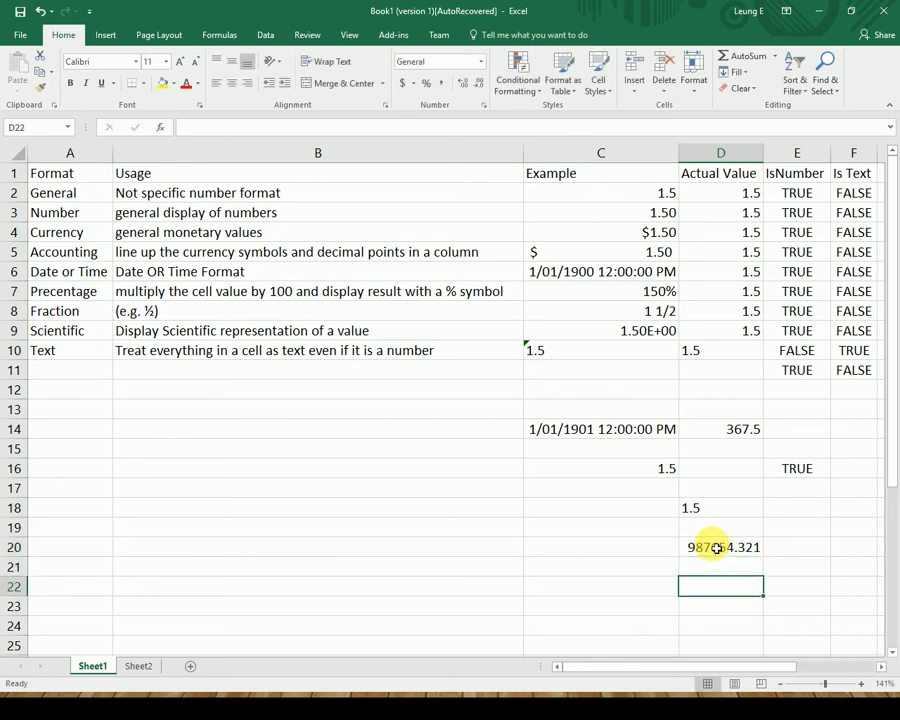
Enter =TEXT(D20,"######.##") in D22, showing 987654.32.
text(=tex)
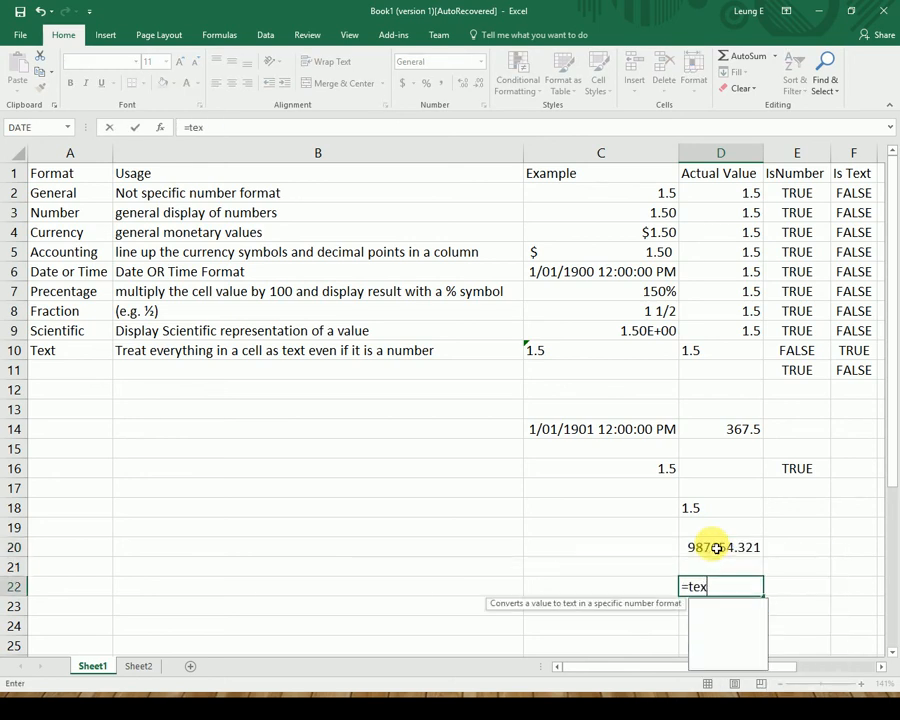
text(t()
click(717, 547)
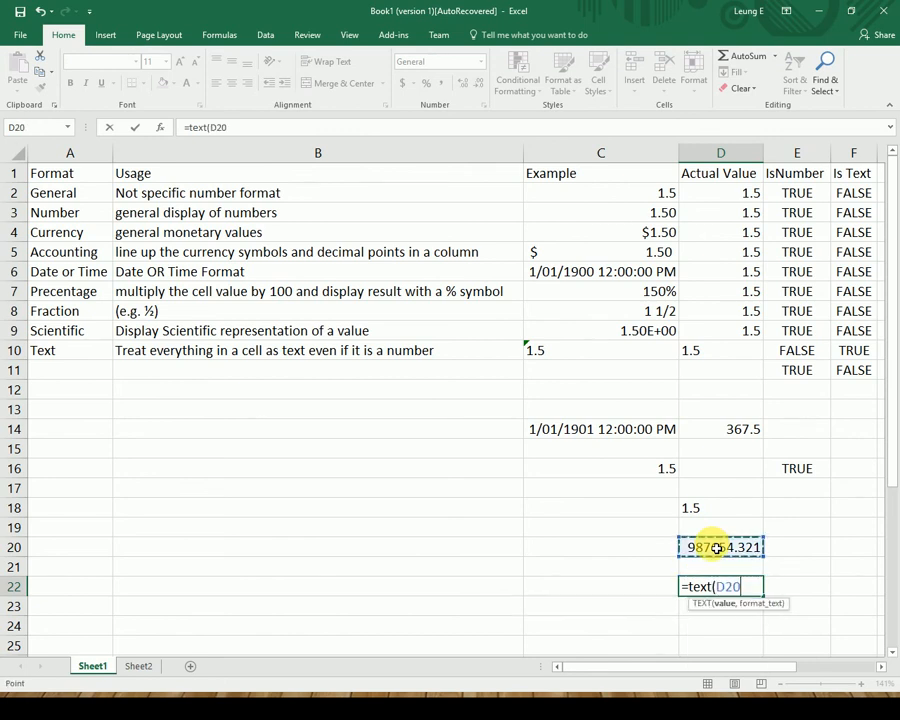
text(,)
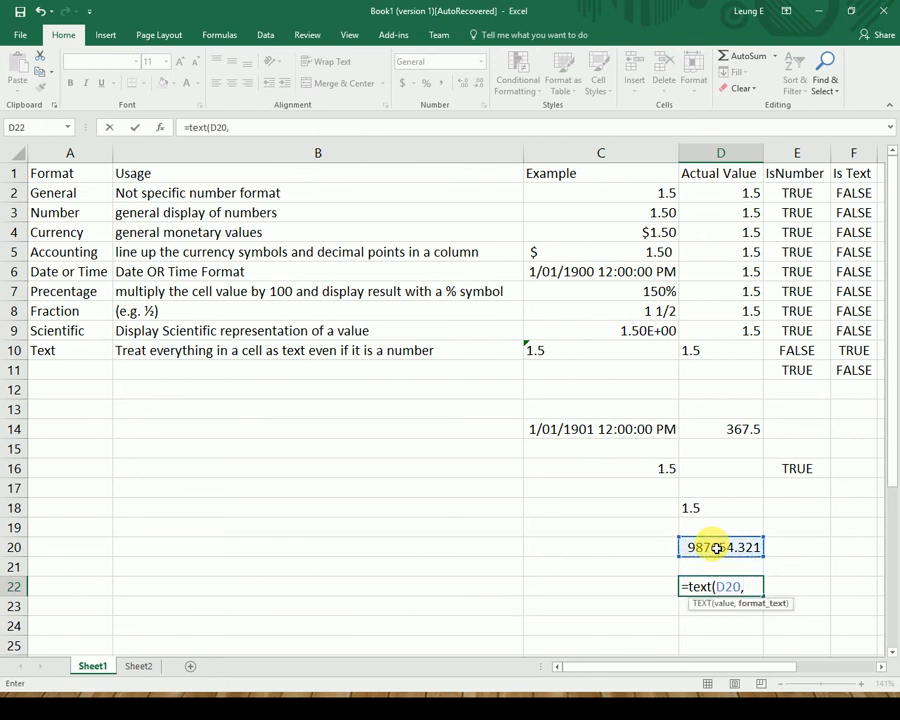
text("######)
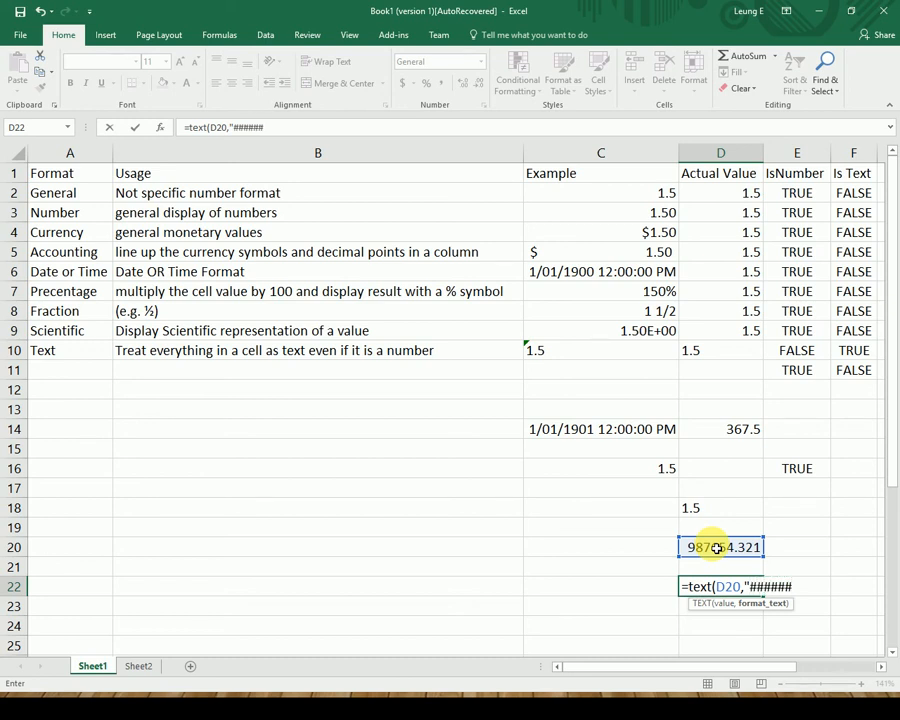
text(.##"))
key(Return)
key(Up)
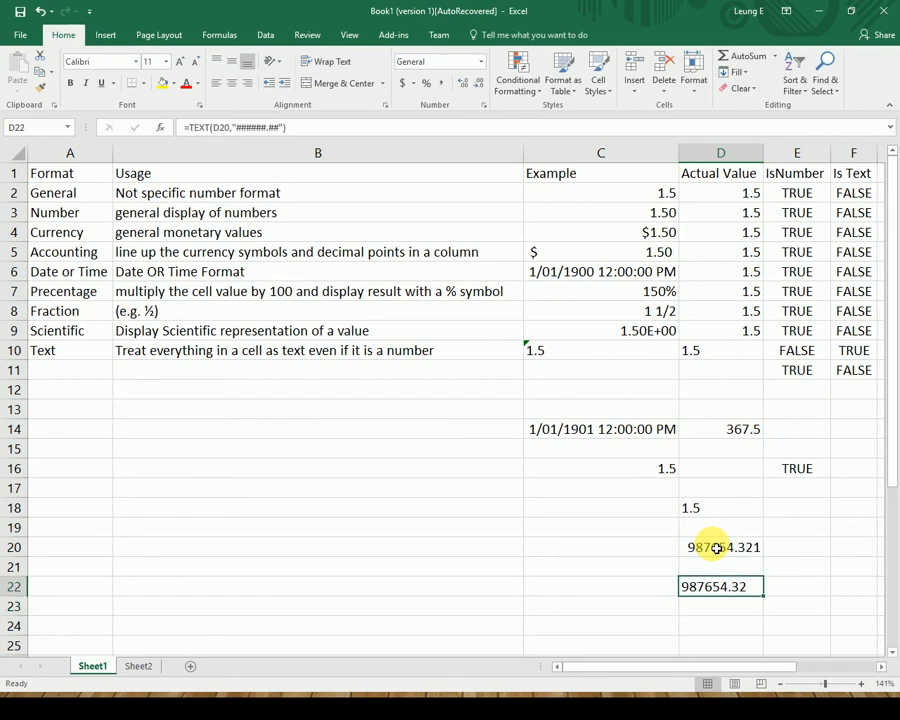
key(Up)
key(Down)
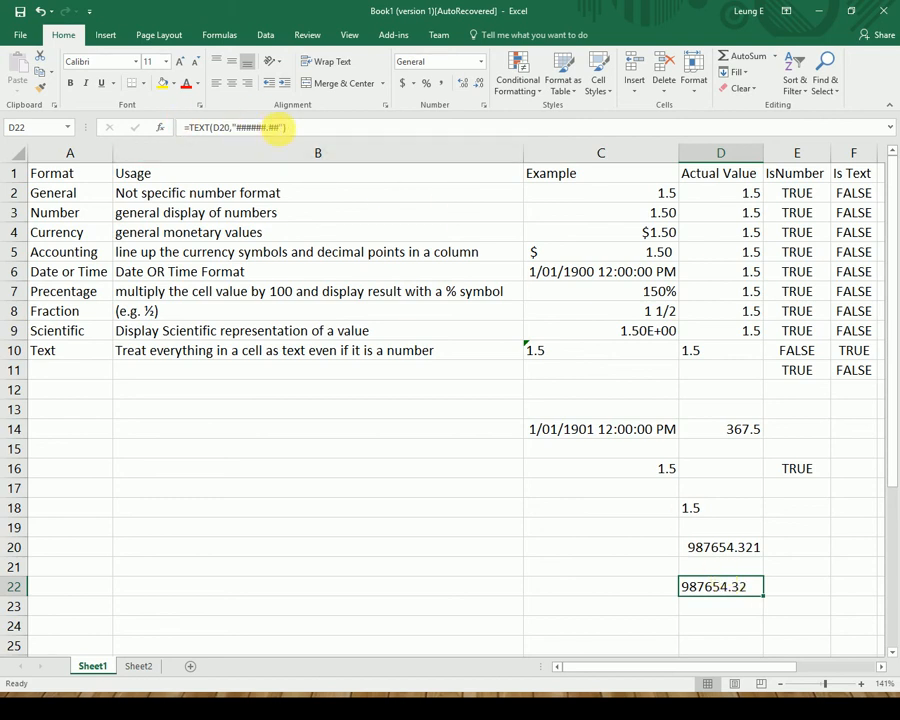
Add a thousands separator to D22's TEXT format, making it "###,###.##" to show 987,654.32.
click(256, 130)
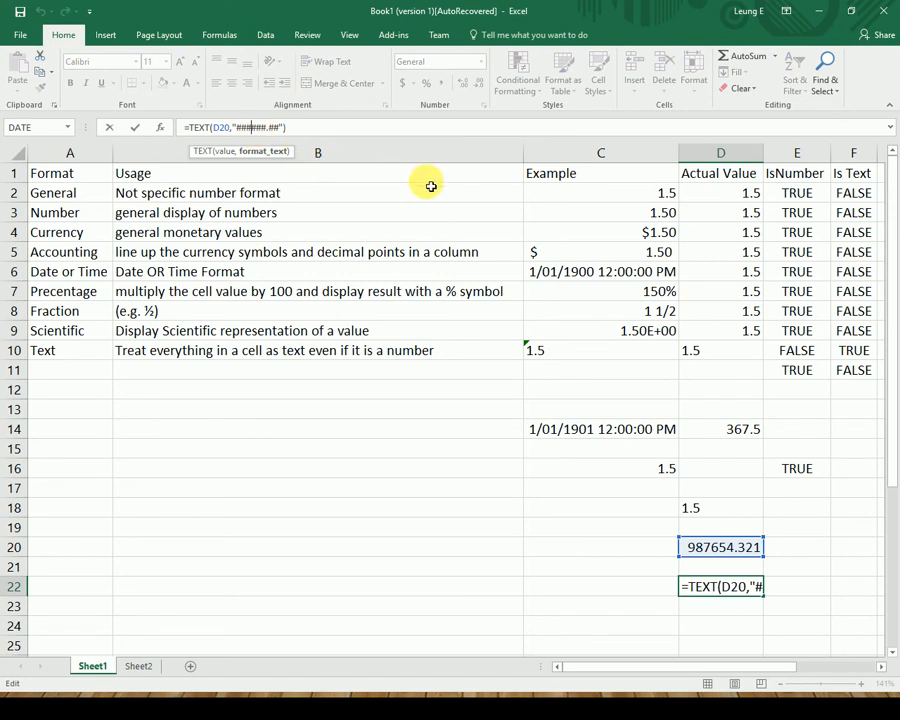
text(,)
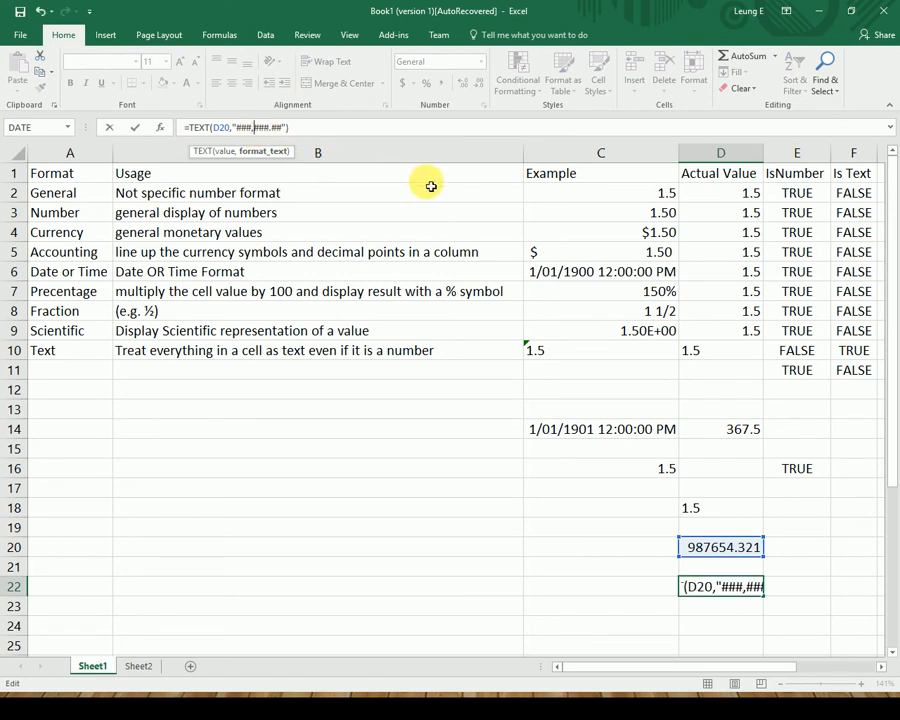
key(Return)
Recheck D22's formula, then begin an ISTEXT check in E22.
key(Up)
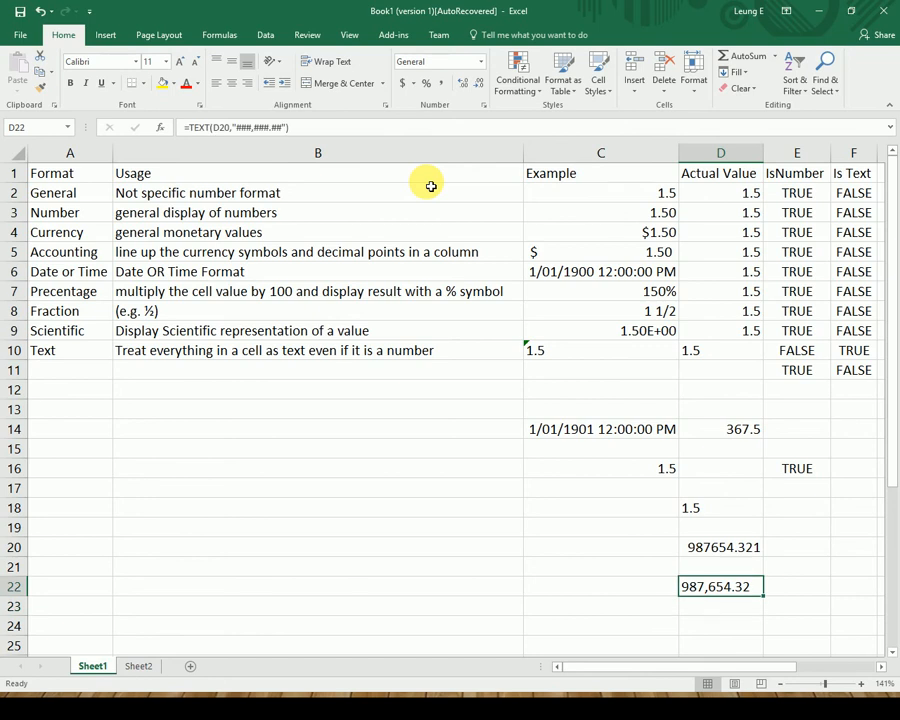
key(Right)
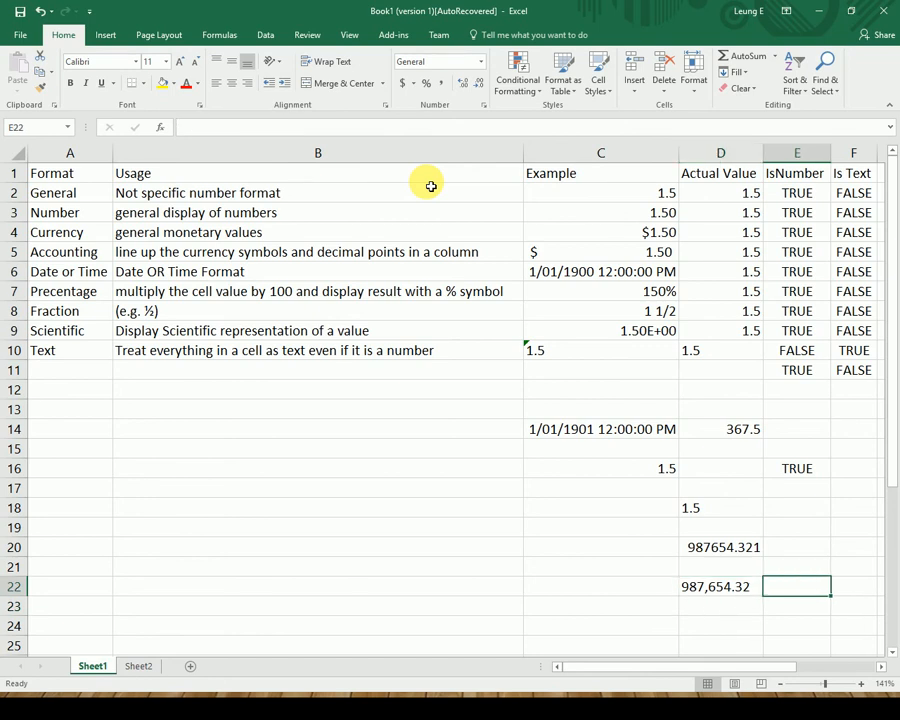
key(Left)
key(Right)
text(=iste)
Complete E22 as =ISTEXT(D22), returning TRUE, then review the E22 and D22 formulas.
key(BackSpace)
text(xt()
key(Left)
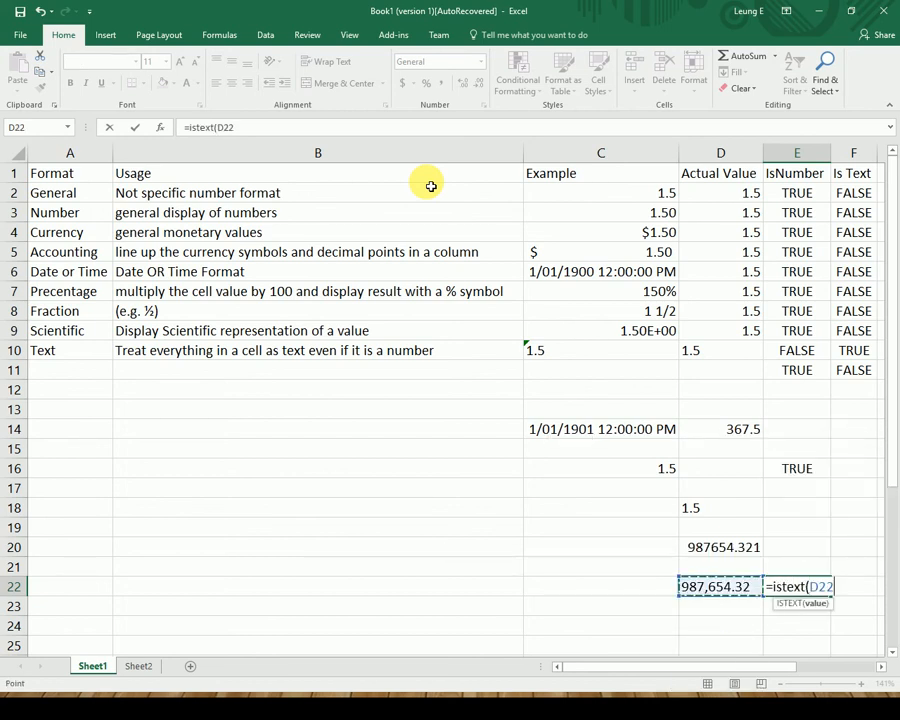
key(Return)
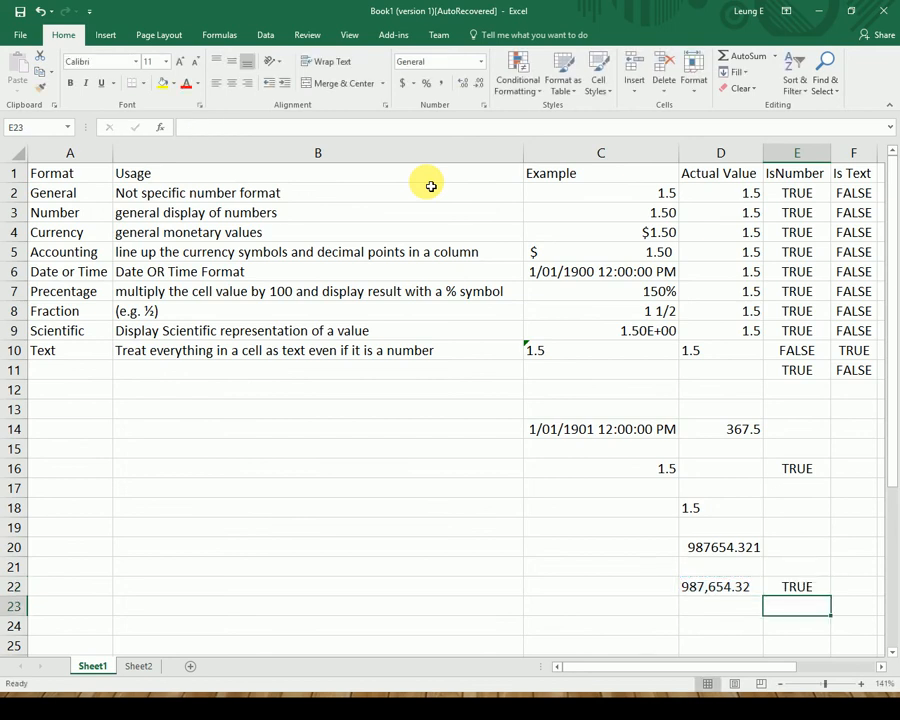
key(Up)
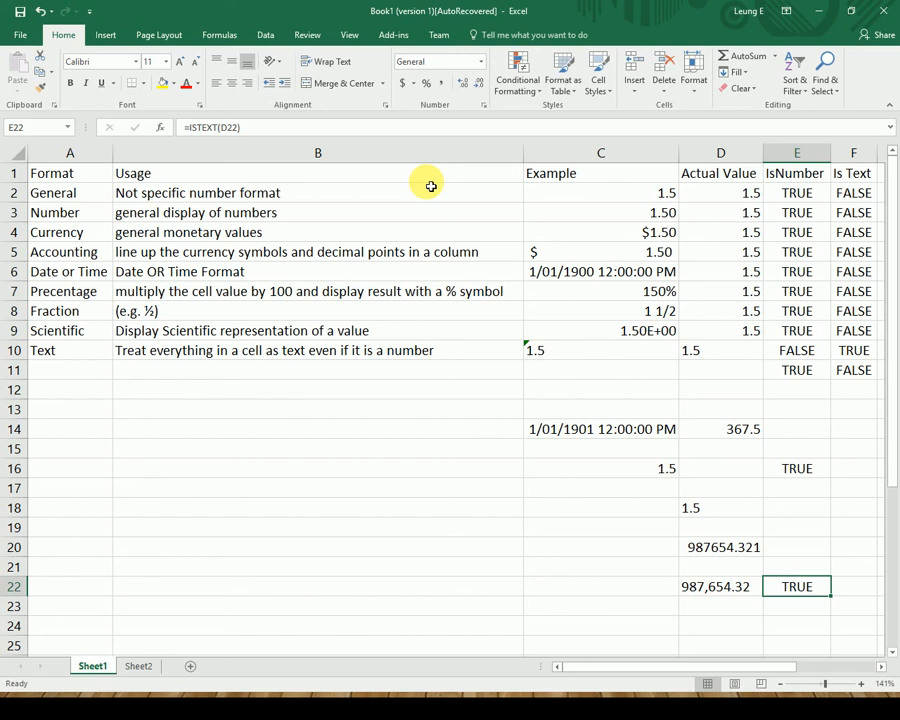
key(Left)
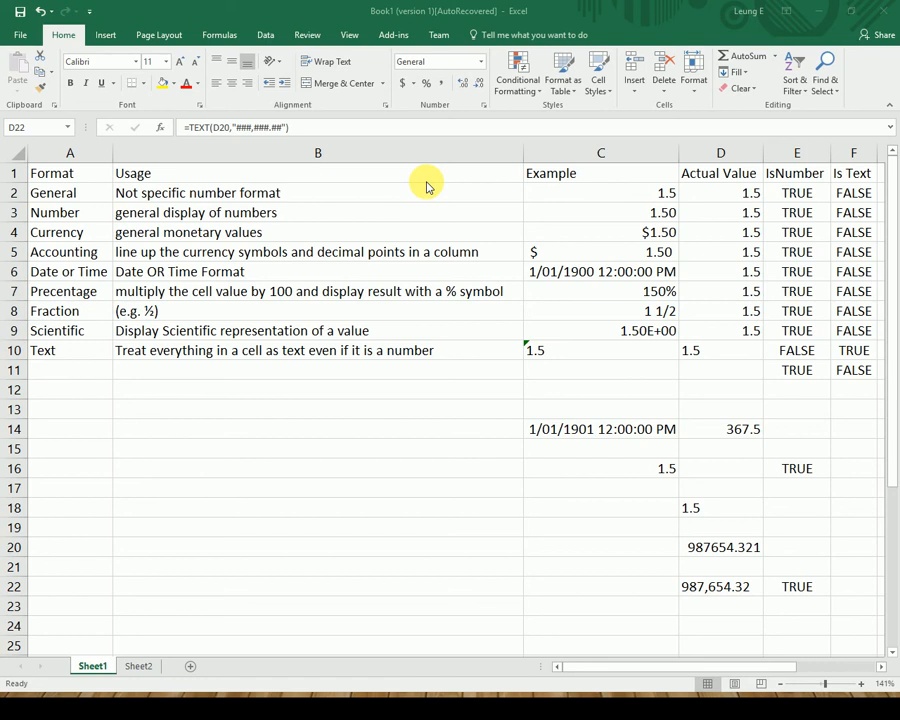
Switch from Excel to the Edge browser showing acapturer.com.
key(alt+Tab)
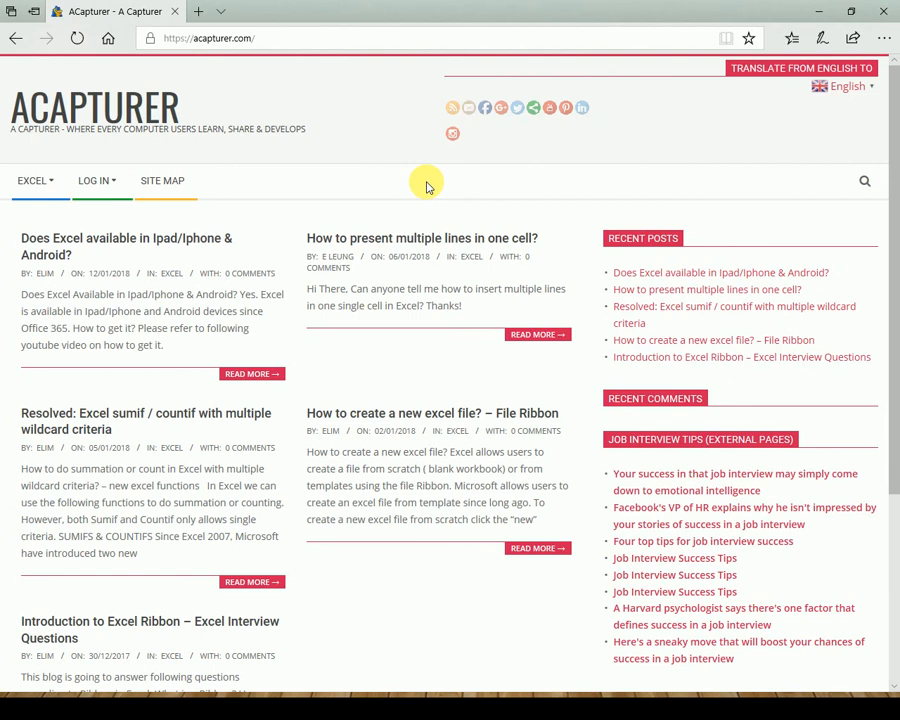